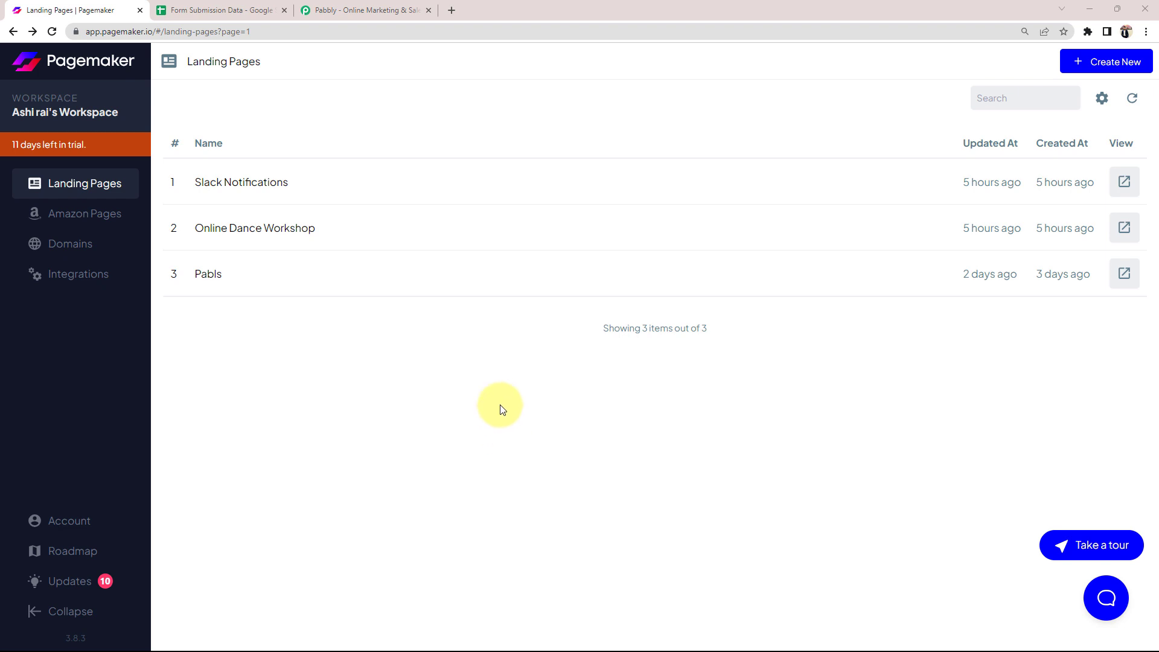
Review the landing pages in Pagemaker and the column headers of the Form Submission Data spreadsheet in Google Sheets.
{"action": "left_click", "coordinate": [253, 9]}
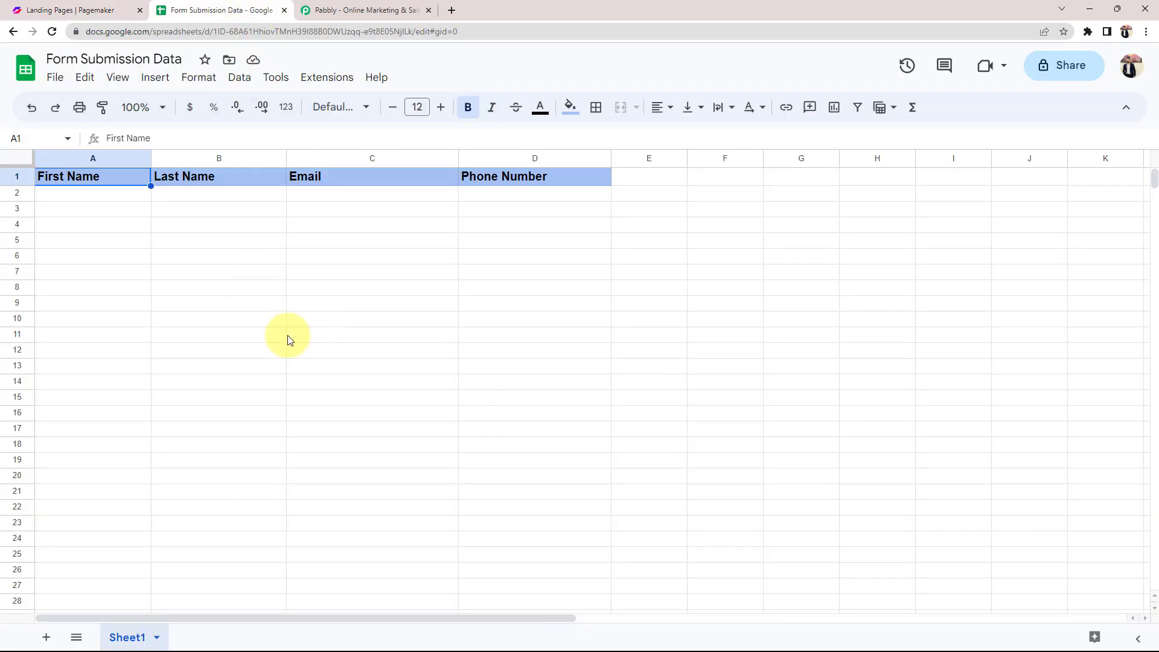
{"action": "left_click", "coordinate": [104, 17]}
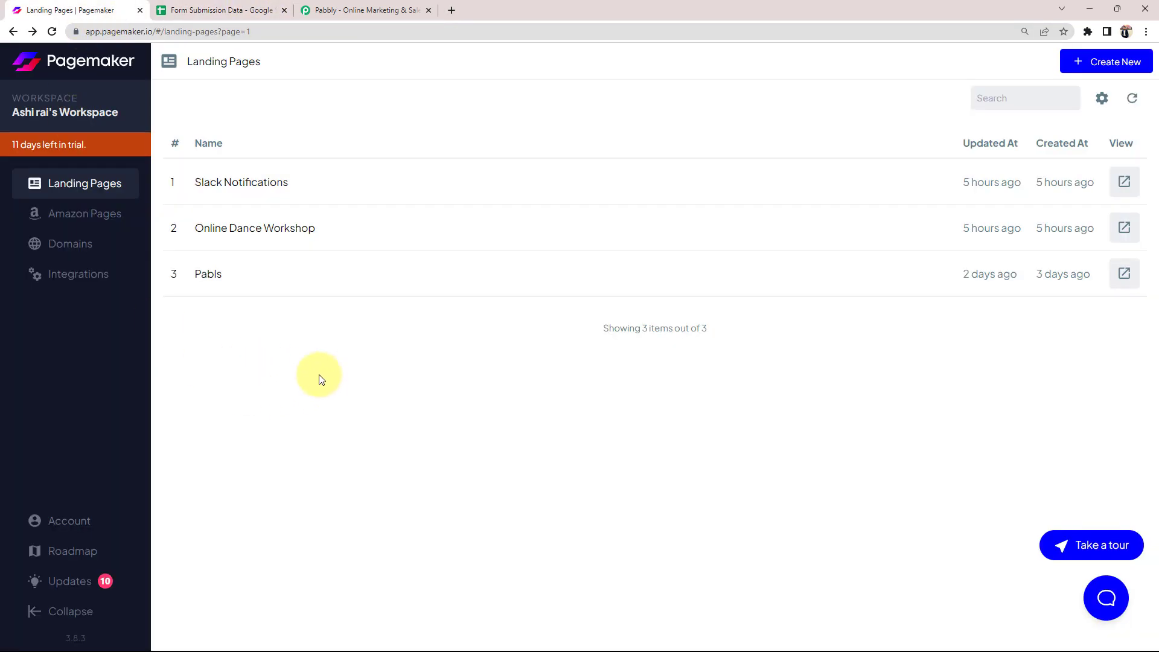
{"action": "left_click", "coordinate": [202, 6]}
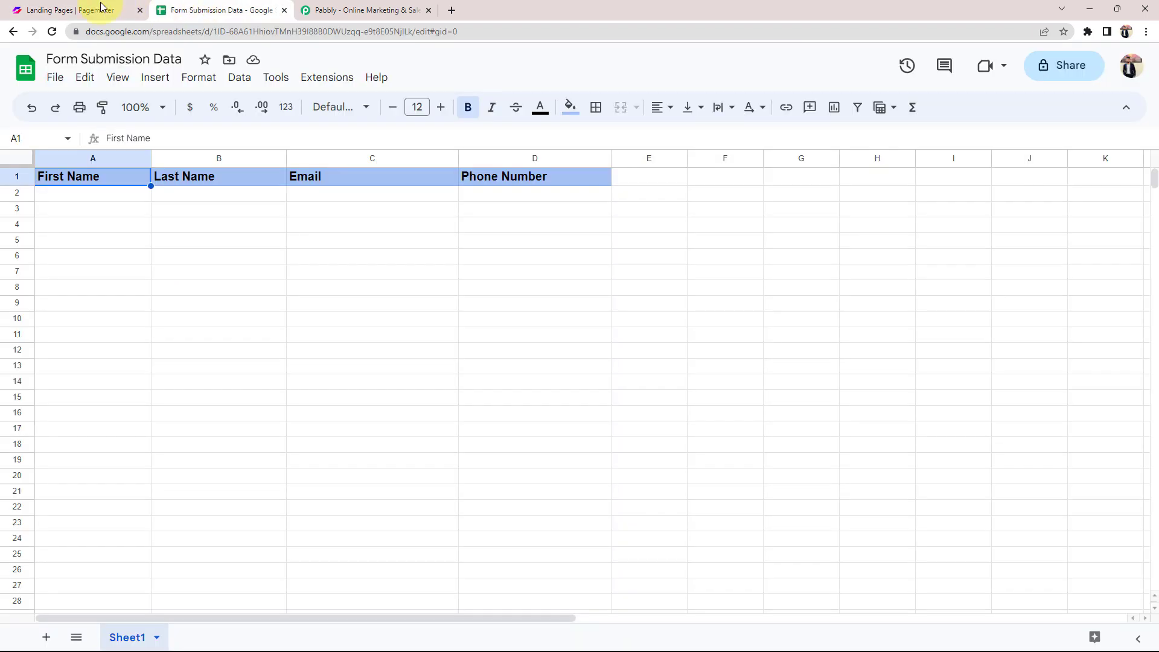
{"action": "left_click", "coordinate": [523, 228]}
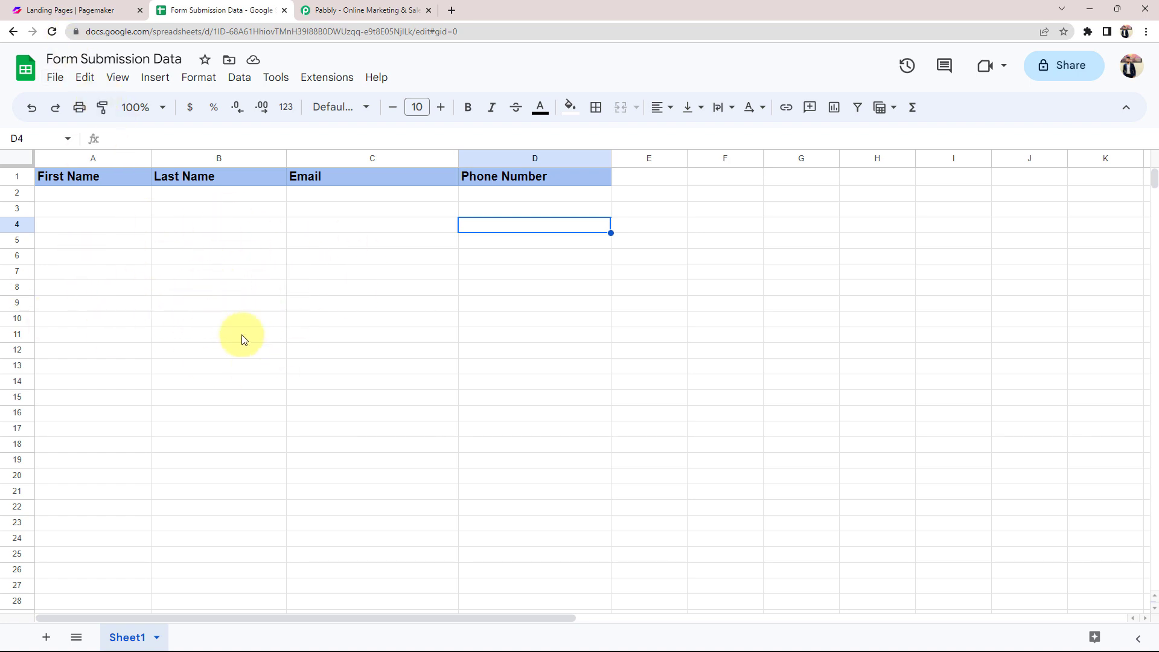
{"action": "left_click", "coordinate": [53, 9]}
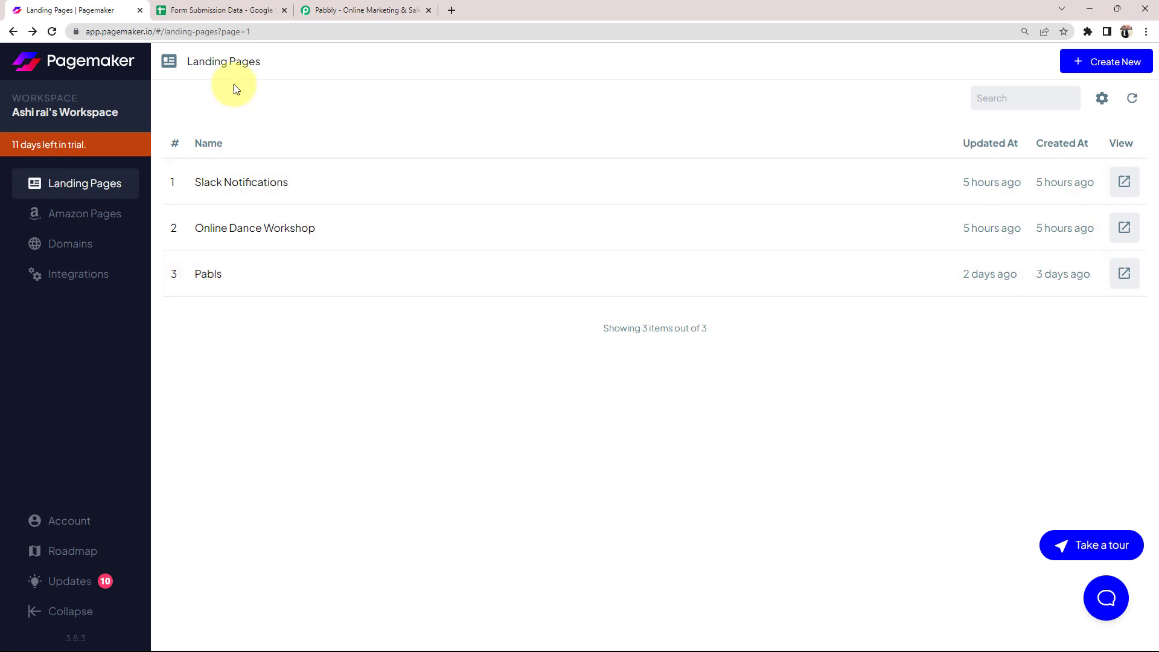
{"action": "left_click", "coordinate": [218, 11]}
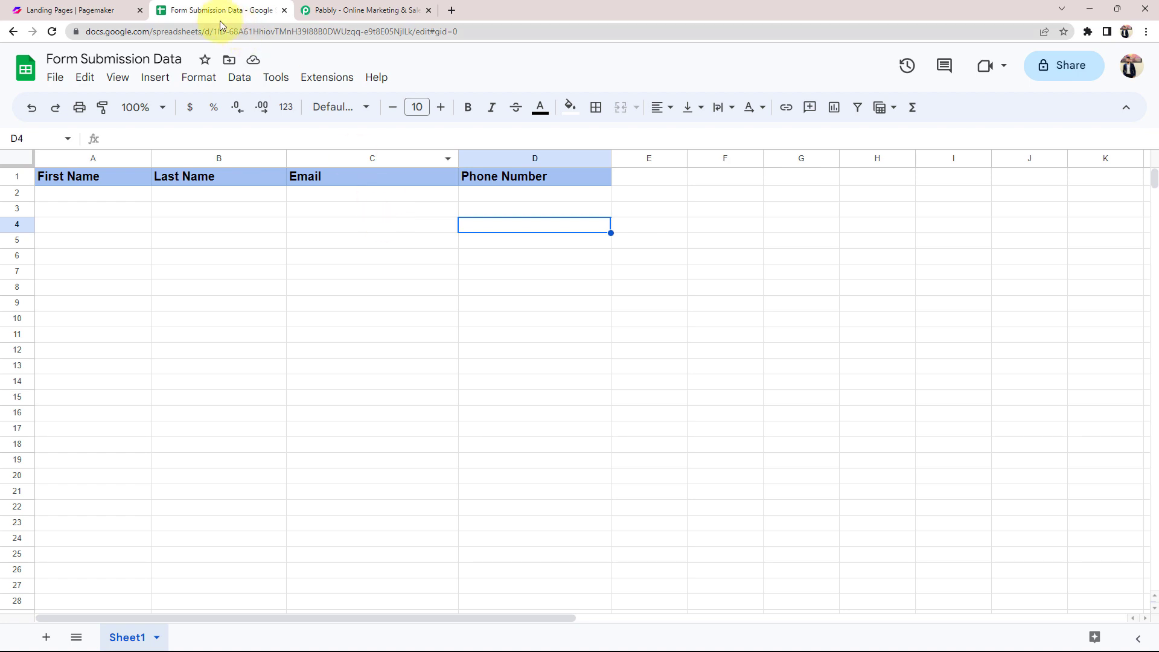
{"action": "left_click", "coordinate": [90, 10]}
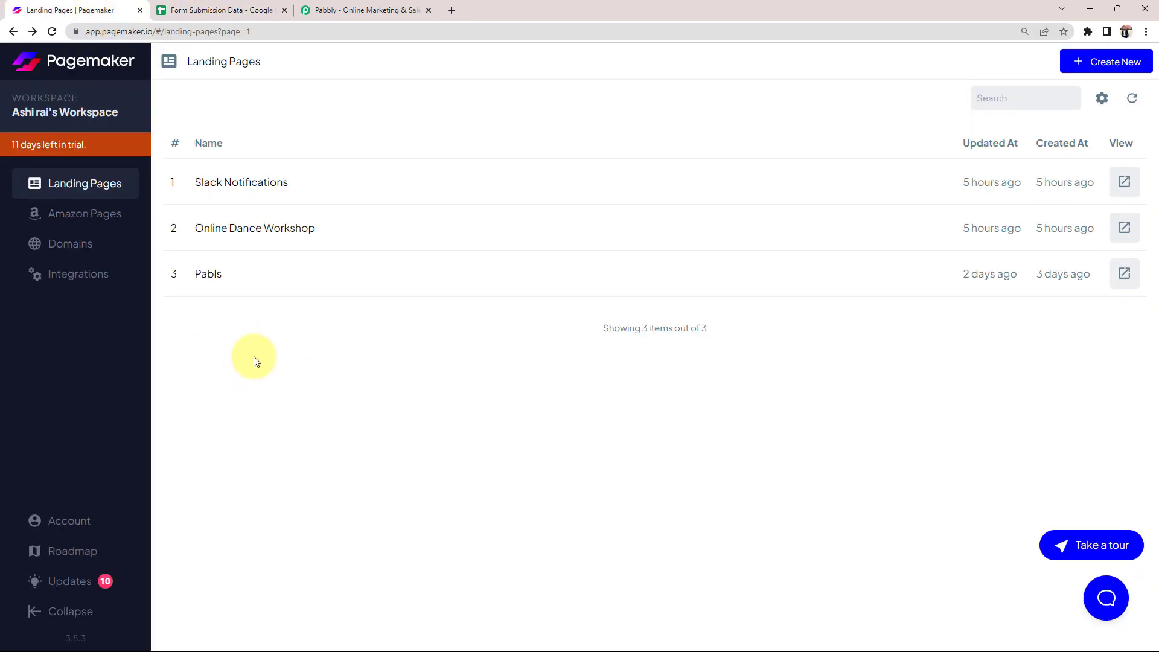
Switch to the Pabbly website, sign in to the account and access the Pabbly Connect application.
{"action": "left_click", "coordinate": [361, 10]}
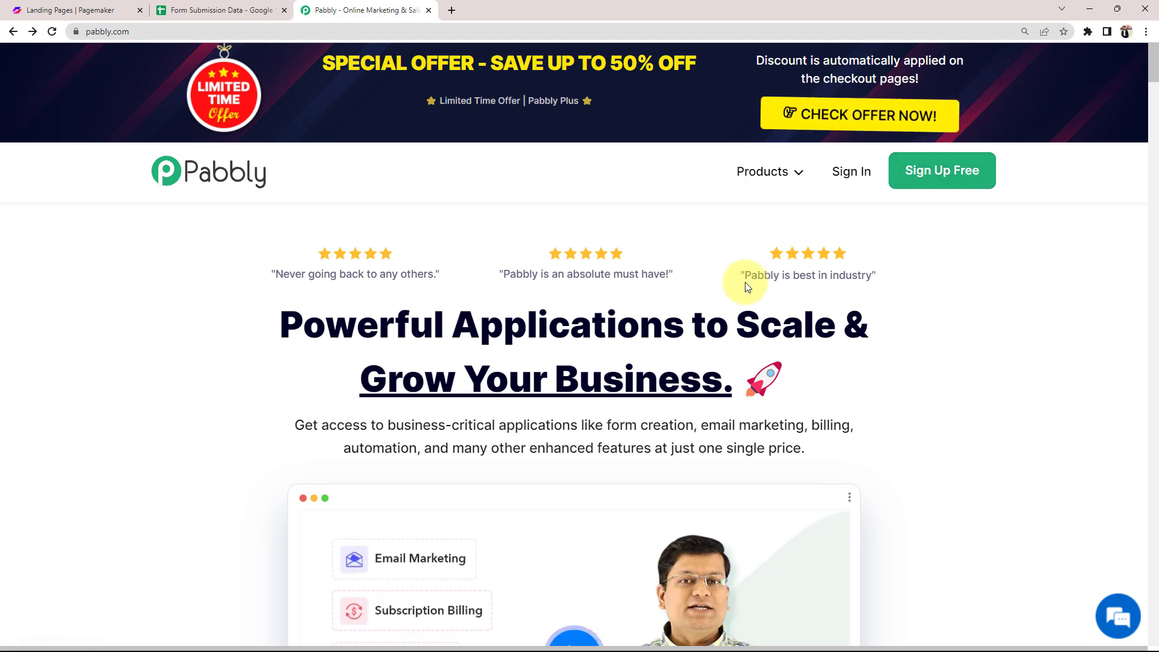
{"action": "left_click", "coordinate": [851, 171]}
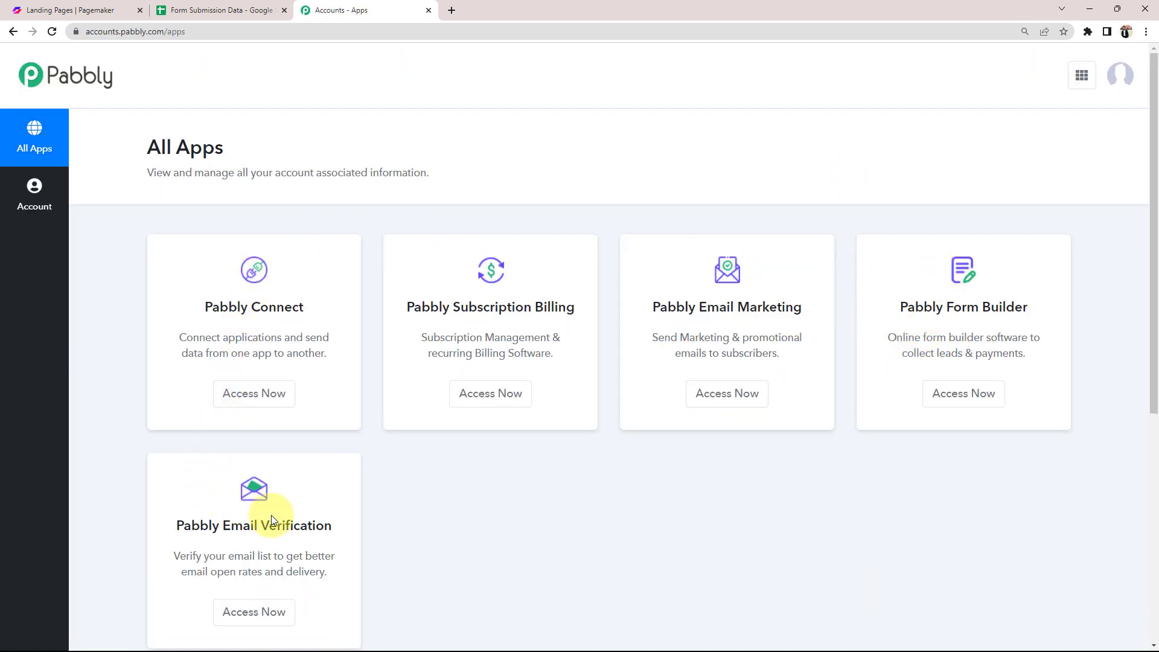
{"action": "left_click_drag", "start_coordinate": [193, 307], "coordinate": [337, 311]}
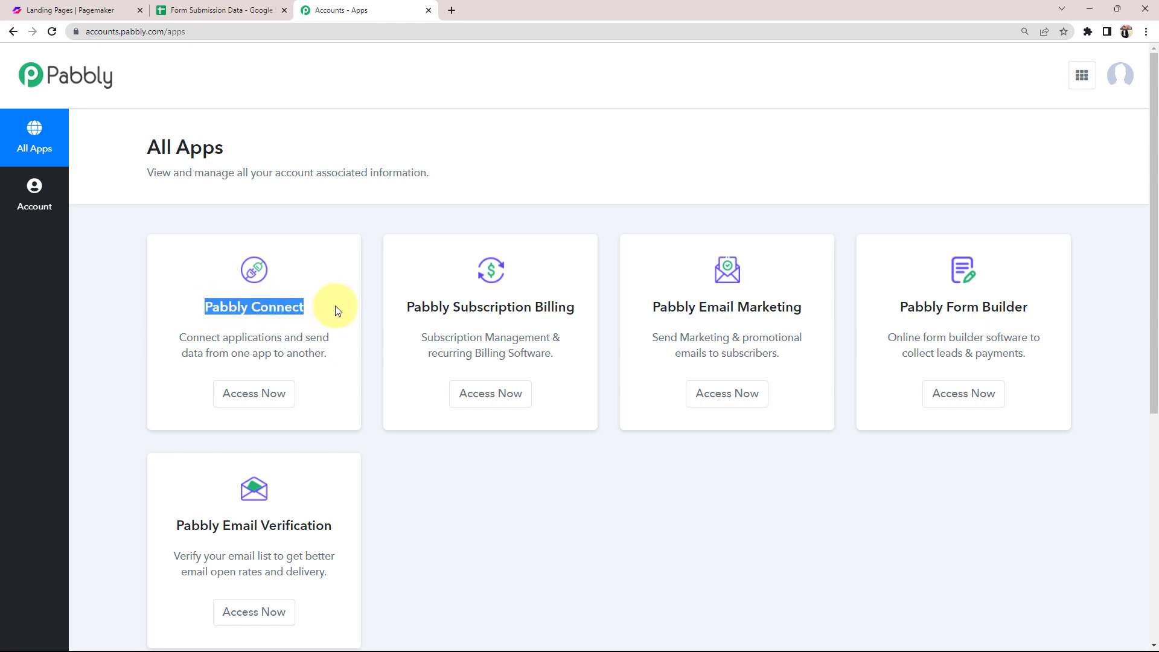
{"action": "left_click", "coordinate": [336, 274]}
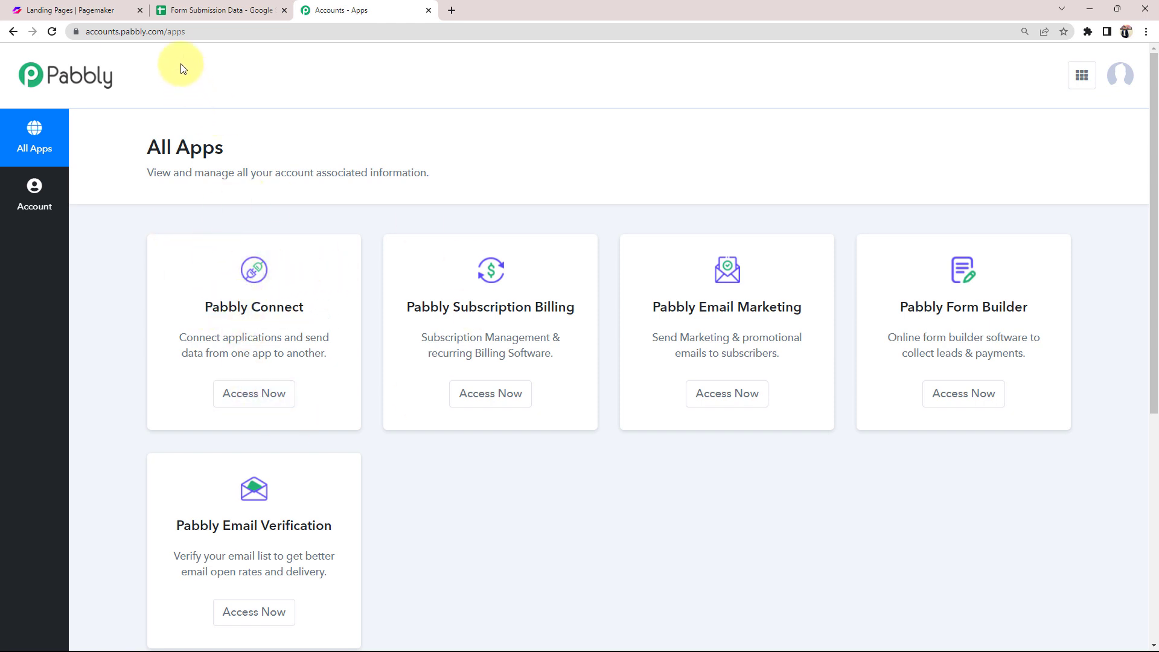
{"action": "left_click_drag", "start_coordinate": [194, 302], "coordinate": [344, 311]}
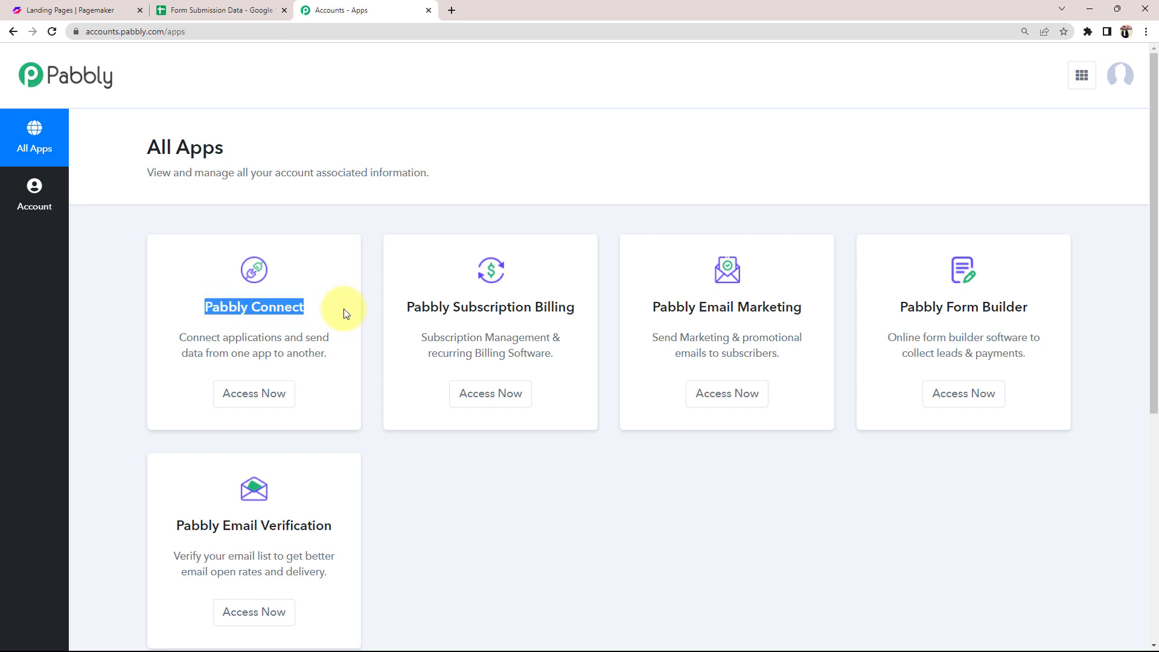
{"action": "left_click", "coordinate": [313, 318]}
{"action": "left_click", "coordinate": [257, 389]}
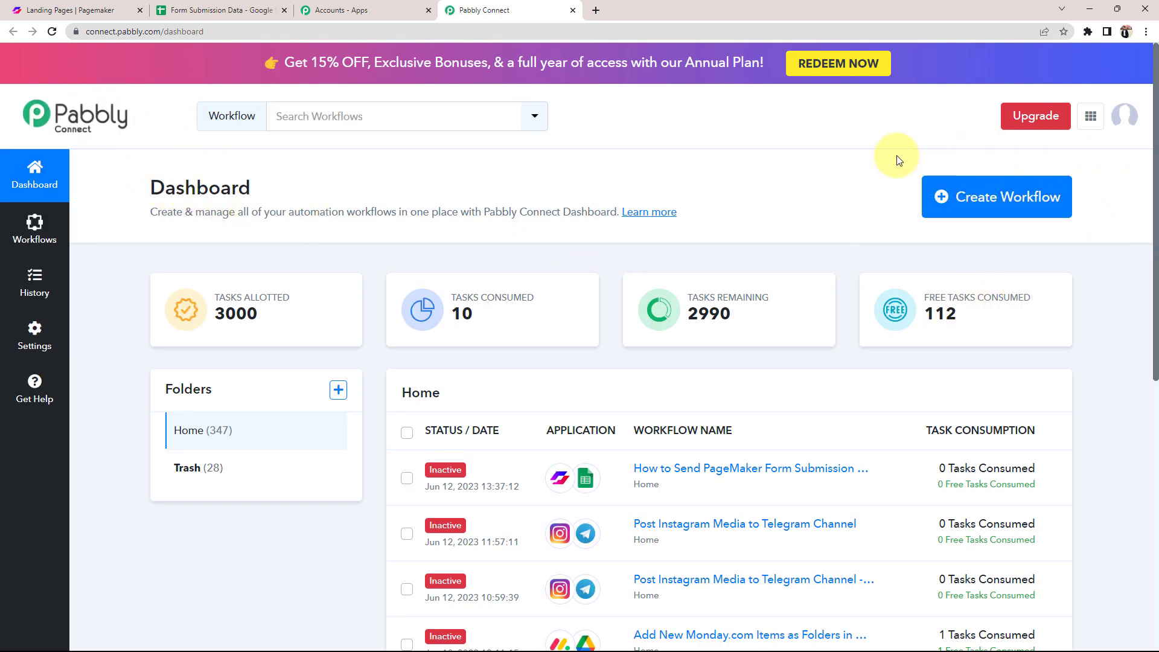
Create a workflow named "Send PageMaker Form Submission Data to Google Sheets" and collapse its trigger section.
{"action": "left_click", "coordinate": [989, 202]}
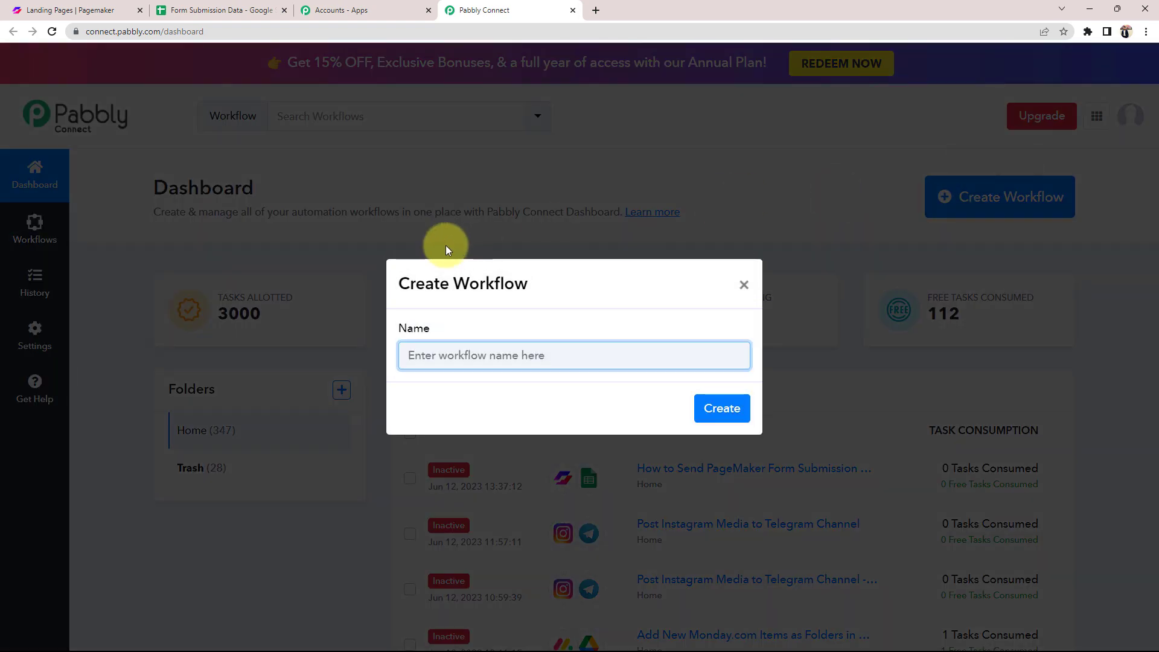
{"action": "left_click", "coordinate": [458, 351]}
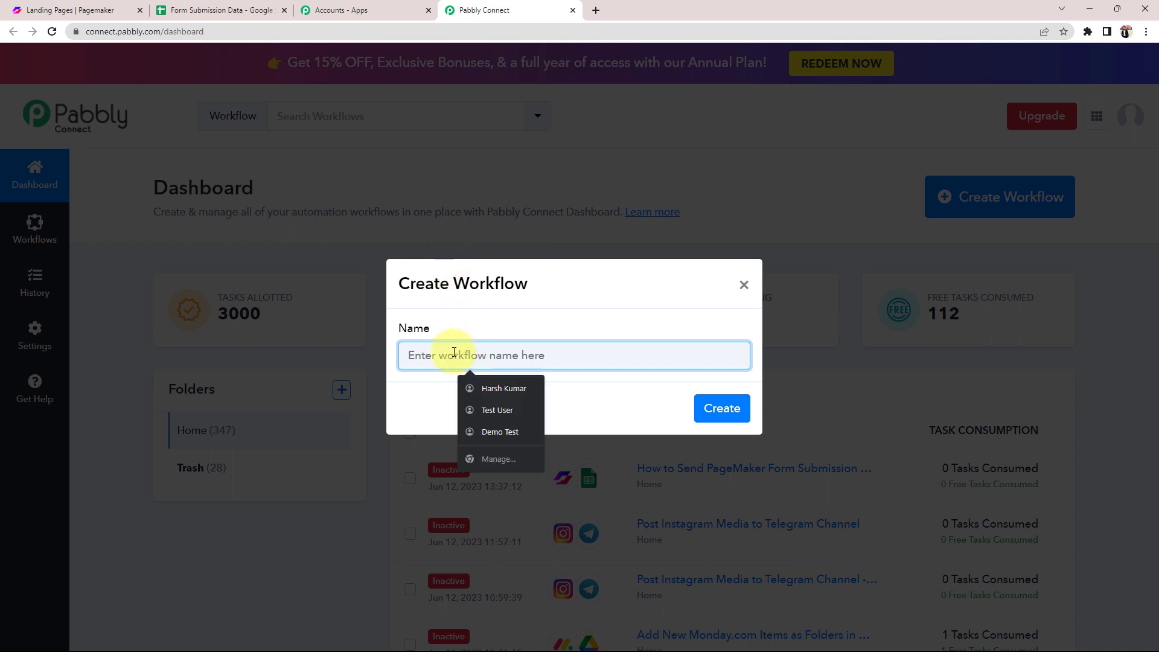
{"action": "type", "text": "Send PageMaker Form Submission Data to Google Sheets"}
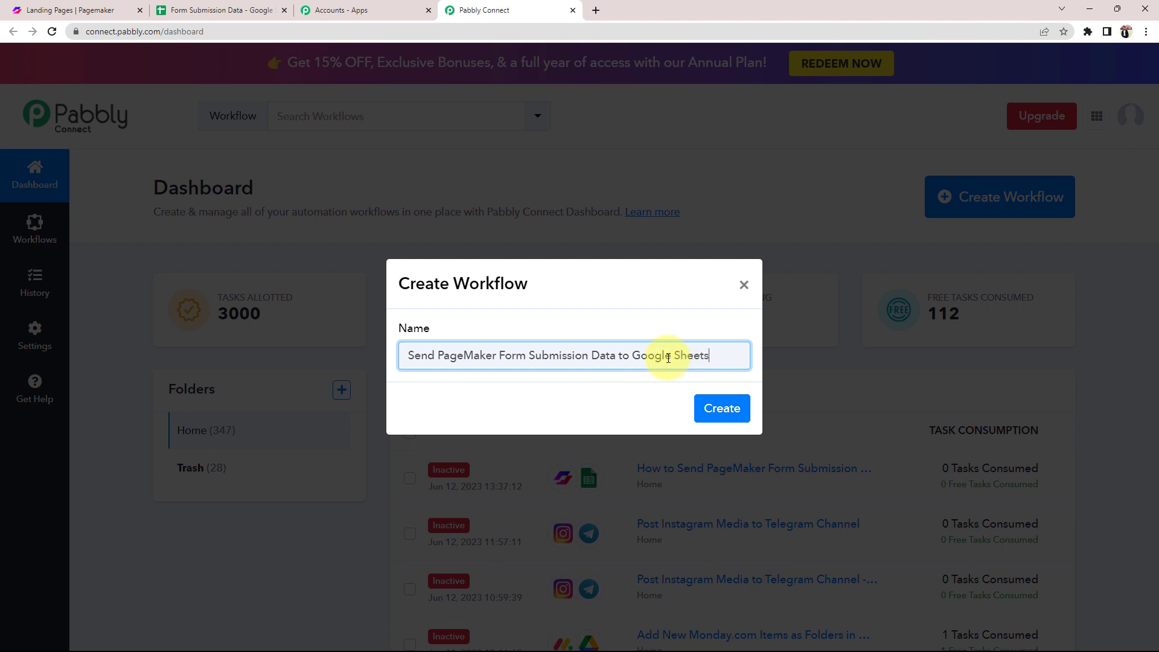
{"action": "left_click", "coordinate": [730, 407]}
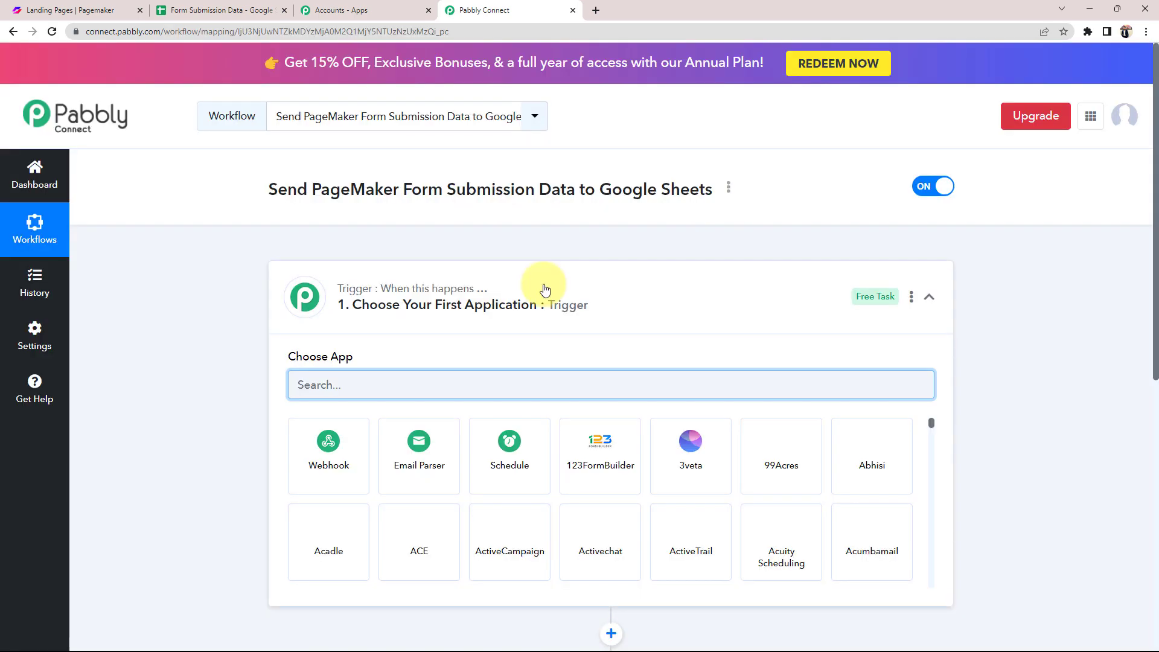
{"action": "left_click", "coordinate": [538, 284]}
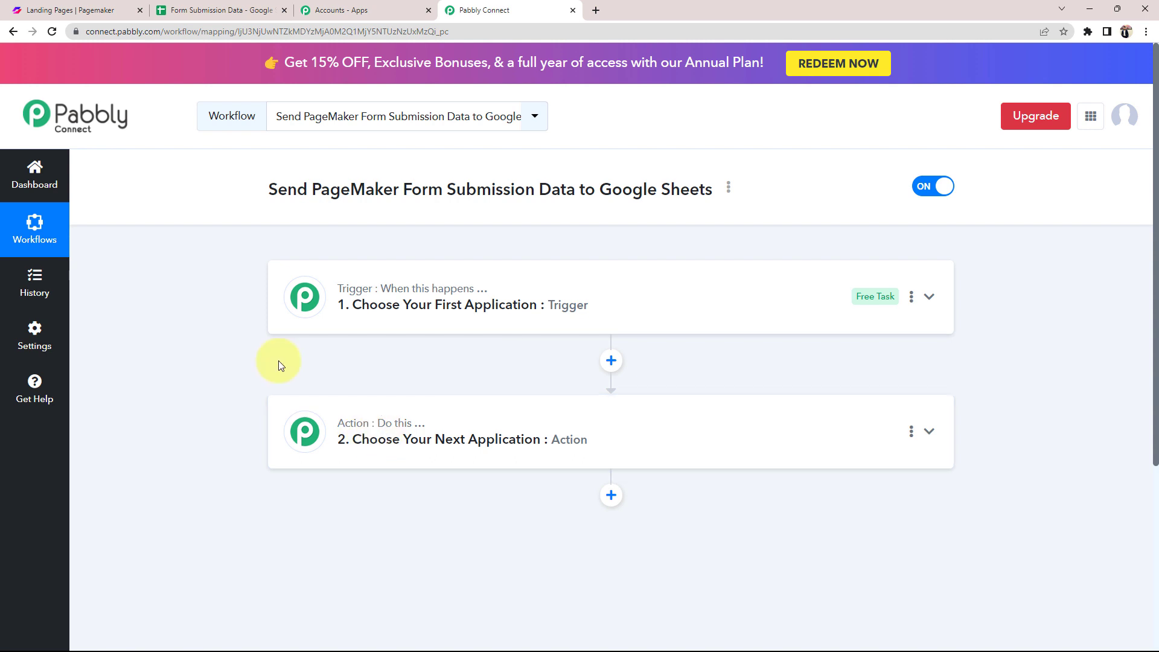
Look over the Pagemaker landing pages and the Form Submission Data spreadsheet again, and return to the Pabbly Connect workflow.
{"action": "left_click", "coordinate": [54, 9]}
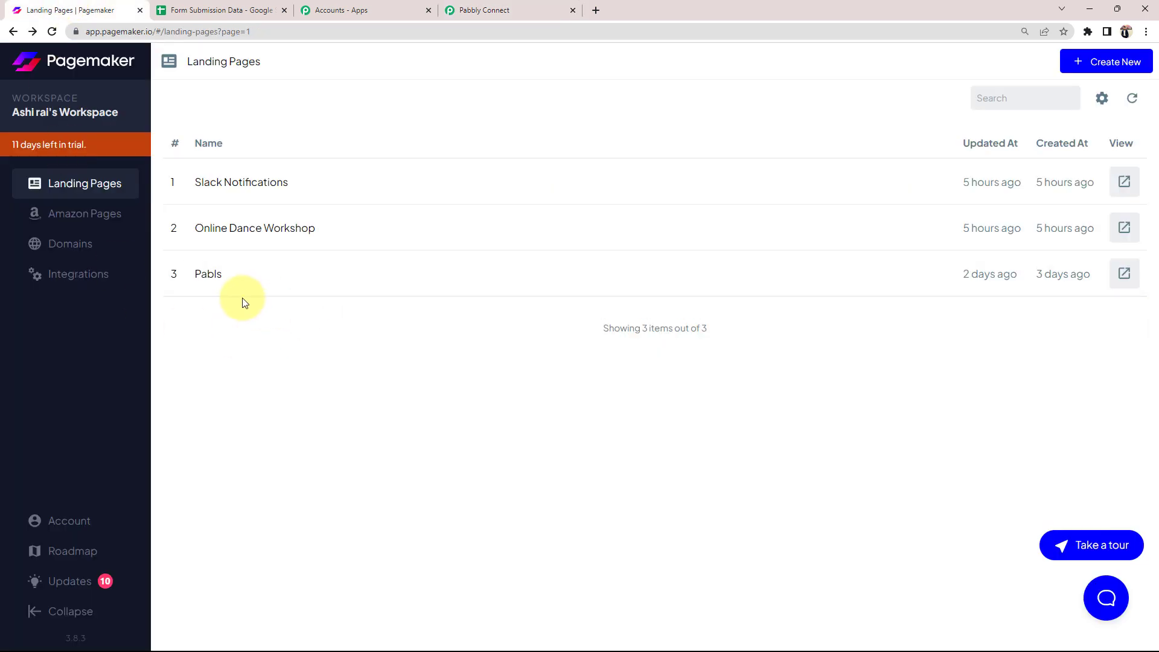
{"action": "left_click", "coordinate": [220, 10]}
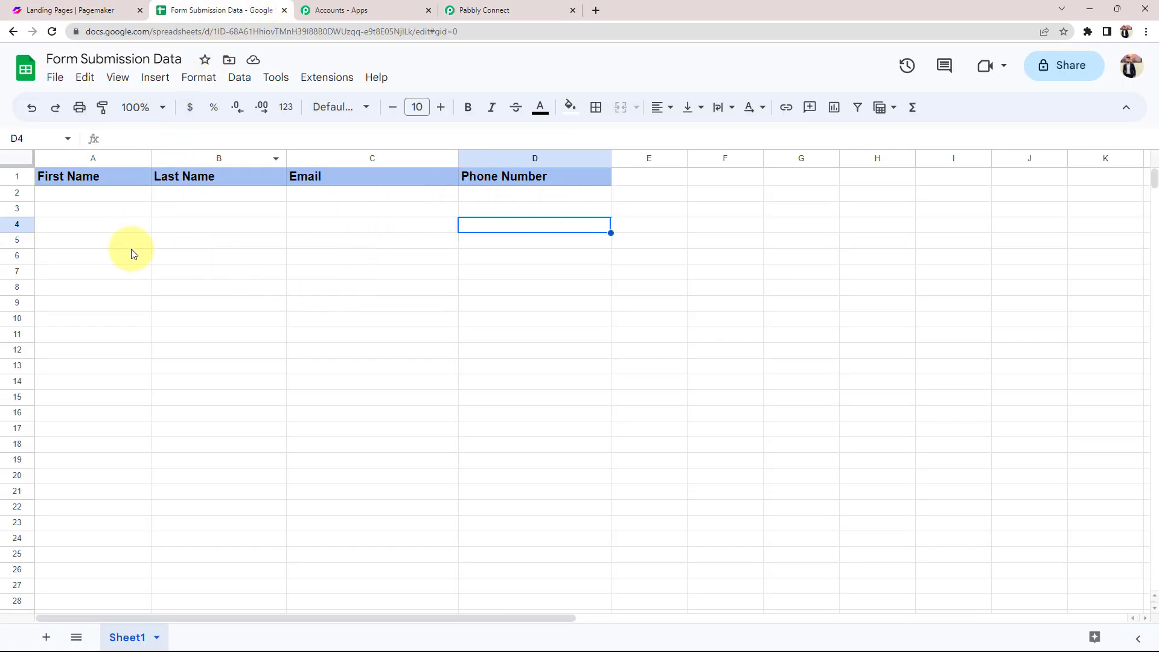
{"action": "left_click", "coordinate": [102, 10]}
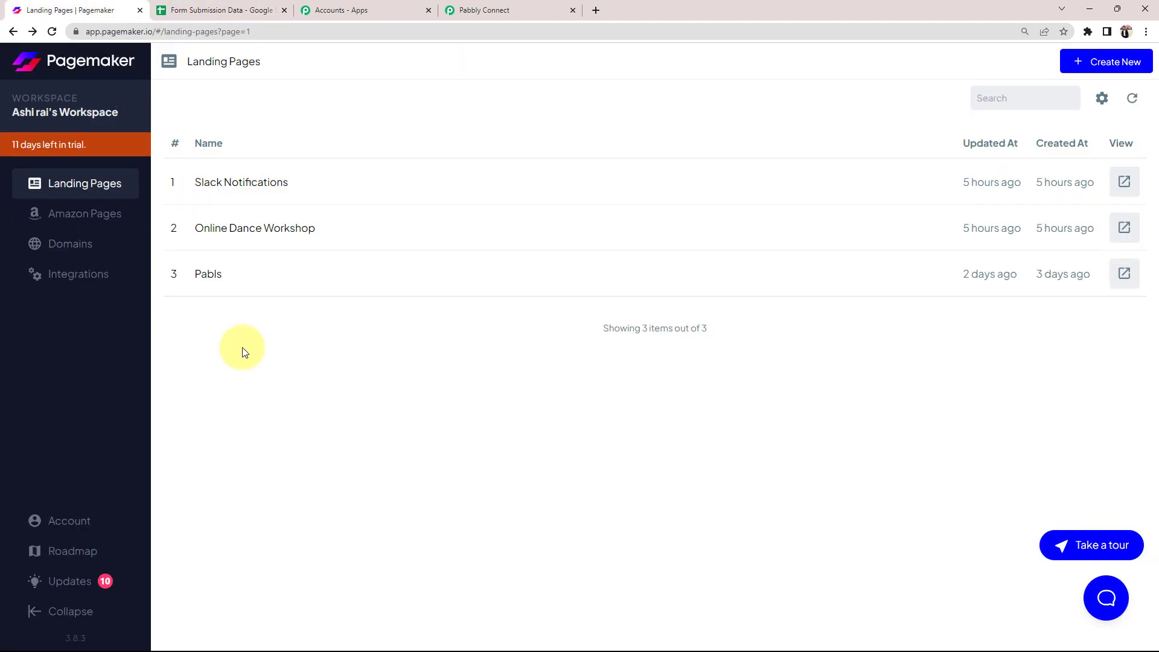
{"action": "left_click", "coordinate": [201, 12]}
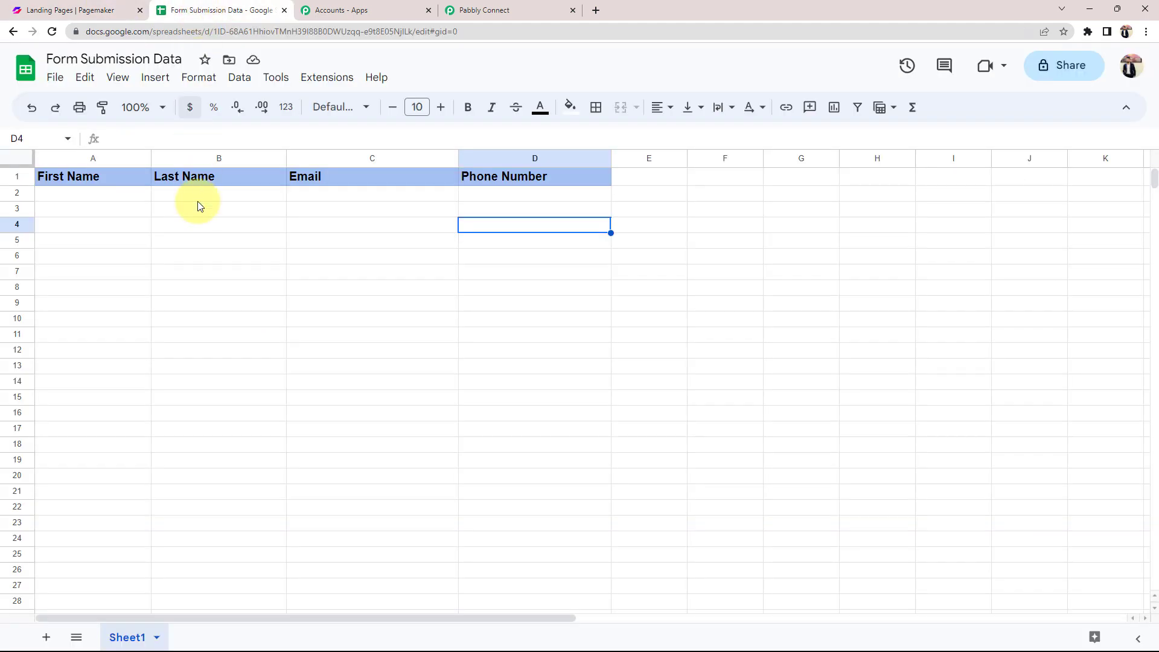
{"action": "left_click", "coordinate": [459, 10]}
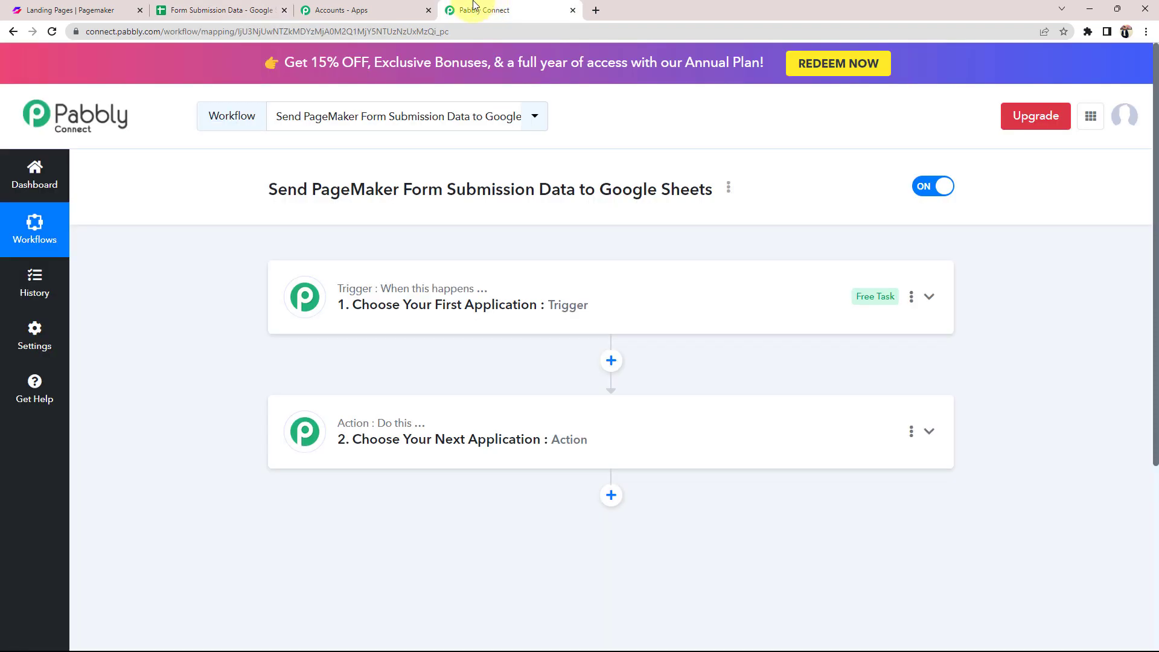
Set the workflow's trigger application to Pagemaker with Webhook Configuration as the trigger event.
{"action": "left_click", "coordinate": [302, 305]}
{"action": "left_click", "coordinate": [336, 388]}
{"action": "scroll", "coordinate": [216, 393], "scroll_direction": "down", "scroll_amount": 2}
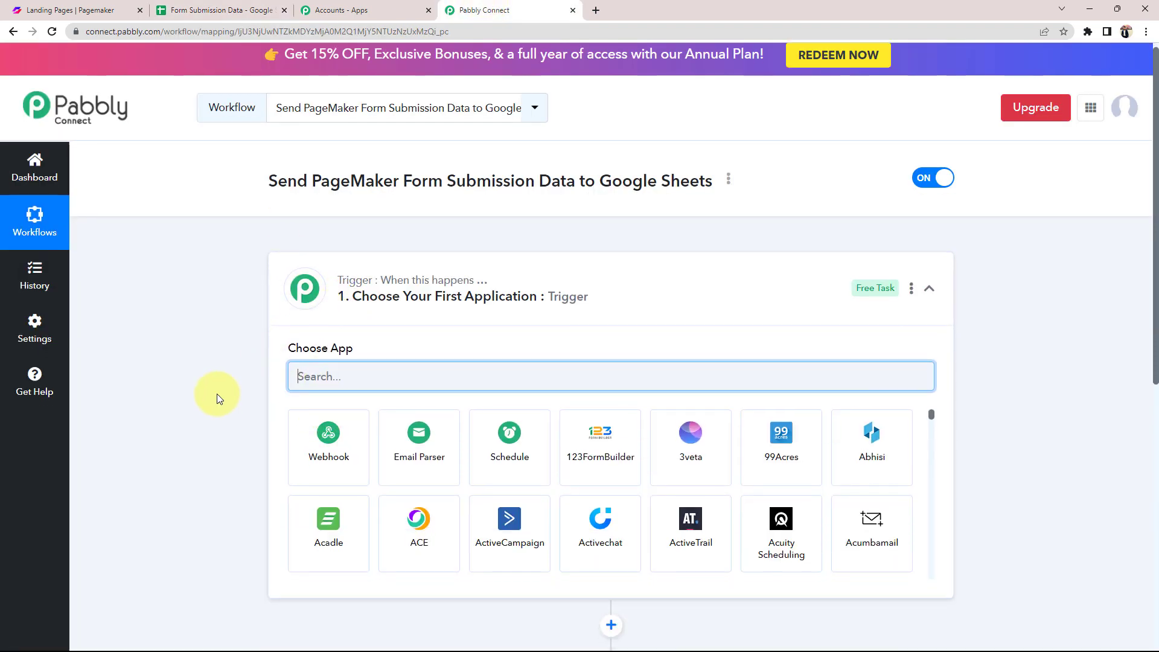
{"action": "type", "text": "page"}
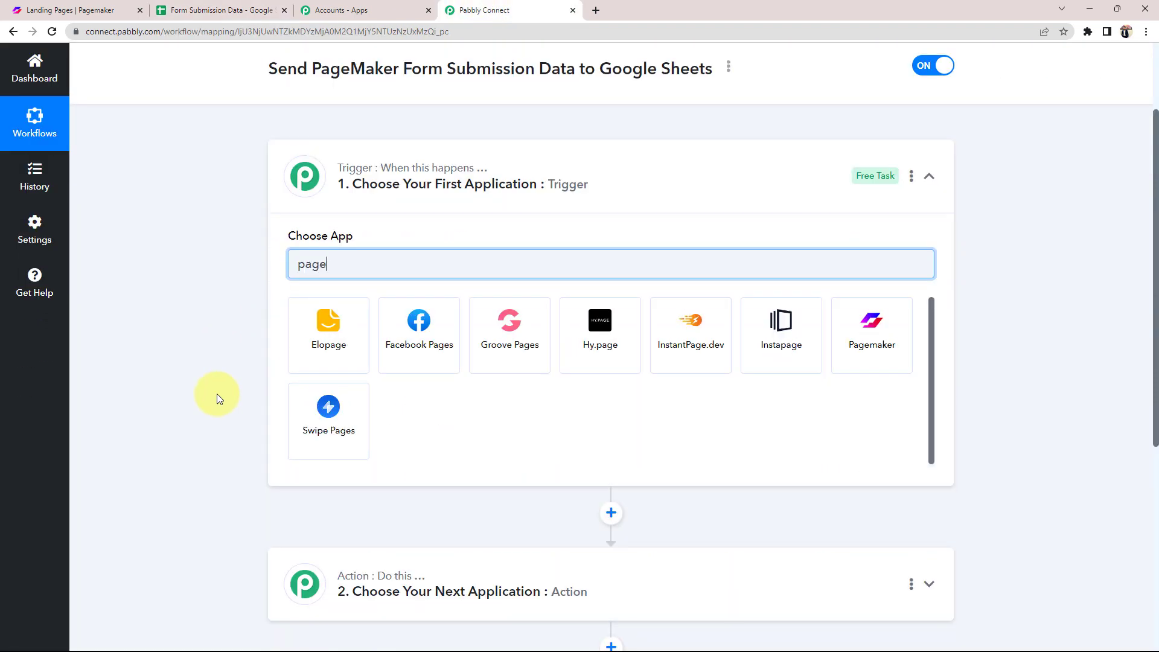
{"action": "left_click", "coordinate": [869, 338]}
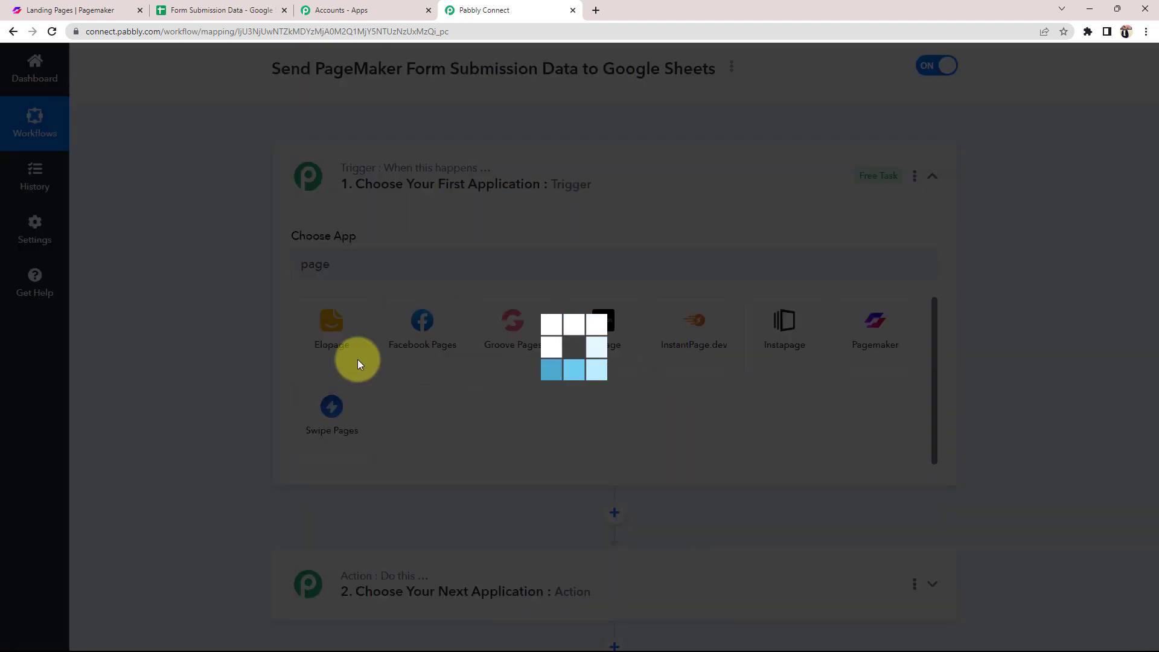
{"action": "left_click", "coordinate": [328, 327]}
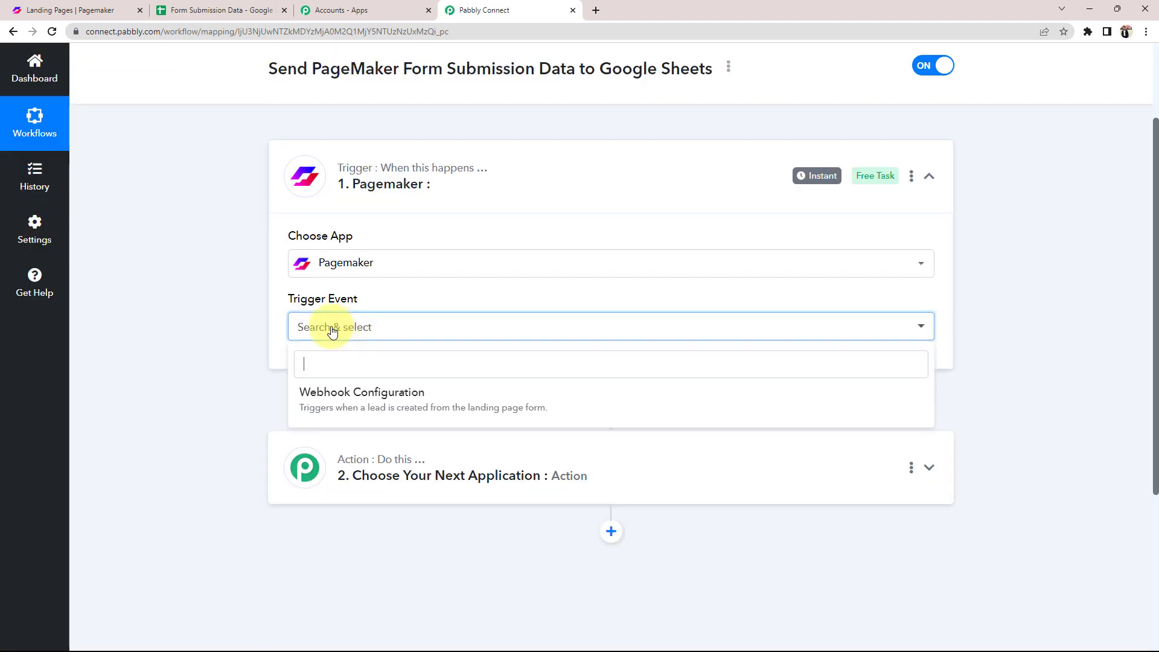
{"action": "left_click", "coordinate": [332, 402]}
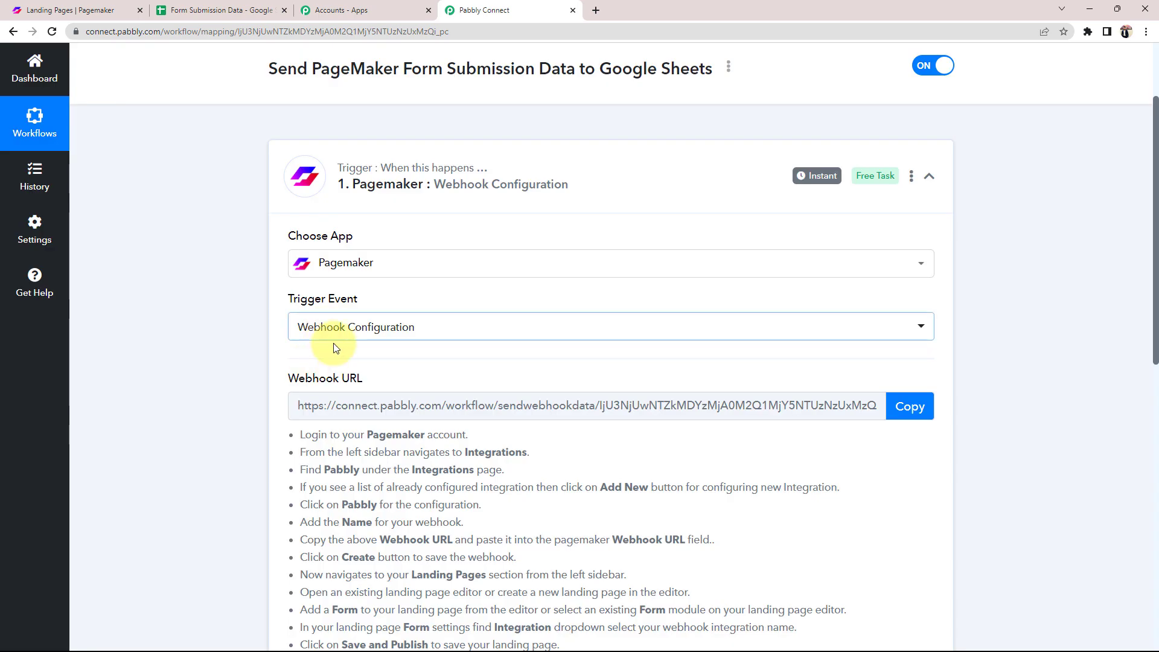
Examine the trigger's Webhook URL and the instructions for setting it up in Pagemaker.
{"action": "scroll", "coordinate": [292, 375], "scroll_direction": "down", "scroll_amount": 2}
{"action": "mouse_move", "coordinate": [291, 257]}
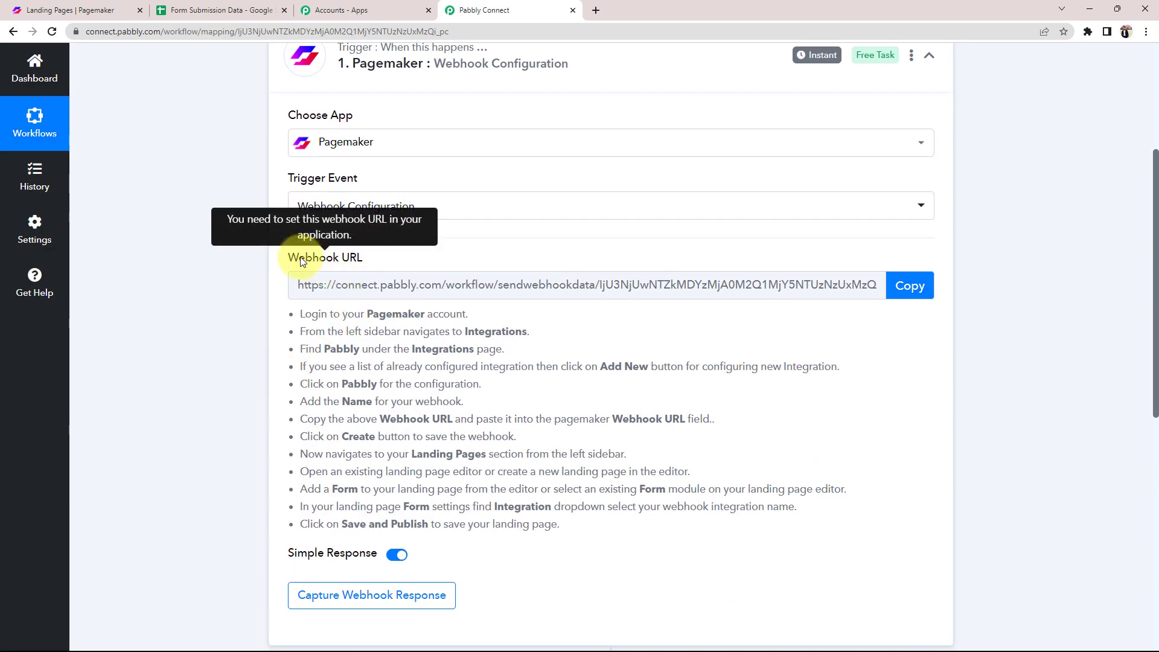
{"action": "left_click_drag", "start_coordinate": [291, 257], "coordinate": [361, 258]}
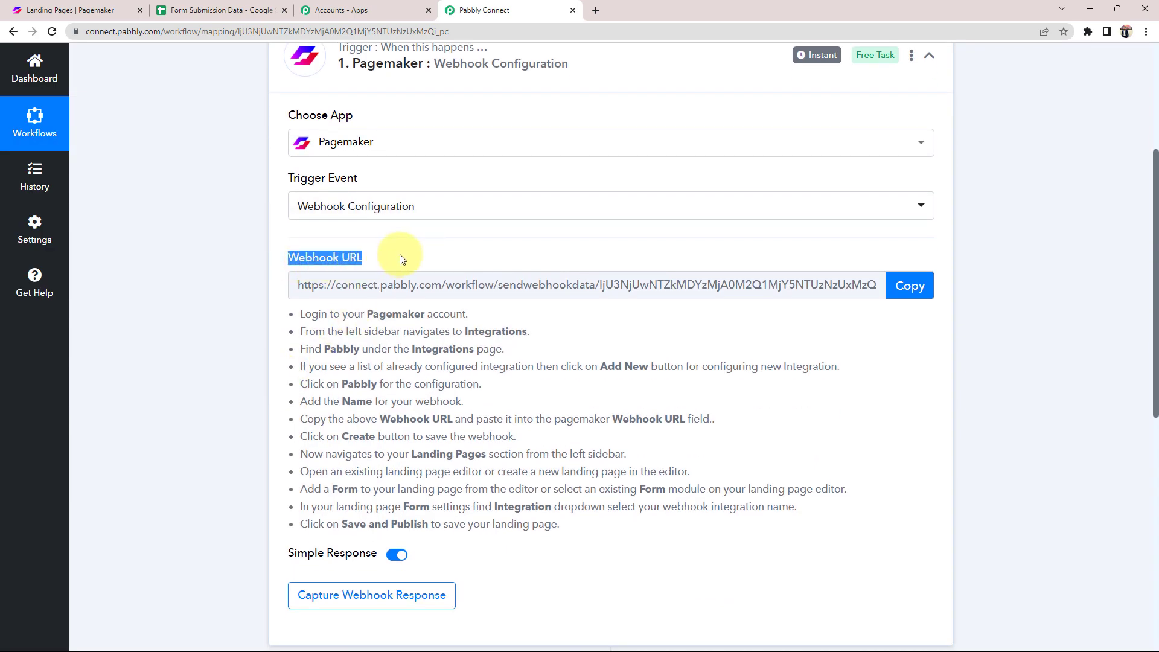
{"action": "left_click", "coordinate": [402, 259]}
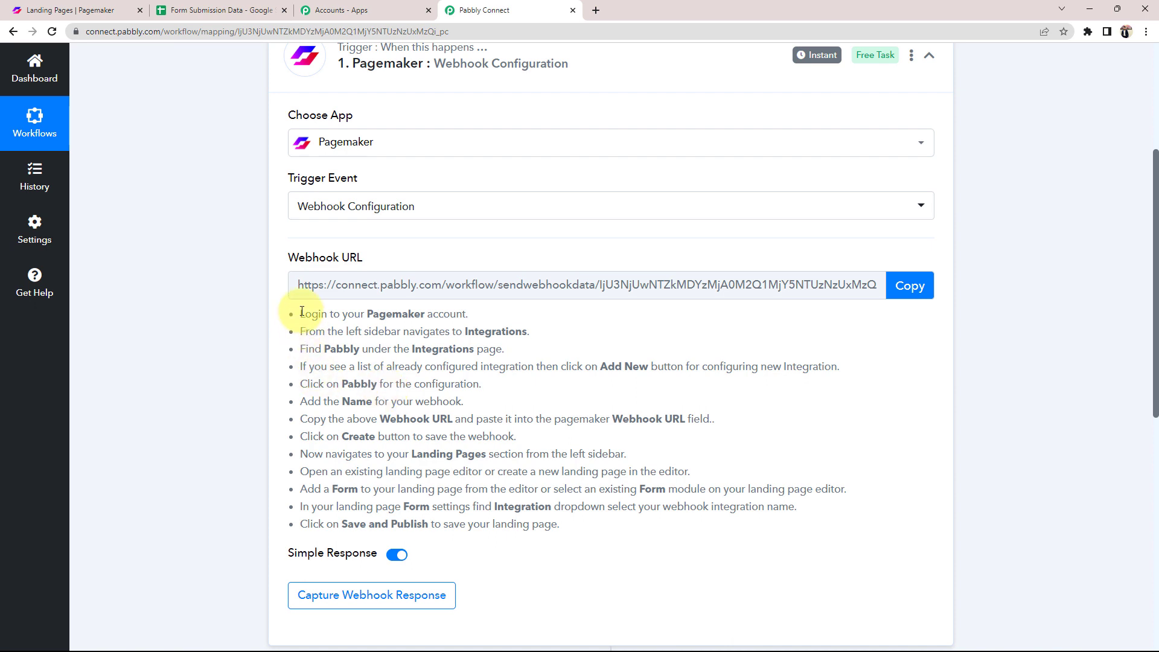
{"action": "left_click_drag", "start_coordinate": [302, 312], "coordinate": [611, 507]}
{"action": "left_click", "coordinate": [335, 317]}
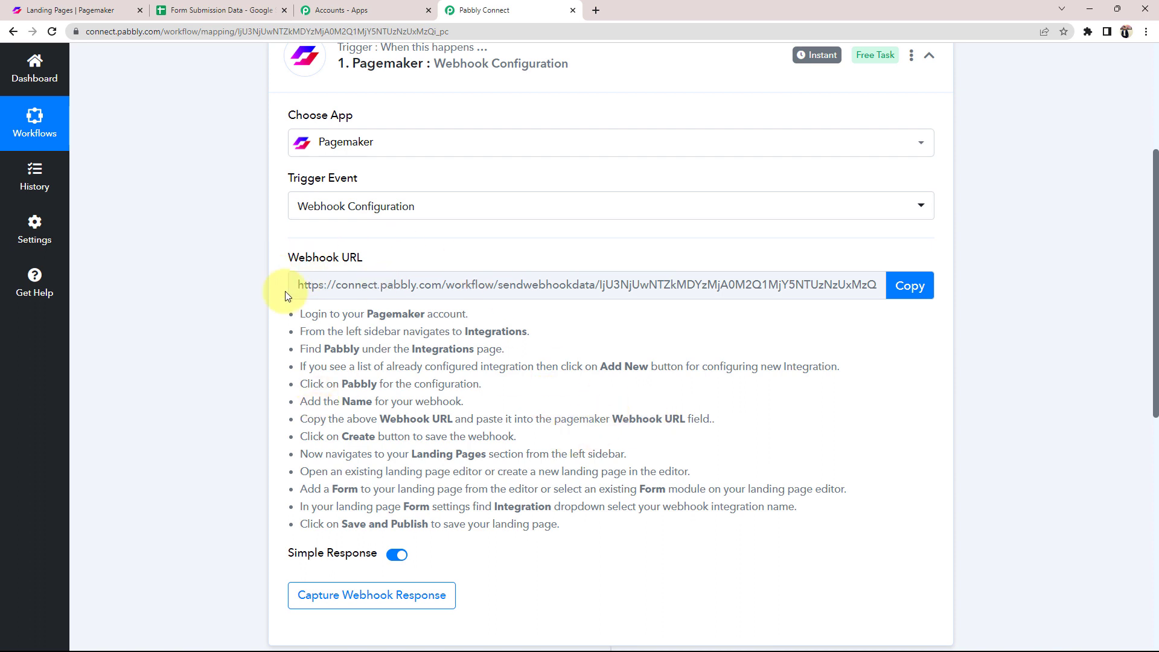
Switch to Pagemaker and start a new Pabbly integration named "google sheets integration 123".
{"action": "left_click", "coordinate": [37, 11]}
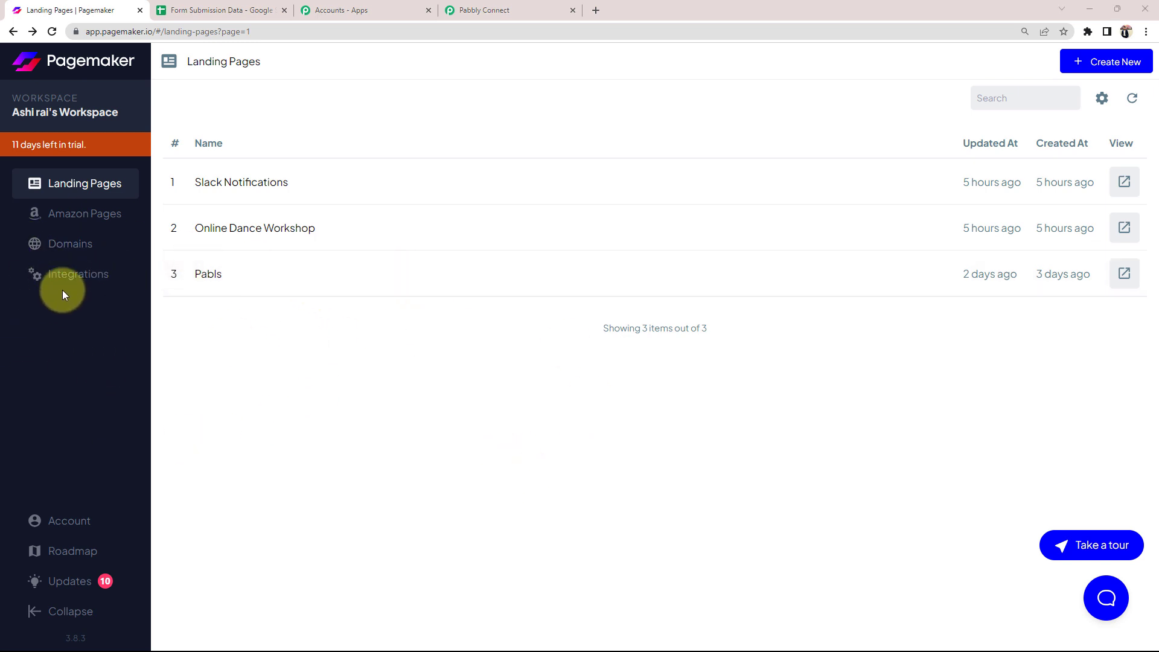
{"action": "left_click", "coordinate": [79, 275]}
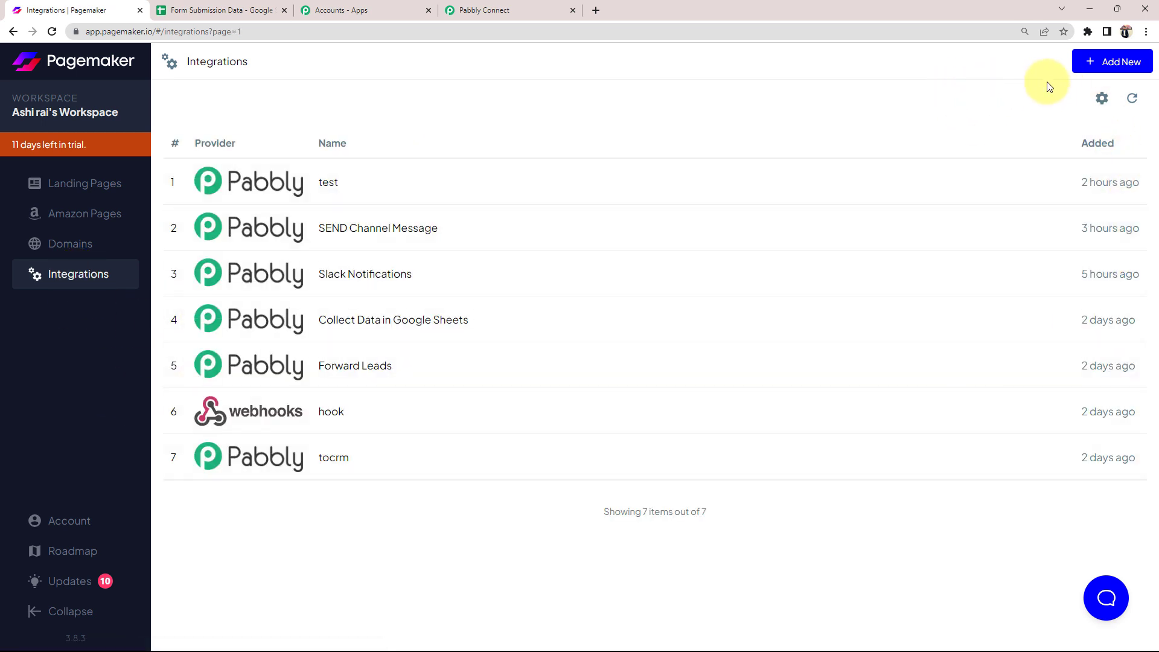
{"action": "left_click", "coordinate": [1114, 65]}
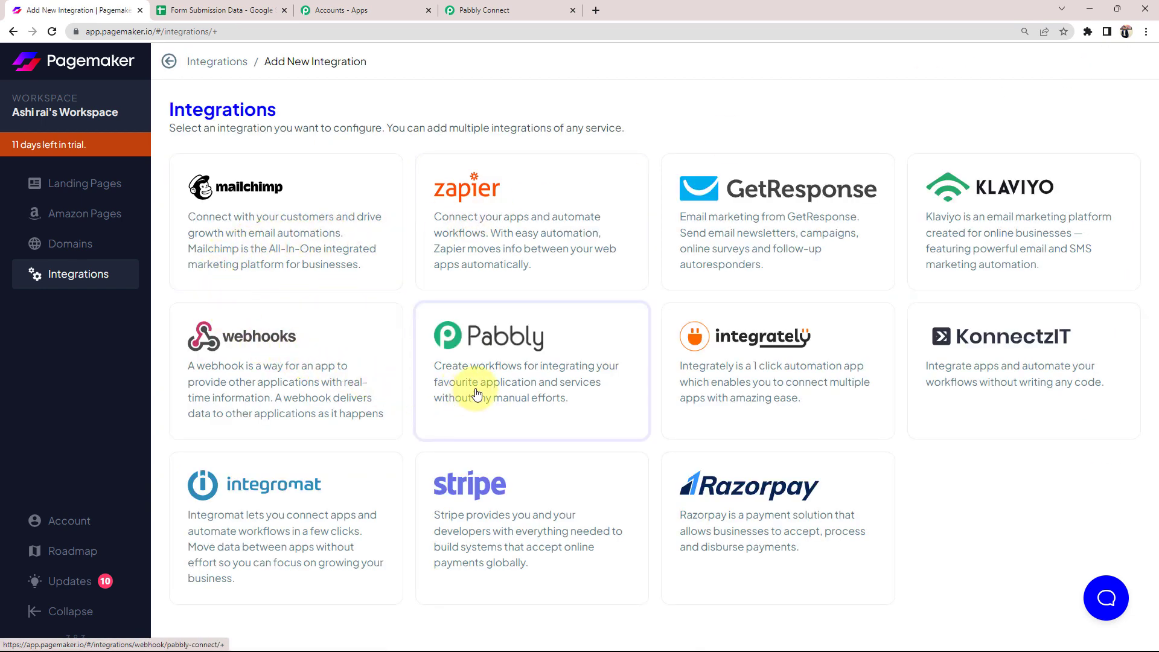
{"action": "left_click", "coordinate": [503, 370]}
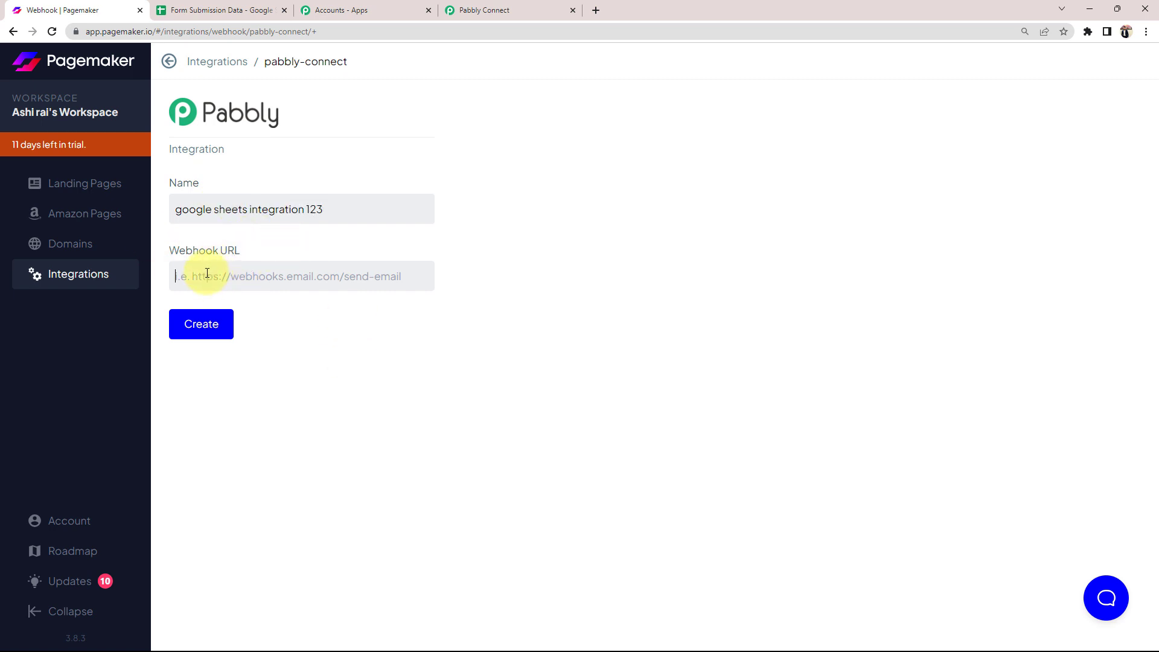
Copy the trigger's Webhook URL from Pabbly Connect, paste it into the Pagemaker integration's Webhook URL, and create the integration.
{"action": "left_click", "coordinate": [483, 9]}
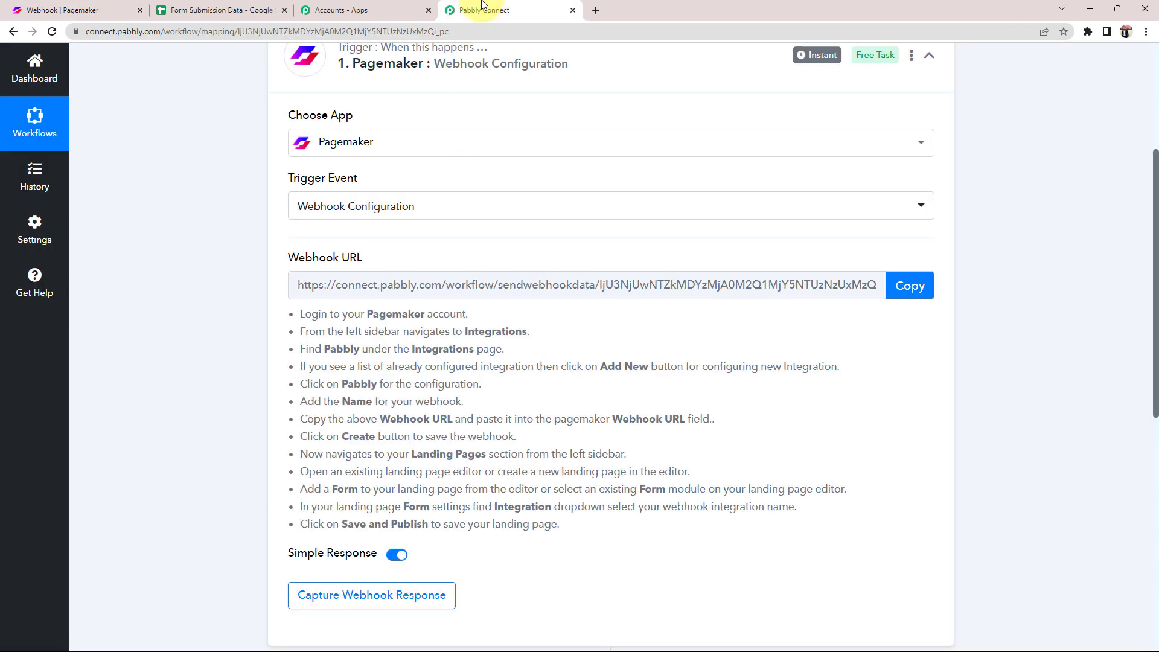
{"action": "triple_click", "coordinate": [300, 259]}
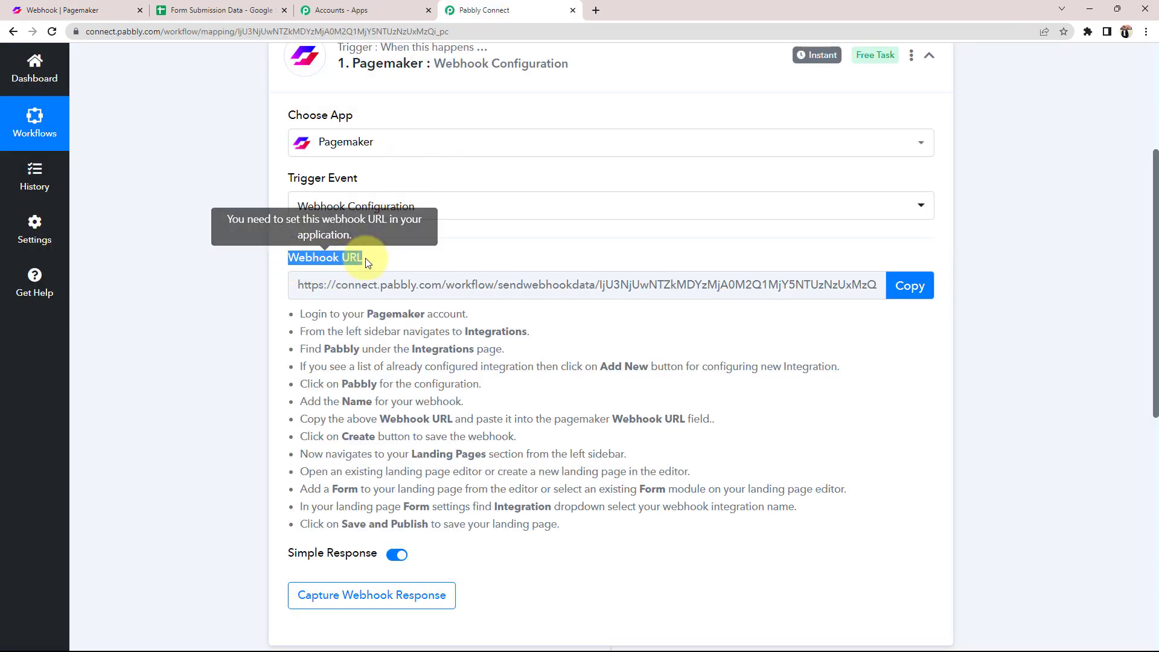
{"action": "left_click", "coordinate": [906, 289]}
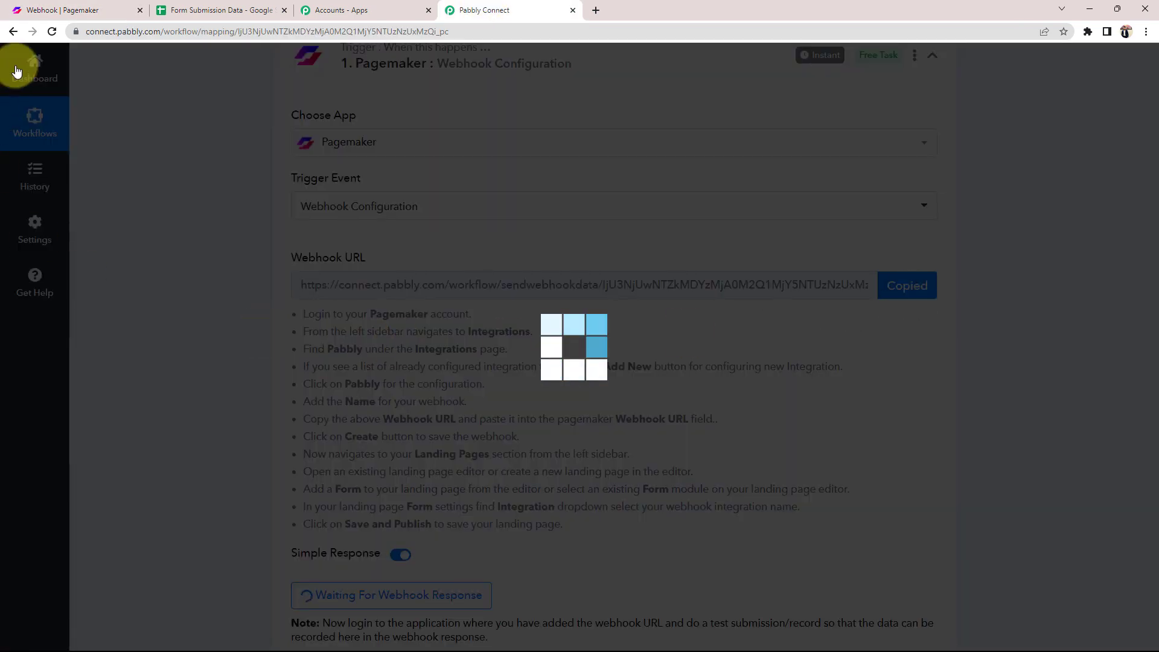
{"action": "left_click", "coordinate": [48, 11]}
{"action": "right_click", "coordinate": [228, 291]}
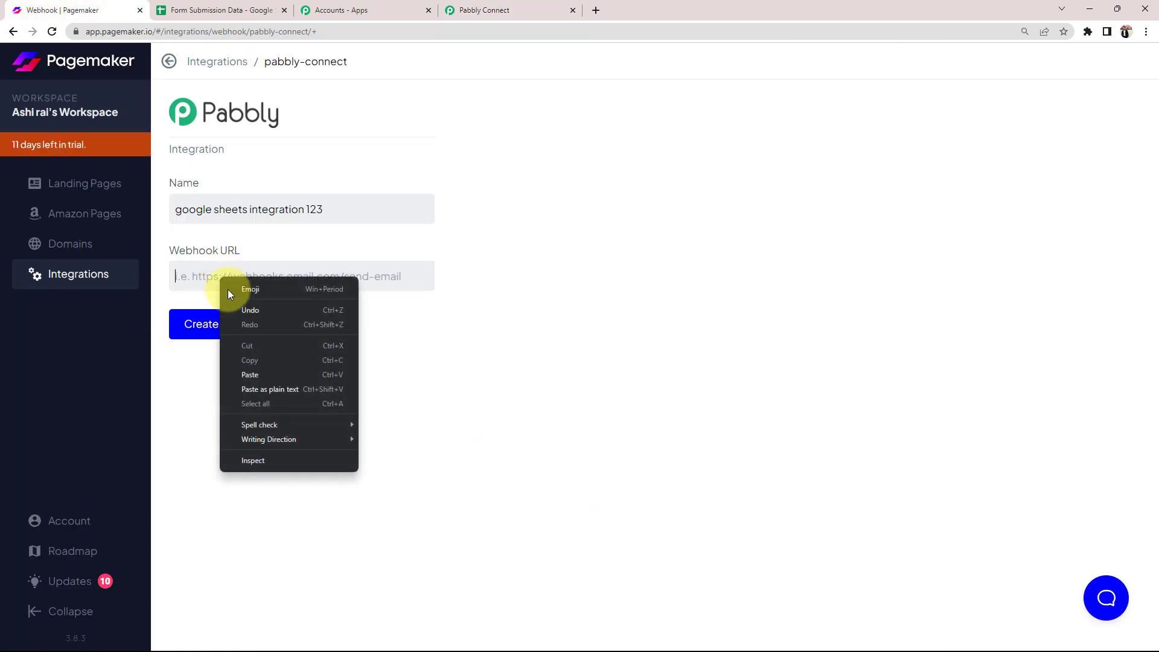
{"action": "left_click", "coordinate": [249, 374]}
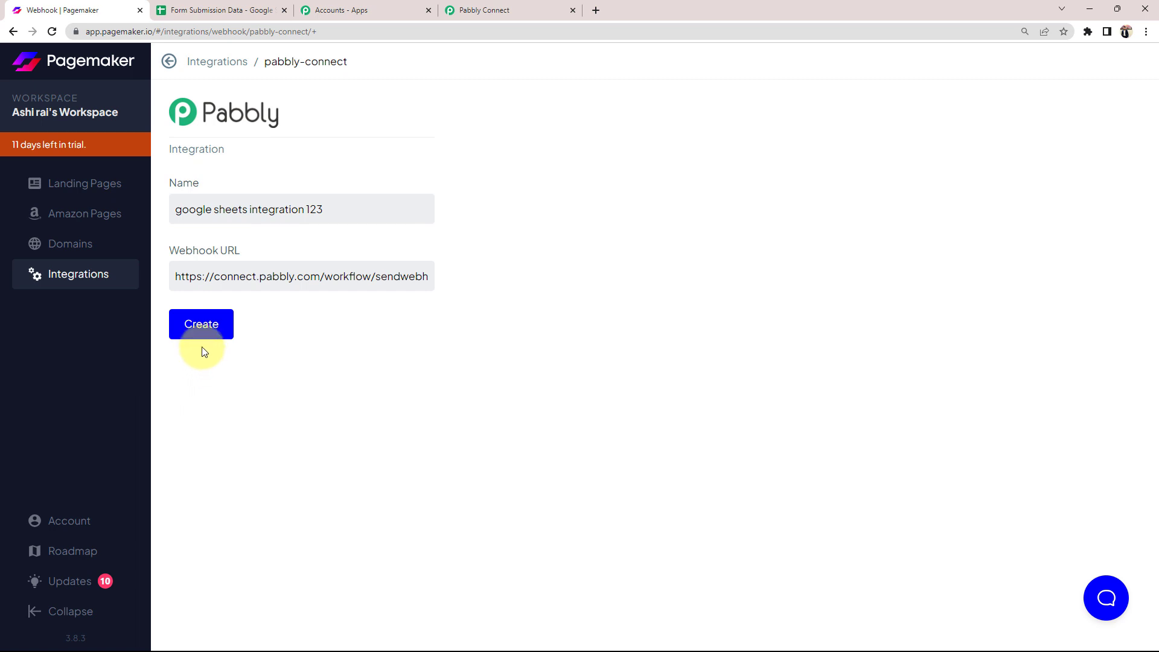
{"action": "left_click", "coordinate": [200, 331]}
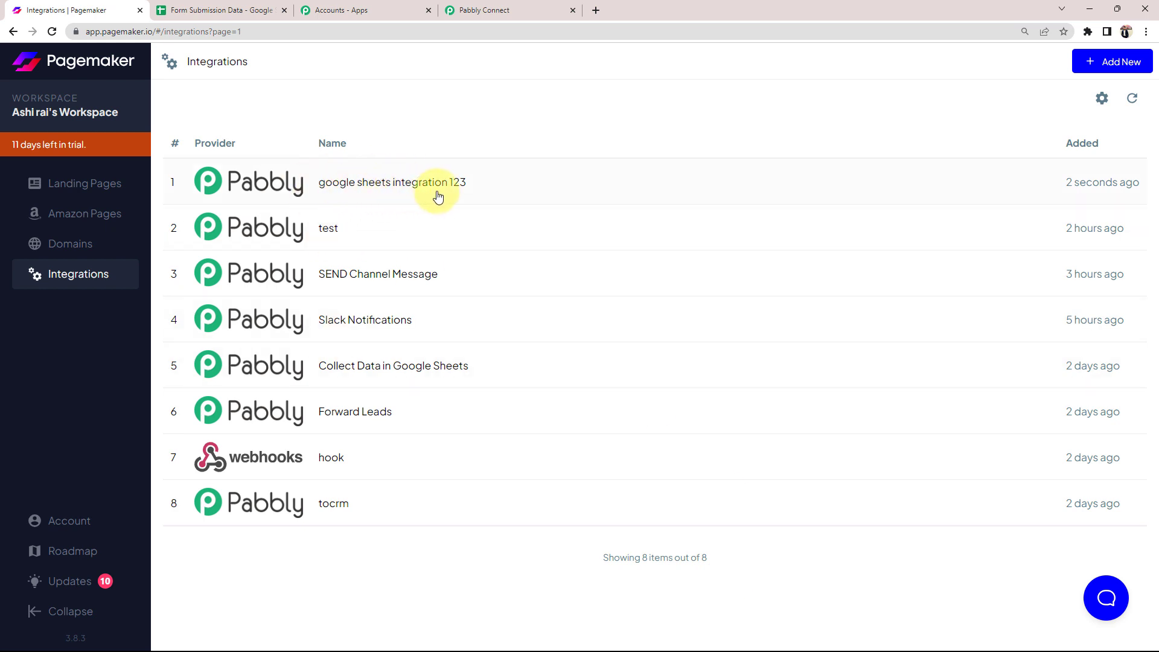
Open the Pabls landing page's Home page in the editor and compare its form fields with the Form Submission Data spreadsheet columns.
{"action": "left_click", "coordinate": [87, 182]}
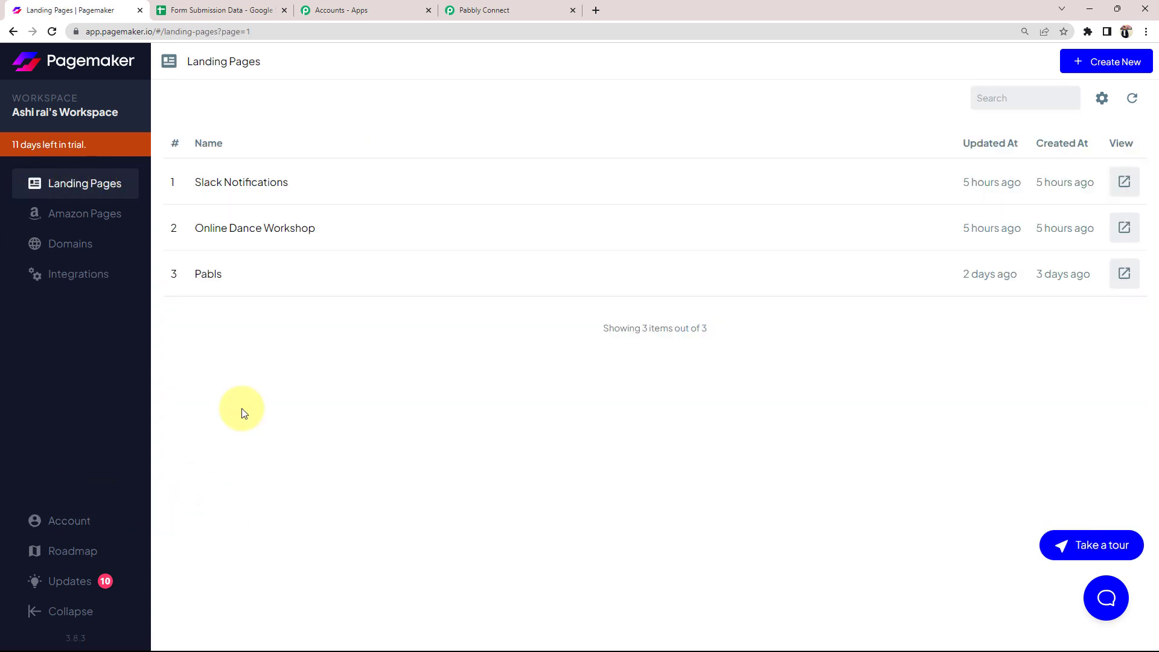
{"action": "left_click", "coordinate": [188, 272]}
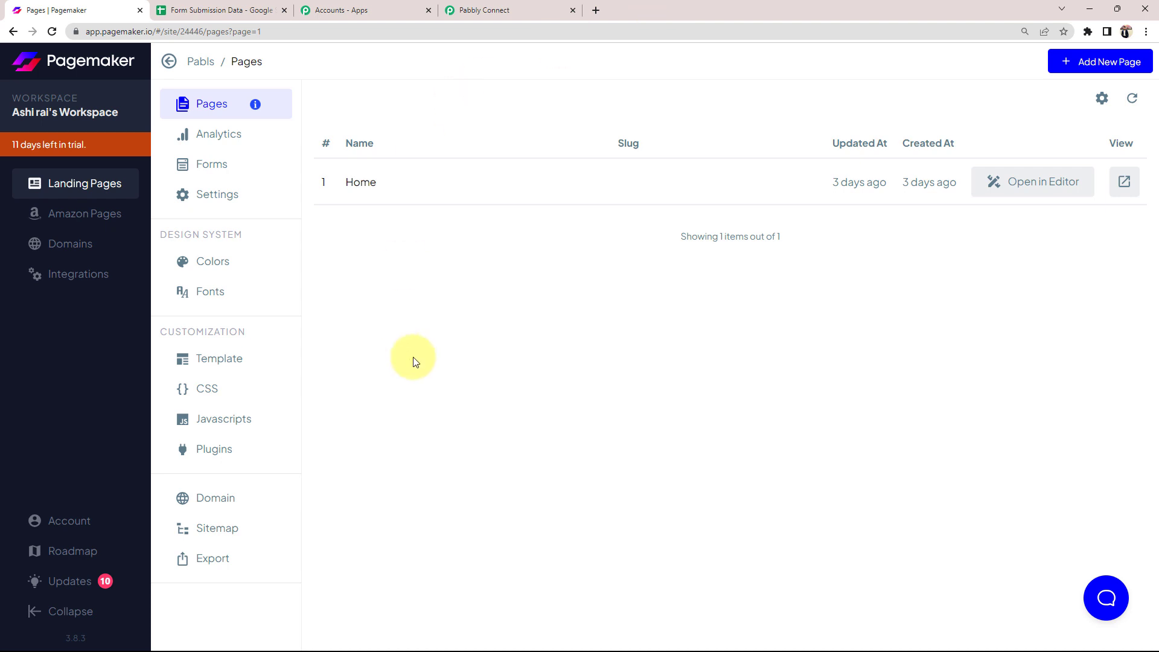
{"action": "left_click", "coordinate": [1035, 184]}
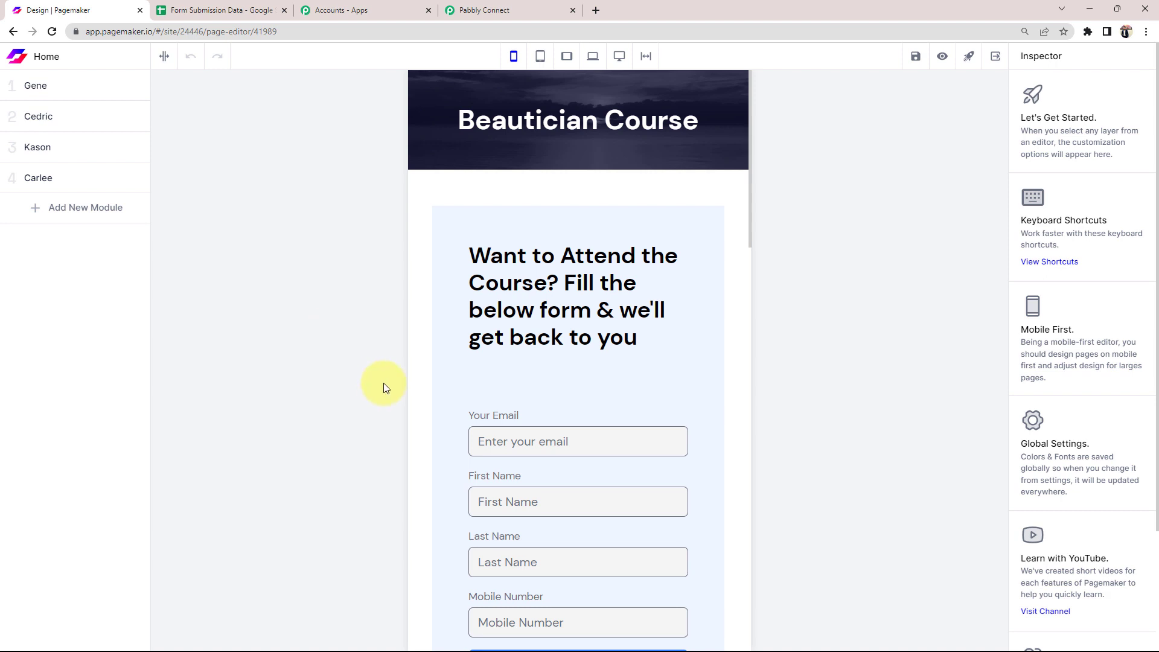
{"action": "scroll", "coordinate": [500, 468], "scroll_direction": "down", "scroll_amount": 1}
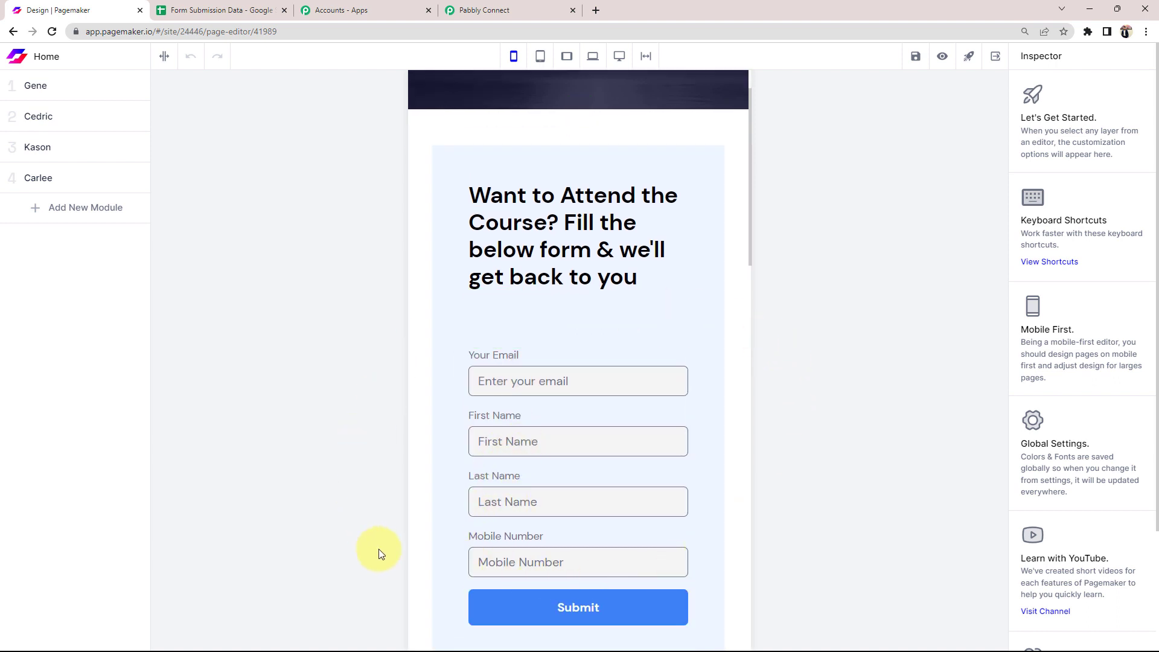
{"action": "left_click", "coordinate": [225, 11]}
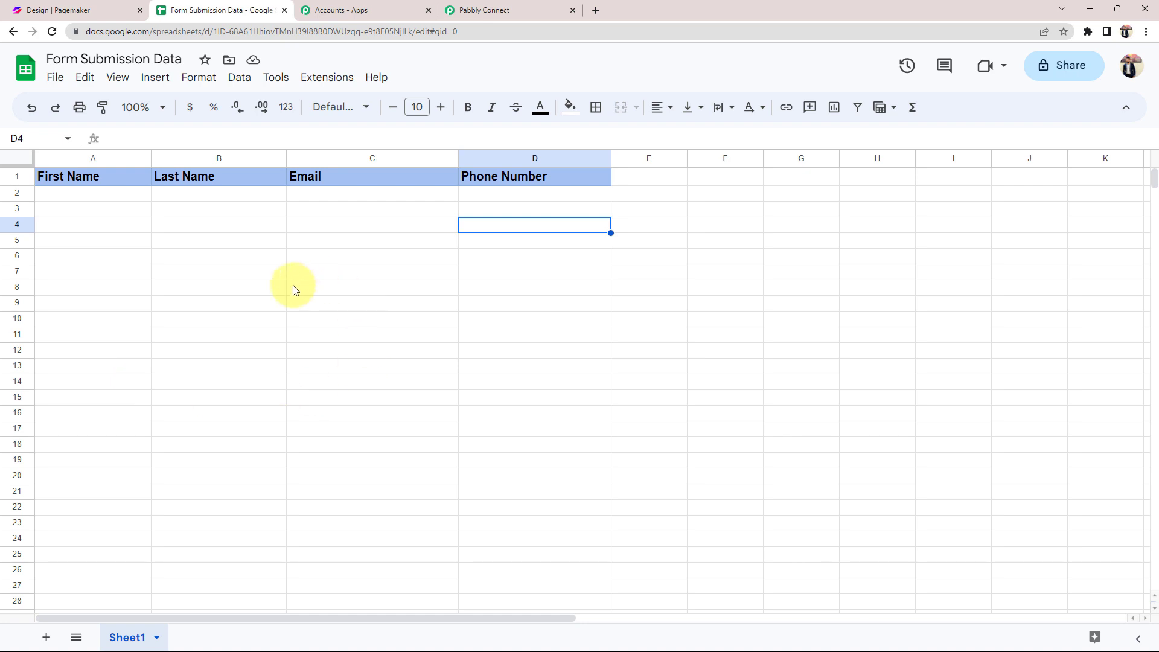
{"action": "left_click", "coordinate": [33, 10]}
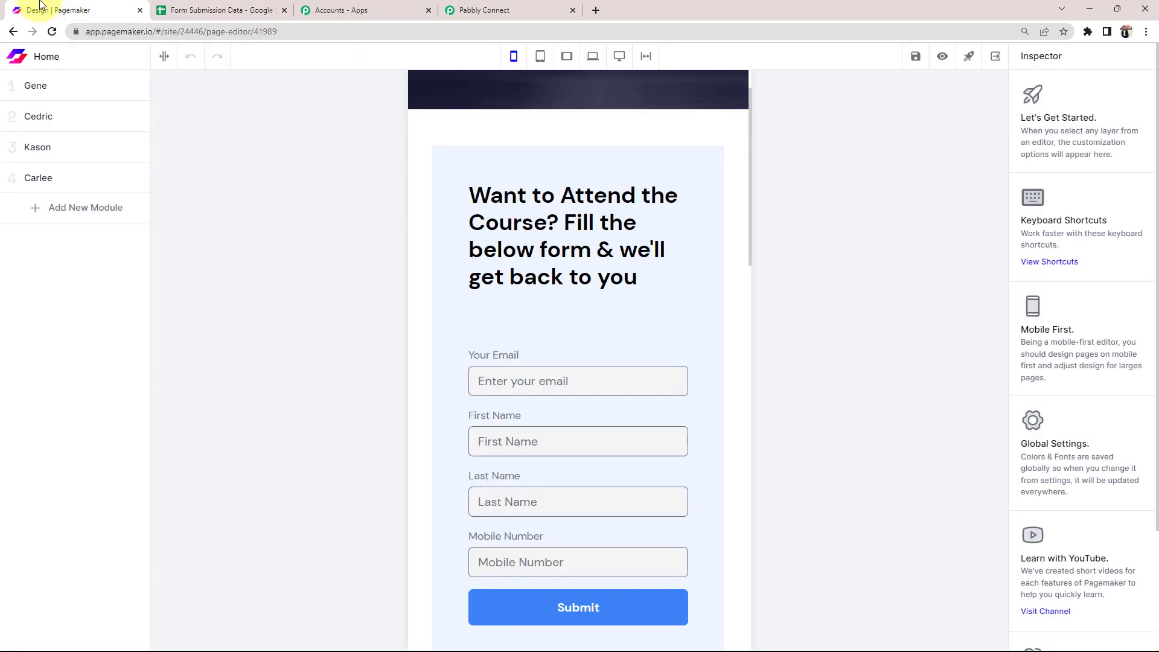
Set the integration of the form in the Cedric module to "[pabbly-connect] google sheets integration 123".
{"action": "left_click", "coordinate": [32, 120]}
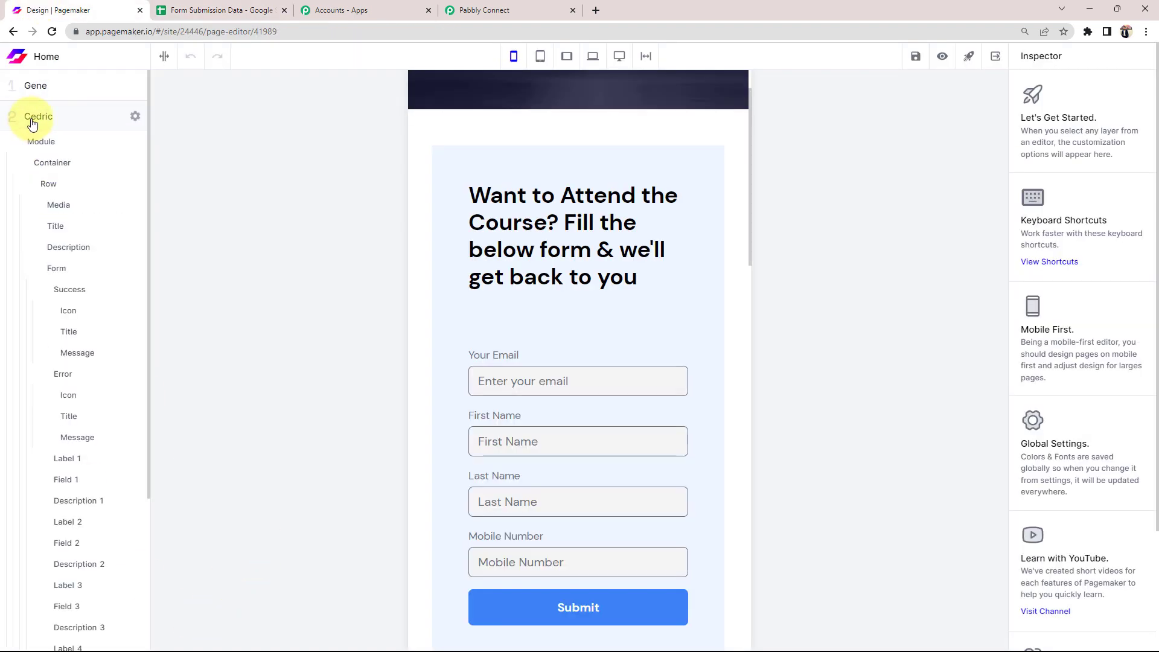
{"action": "left_click", "coordinate": [54, 268]}
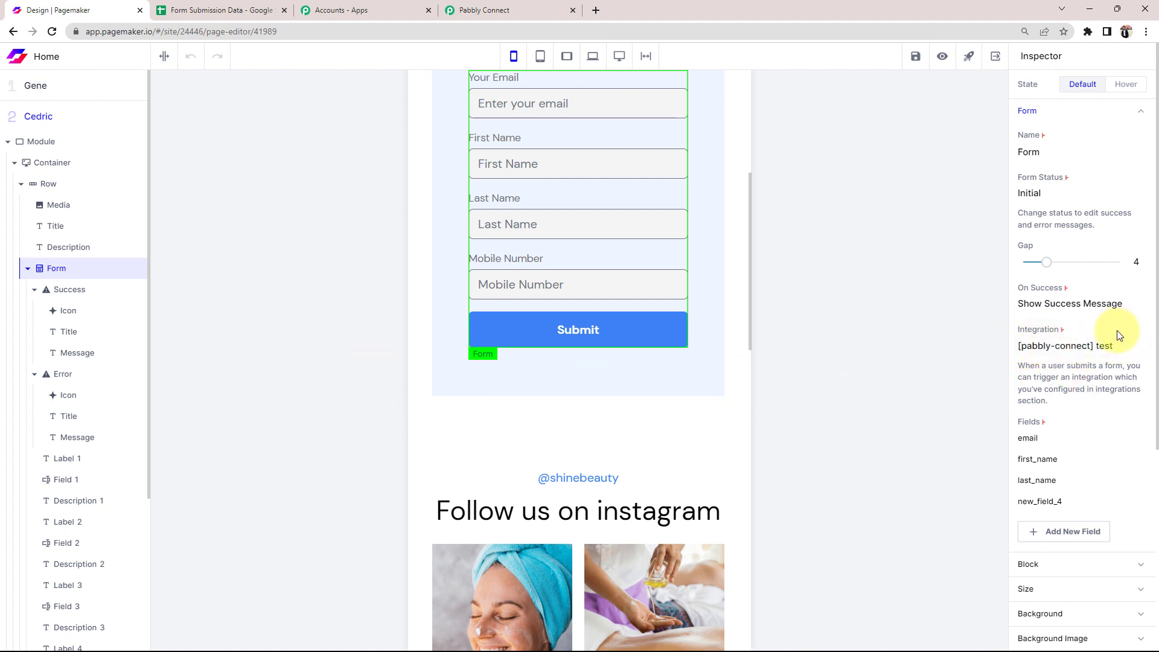
{"action": "left_click", "coordinate": [1139, 345]}
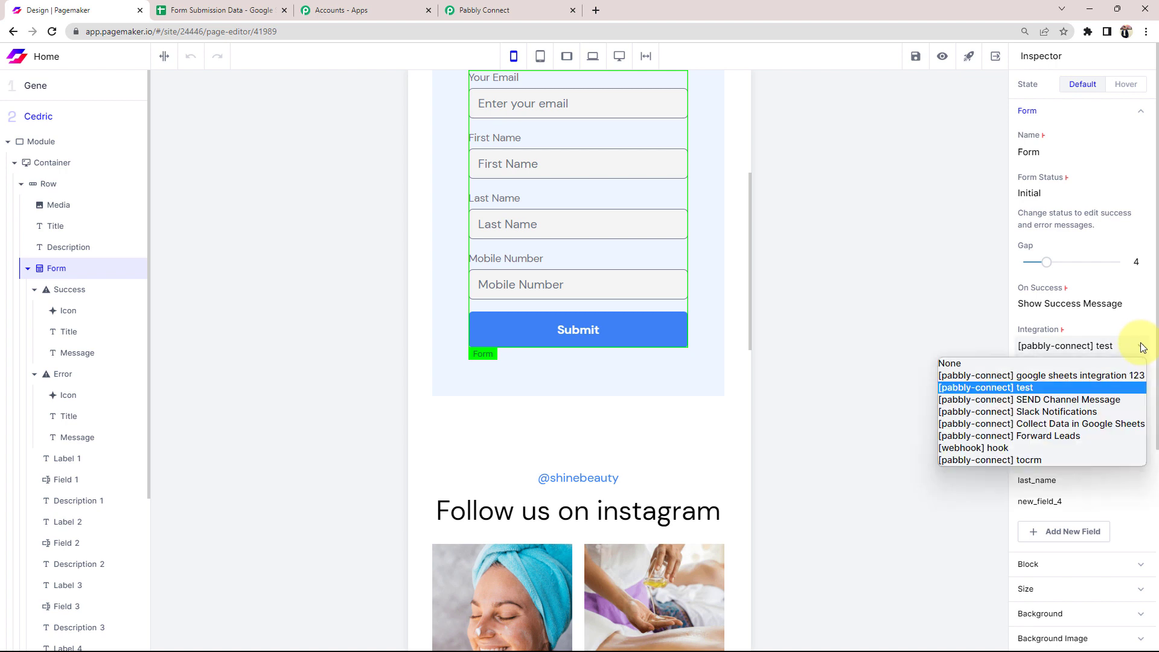
{"action": "left_click", "coordinate": [1056, 376]}
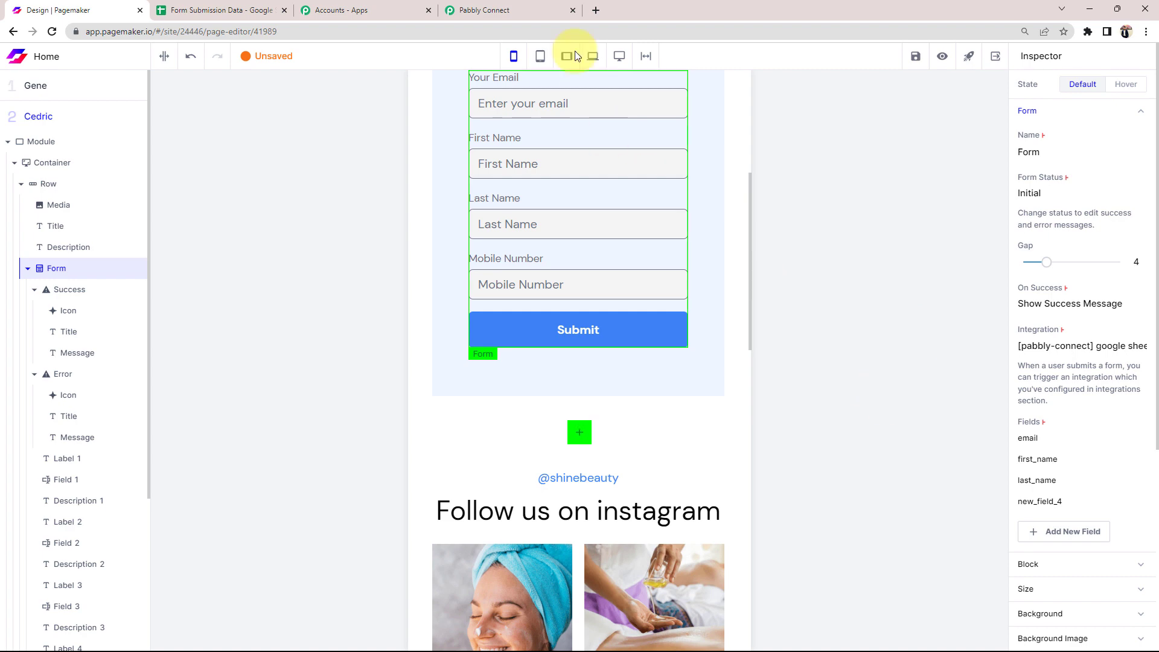
Check the webhook capture status of the Pabbly Connect trigger and return to the Pagemaker editor.
{"action": "left_click", "coordinate": [513, 10]}
{"action": "scroll", "coordinate": [459, 423], "scroll_direction": "down", "scroll_amount": 3}
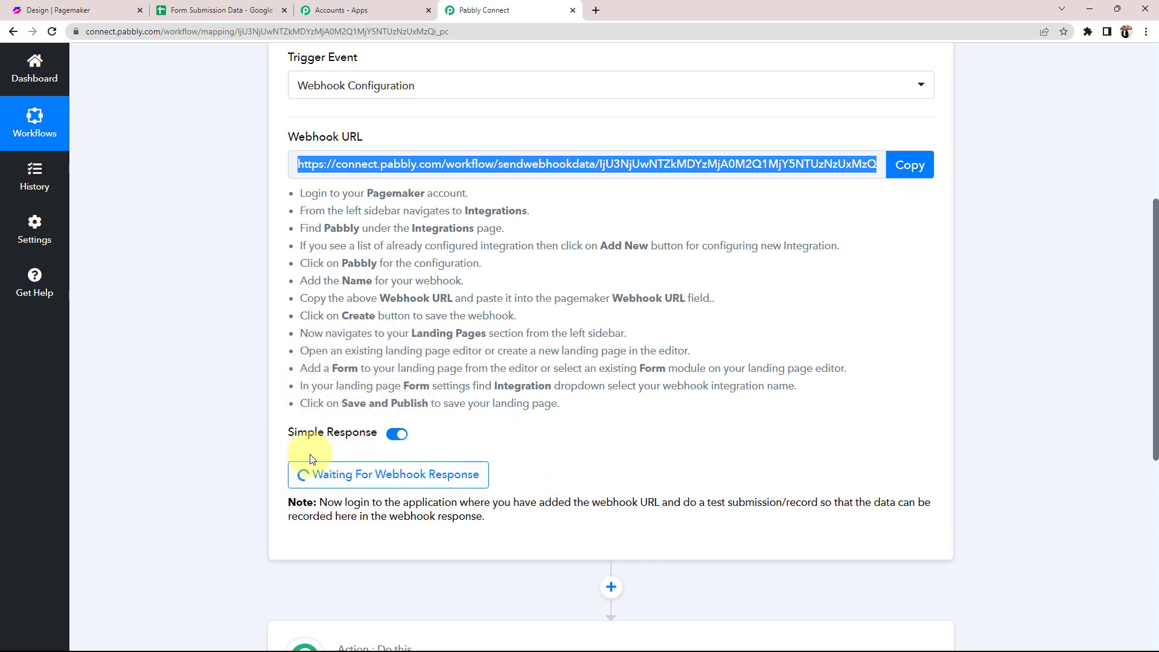
{"action": "left_click", "coordinate": [90, 10]}
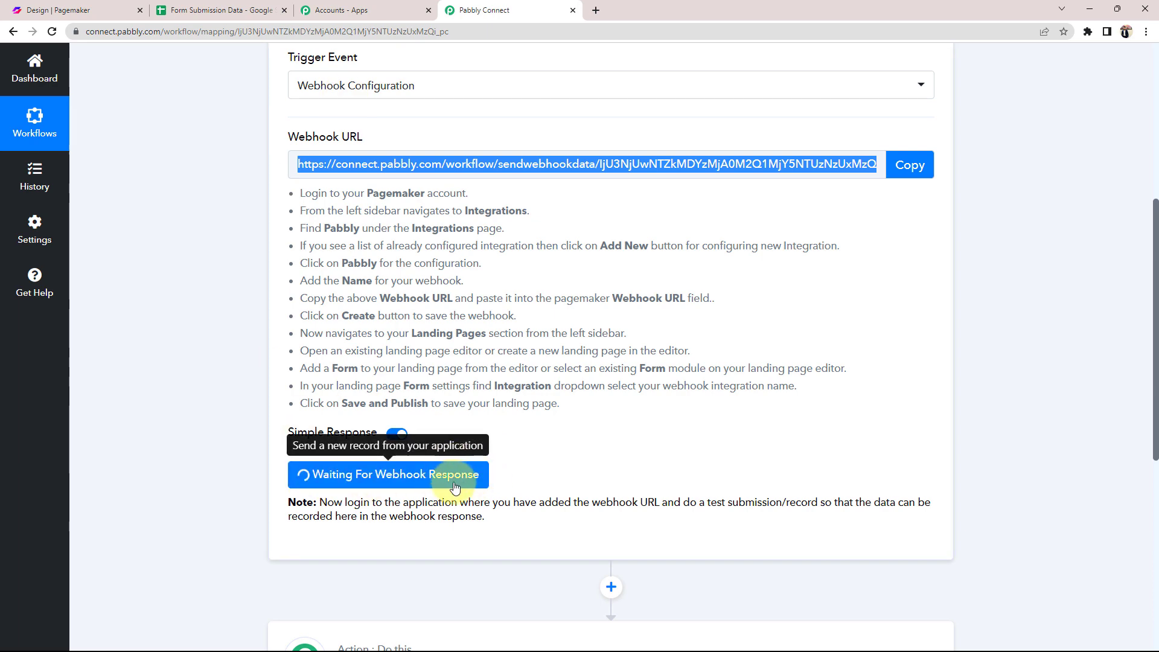
{"action": "left_click", "coordinate": [101, 6]}
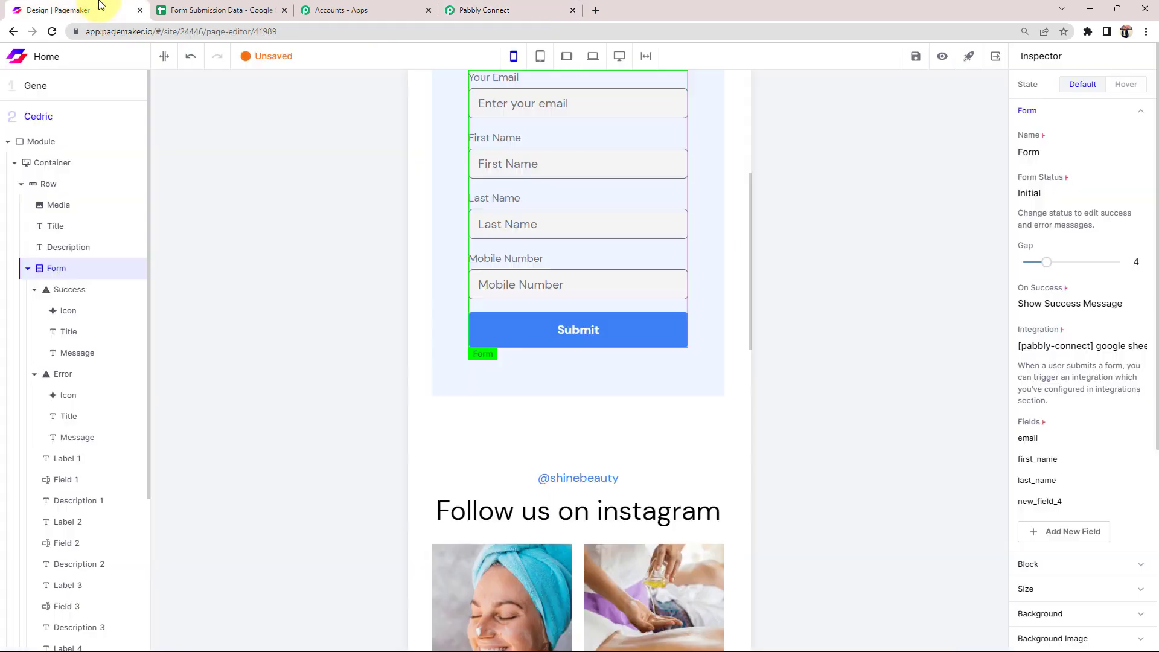
Save the landing page and open a preview of it at the course sign-up form.
{"action": "left_click", "coordinate": [916, 59]}
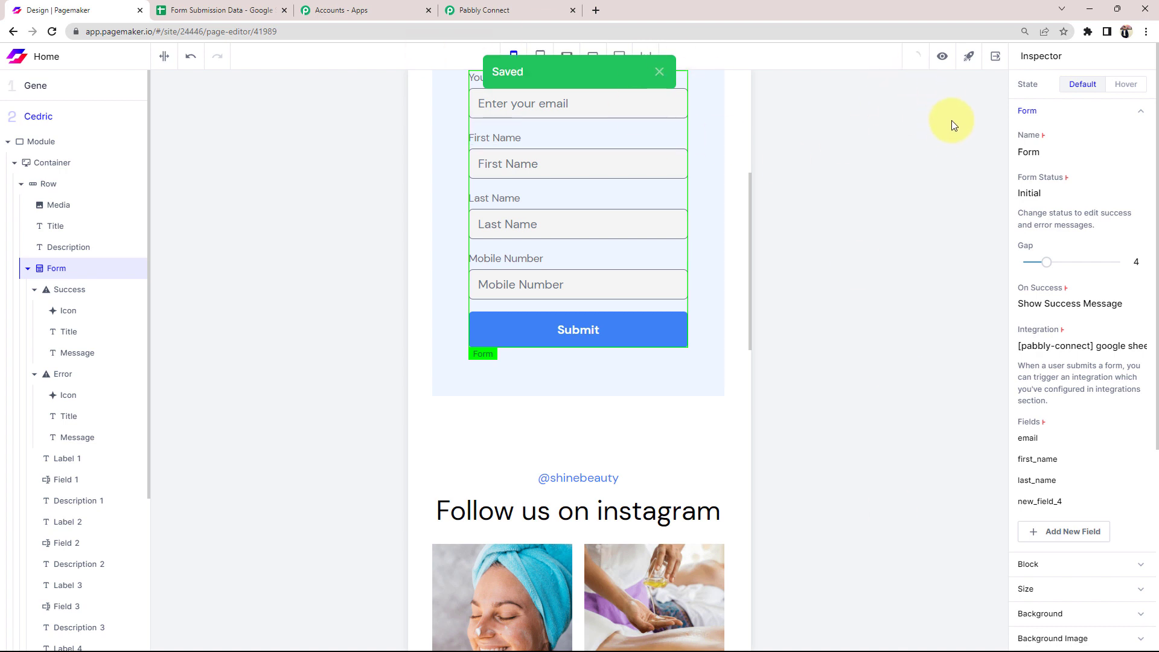
{"action": "left_click", "coordinate": [944, 58]}
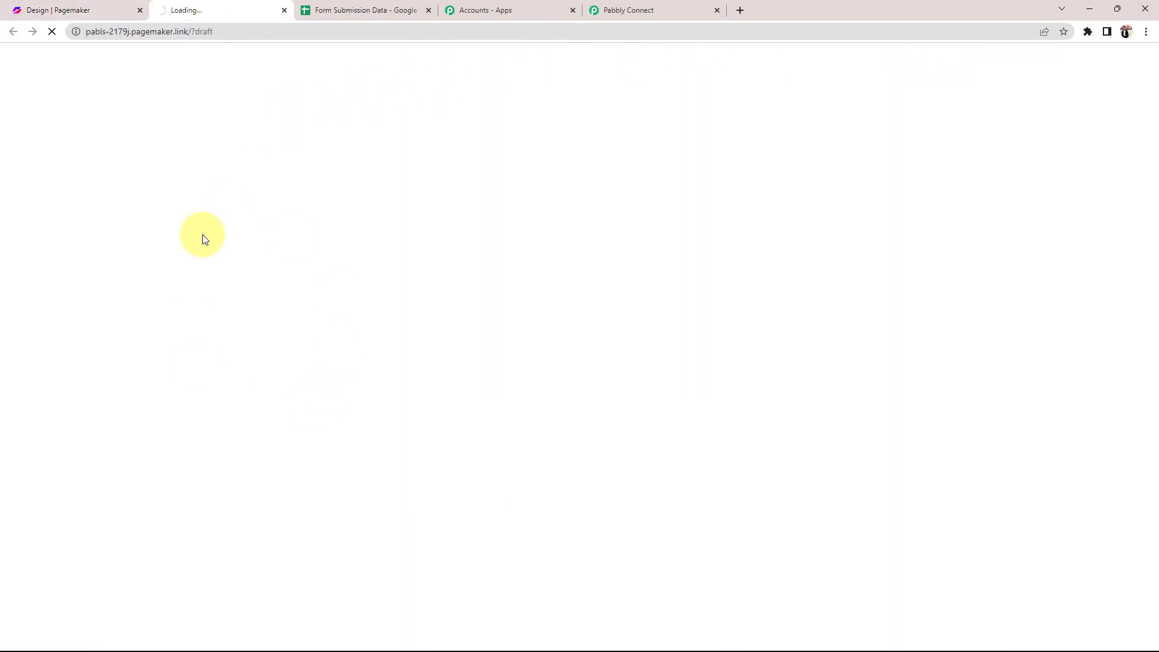
{"action": "scroll", "coordinate": [371, 337], "scroll_direction": "down", "scroll_amount": 4}
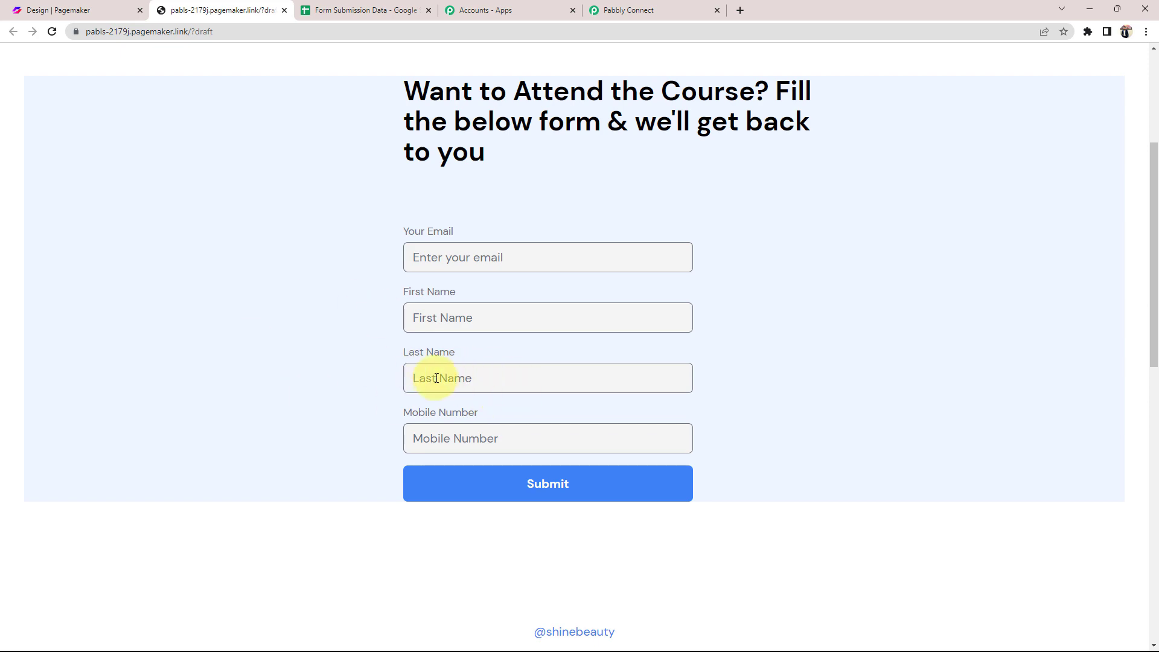
Recheck the trigger's capture status, fill the previewed form with a saved contact's email, first name, last name and mobile number, and submit it.
{"action": "left_click", "coordinate": [644, 10]}
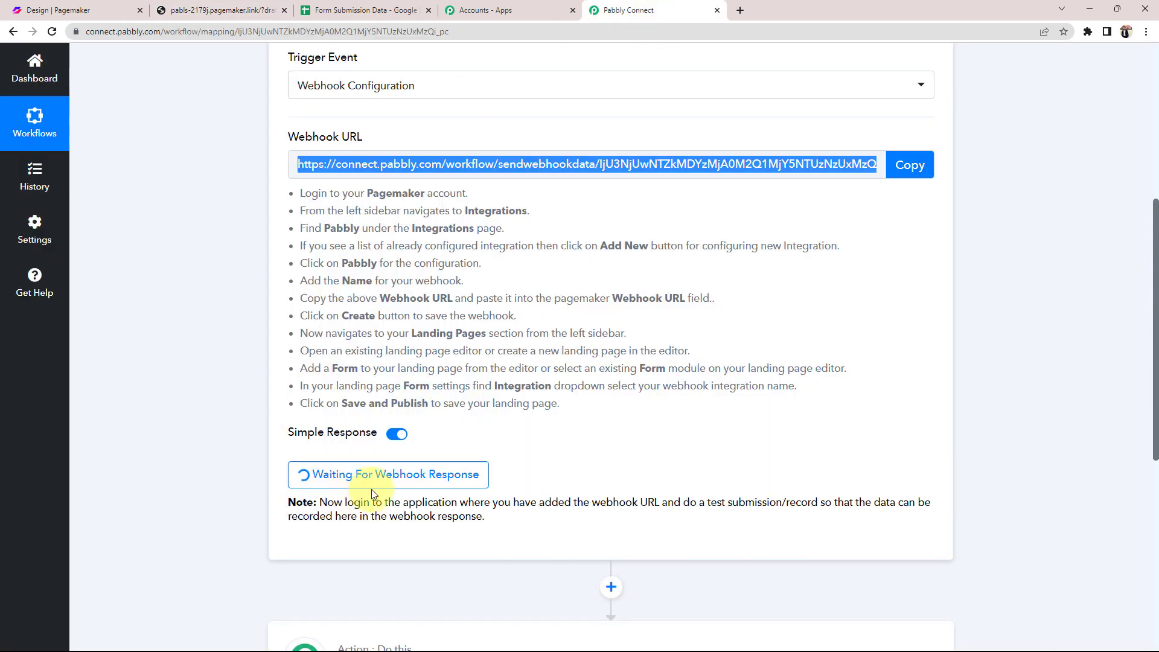
{"action": "left_click", "coordinate": [207, 10]}
{"action": "left_click", "coordinate": [429, 268]}
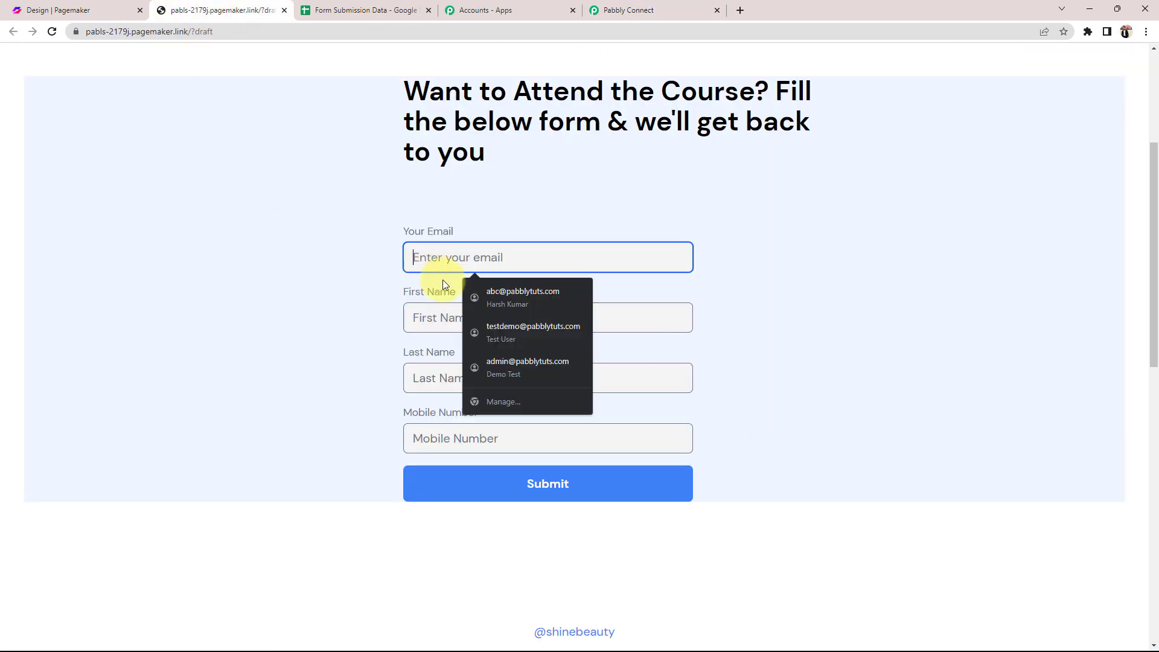
{"action": "key", "text": "Down"}
{"action": "key", "text": "Return"}
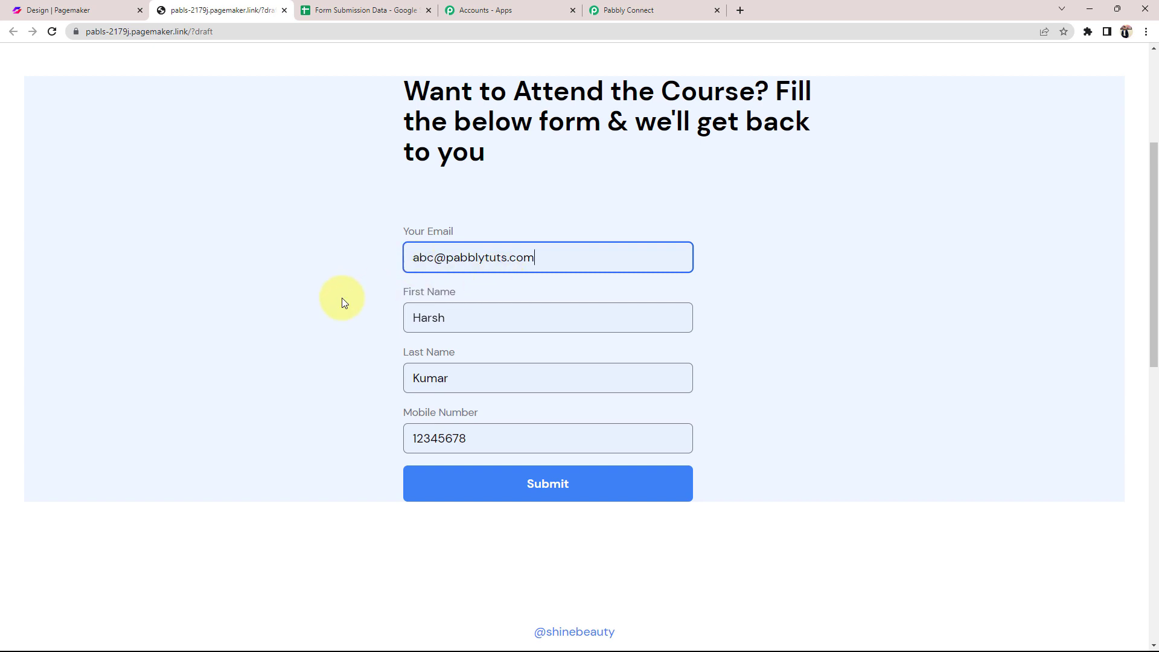
{"action": "left_click", "coordinate": [543, 481]}
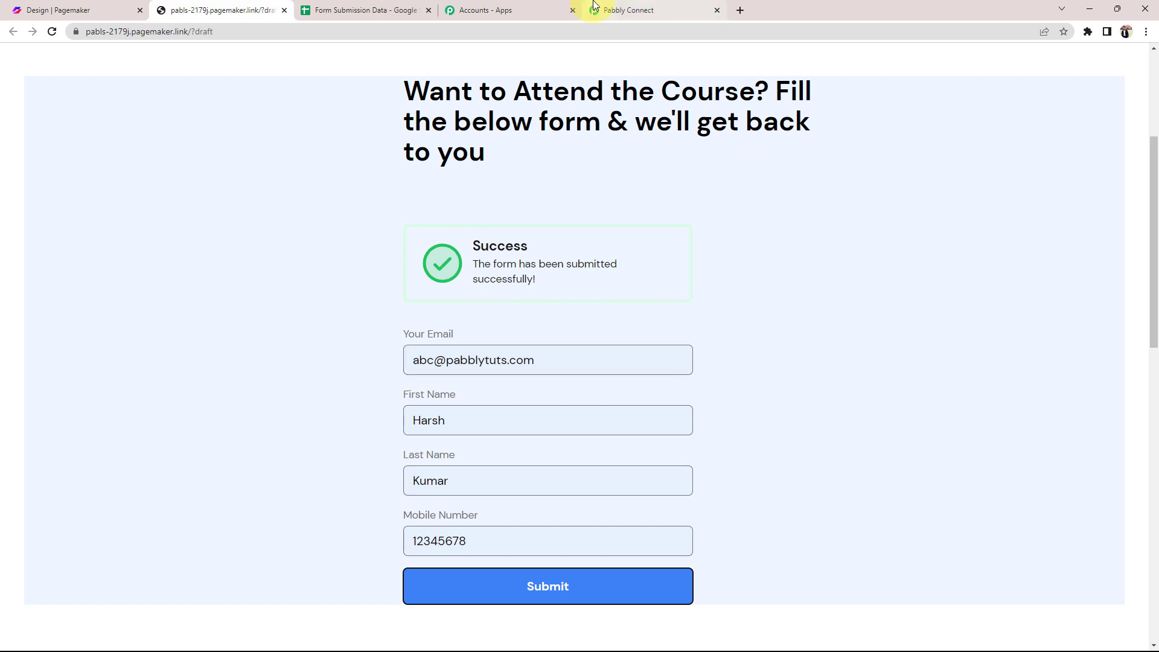
Switch to Pabbly Connect and examine the first name, last name and mobile number values in the trigger's received webhook response.
{"action": "left_click", "coordinate": [635, 9]}
{"action": "scroll", "coordinate": [211, 414], "scroll_direction": "down", "scroll_amount": 3}
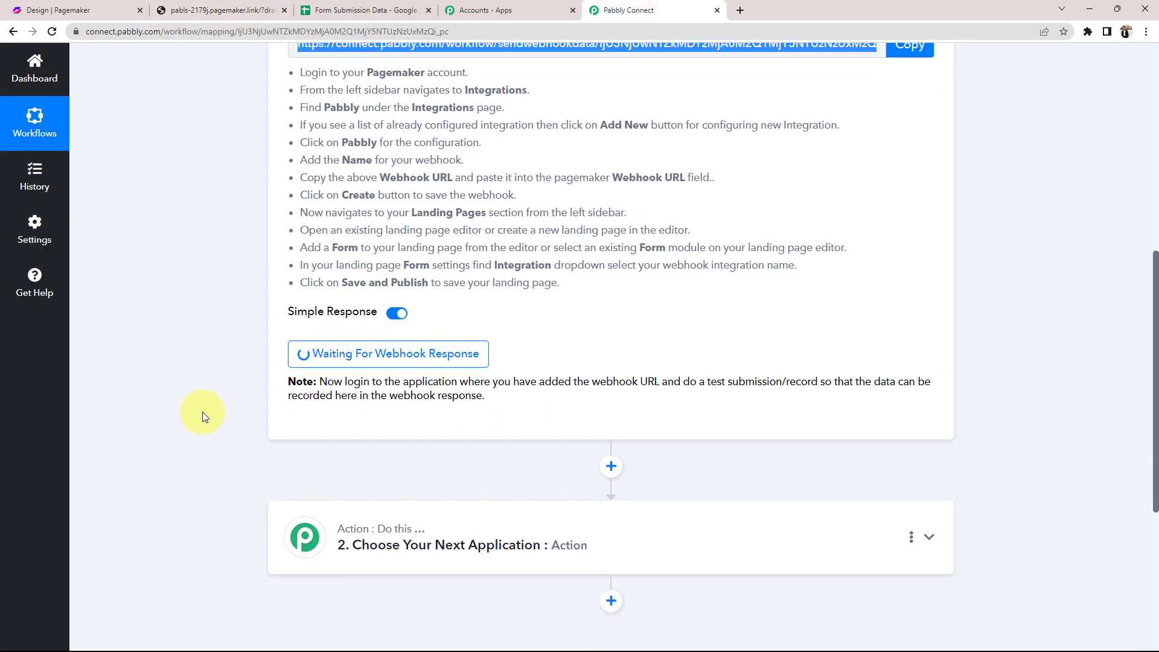
{"action": "scroll", "coordinate": [208, 414], "scroll_direction": "down", "scroll_amount": 2}
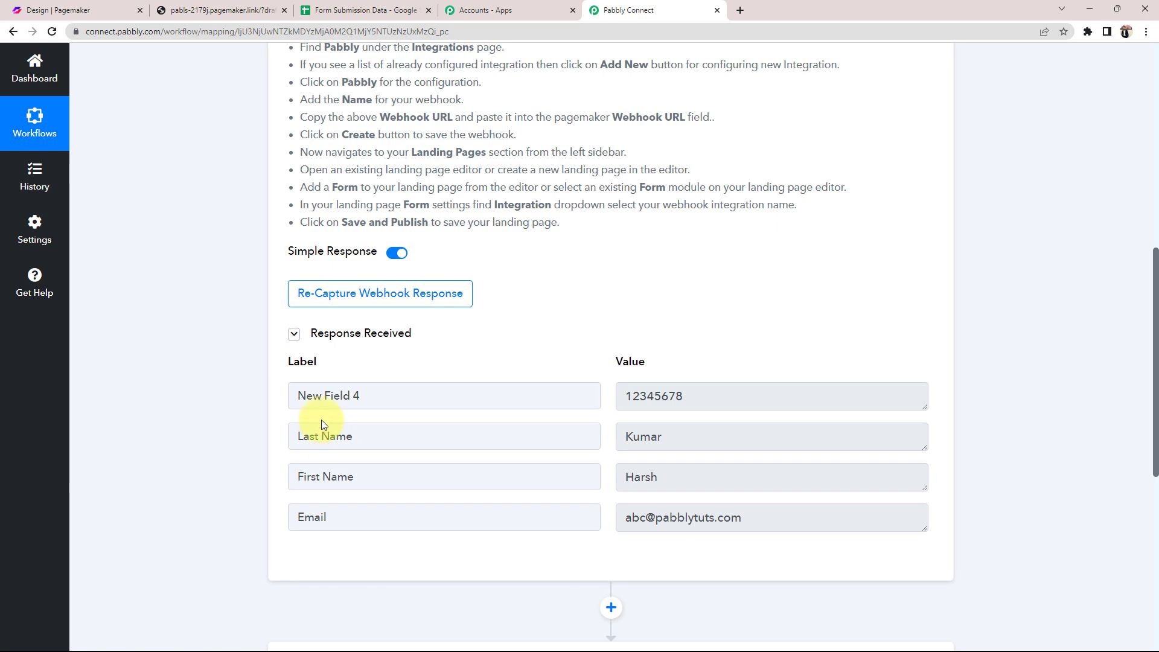
{"action": "left_click", "coordinate": [678, 474]}
{"action": "left_click_drag", "start_coordinate": [678, 473], "coordinate": [610, 481]}
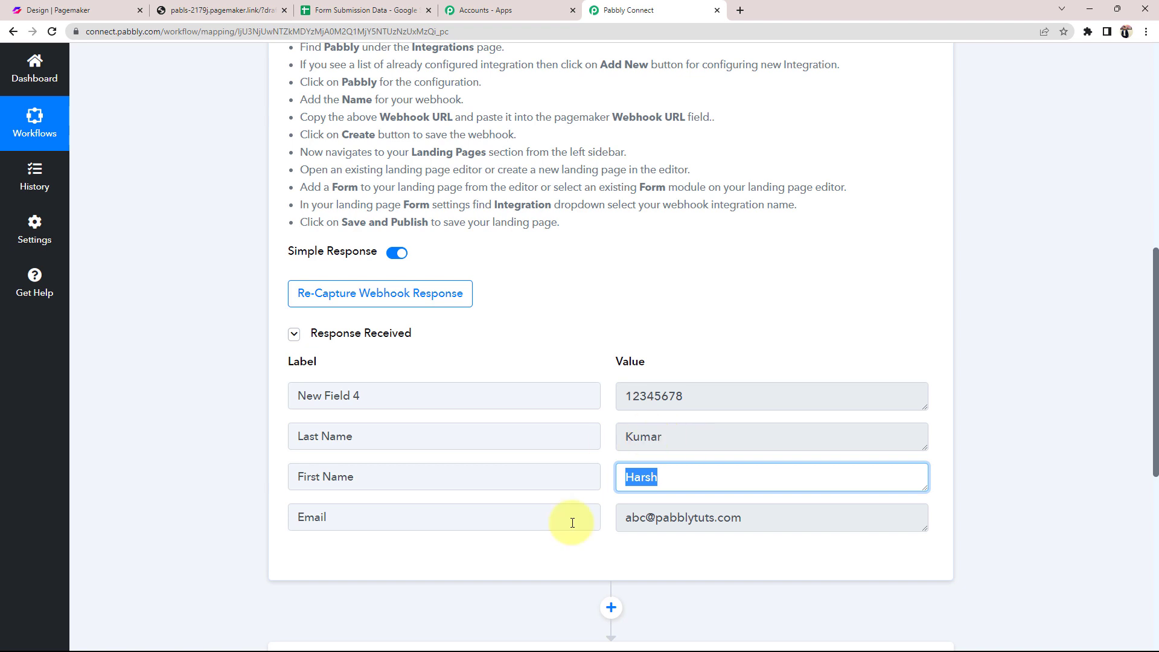
{"action": "left_click", "coordinate": [194, 458]}
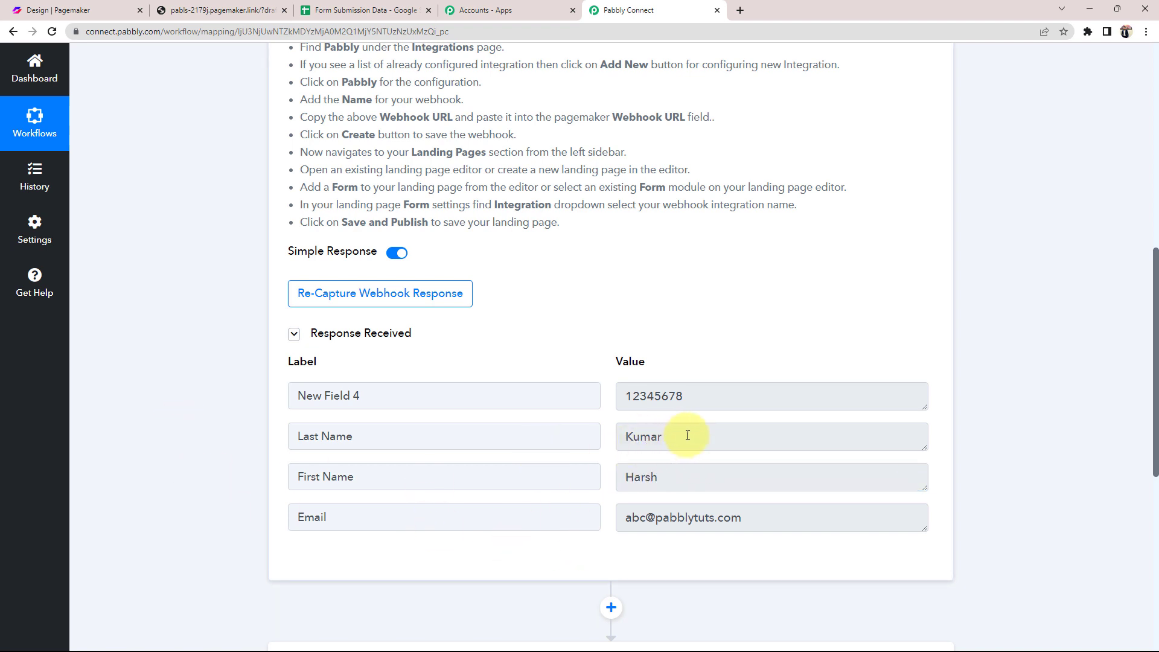
{"action": "left_click_drag", "start_coordinate": [689, 434], "coordinate": [590, 443]}
{"action": "left_click_drag", "start_coordinate": [731, 396], "coordinate": [610, 397]}
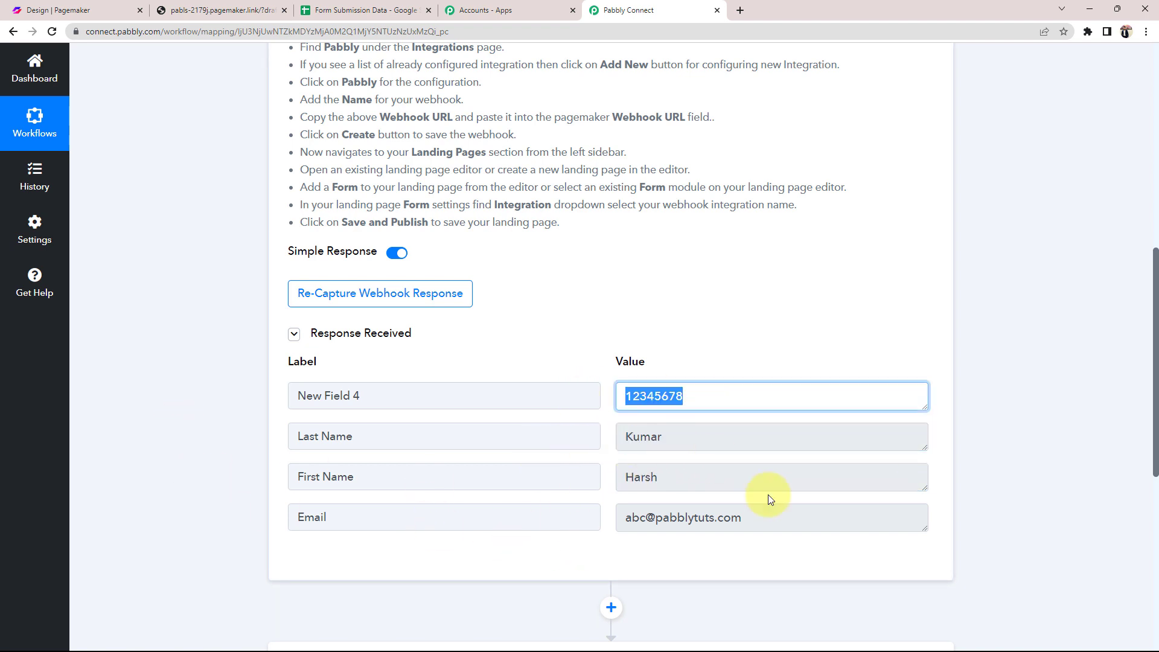
Check the email value in the trigger's received webhook response and collapse the Pagemaker trigger step.
{"action": "left_click_drag", "start_coordinate": [795, 517], "coordinate": [597, 525]}
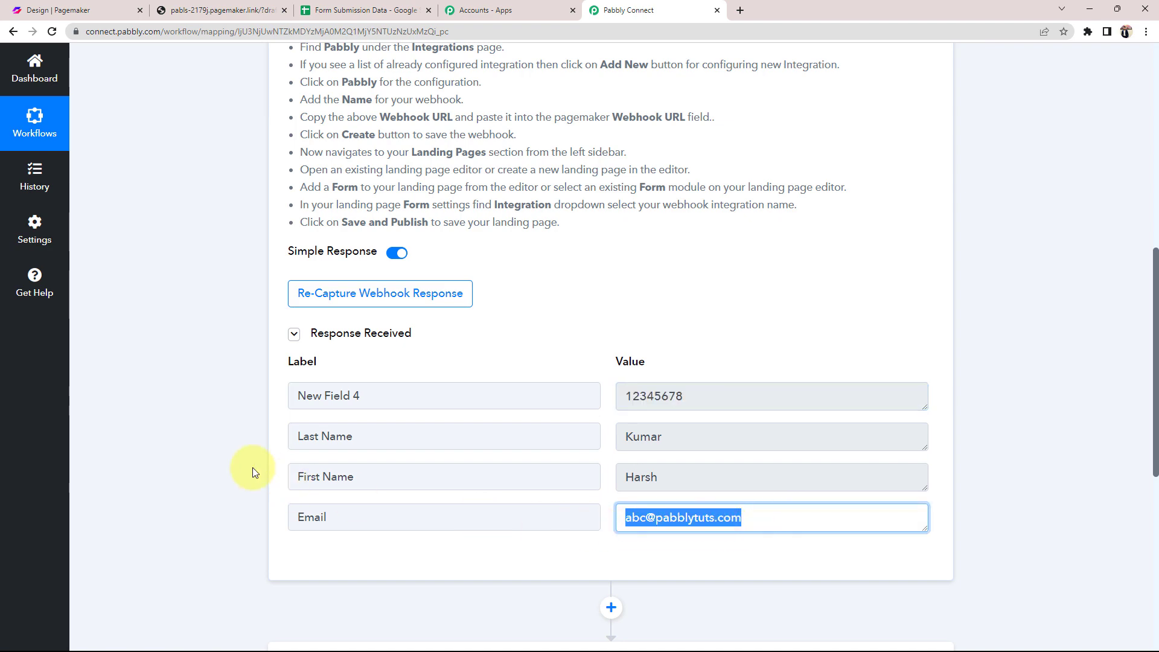
{"action": "left_click", "coordinate": [217, 459]}
{"action": "scroll", "coordinate": [216, 458], "scroll_direction": "up", "scroll_amount": 9}
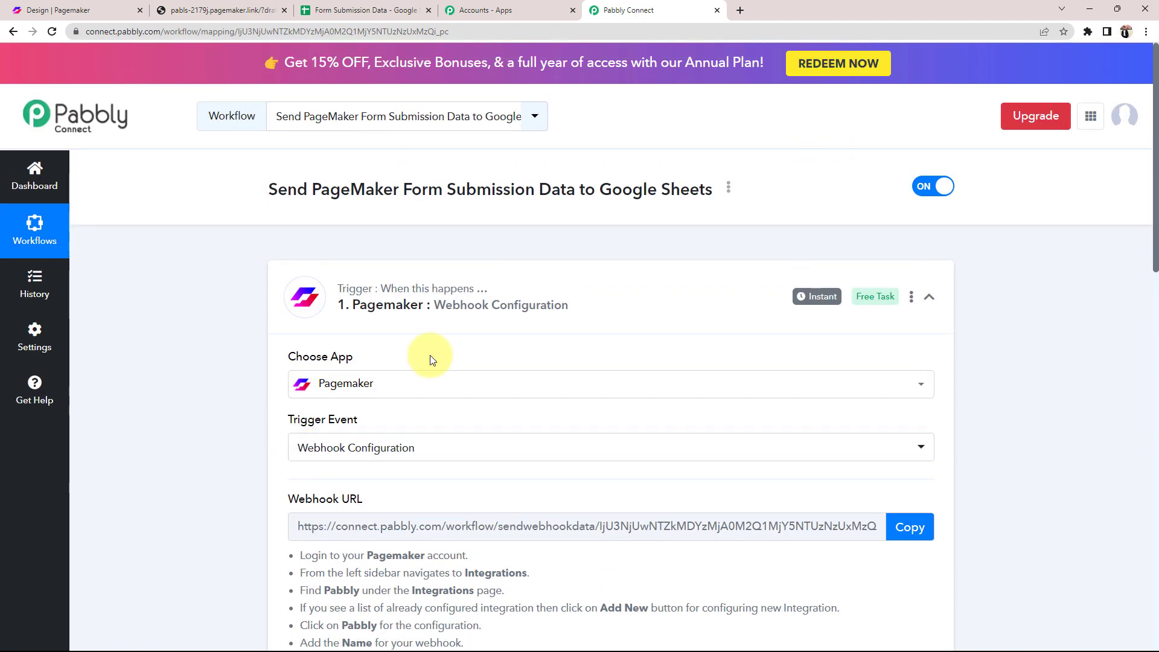
{"action": "left_click", "coordinate": [499, 279]}
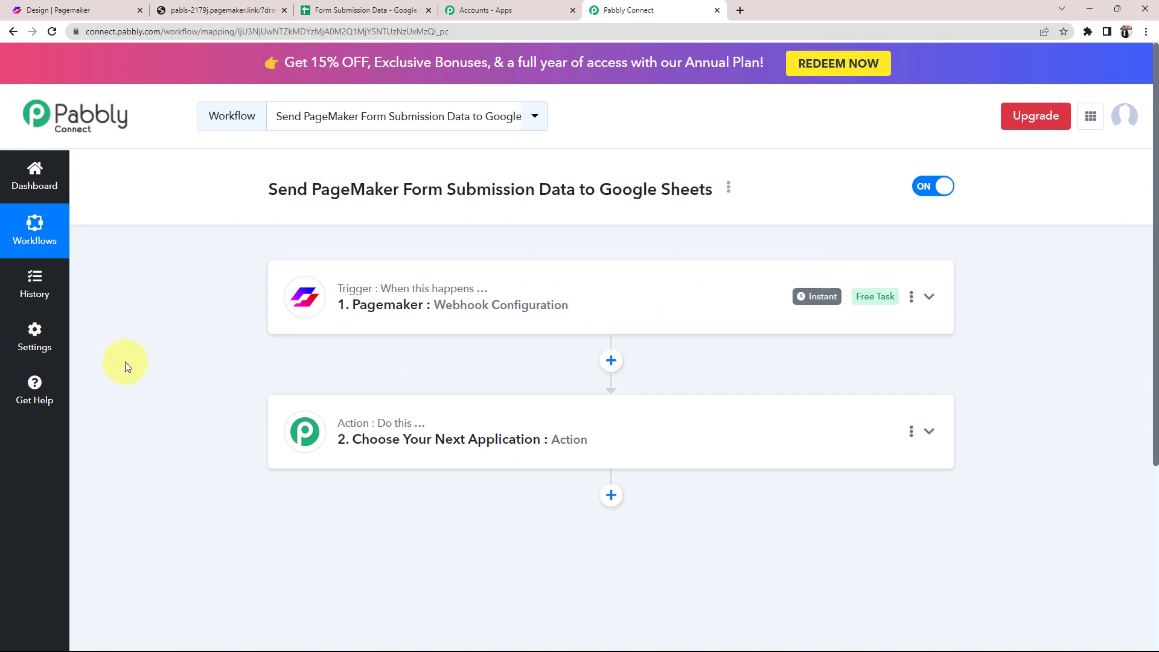
Set the workflow's action step to Google Sheets with the action event Add New Row.
{"action": "scroll", "coordinate": [161, 406], "scroll_direction": "down", "scroll_amount": 1}
{"action": "left_click", "coordinate": [305, 431]}
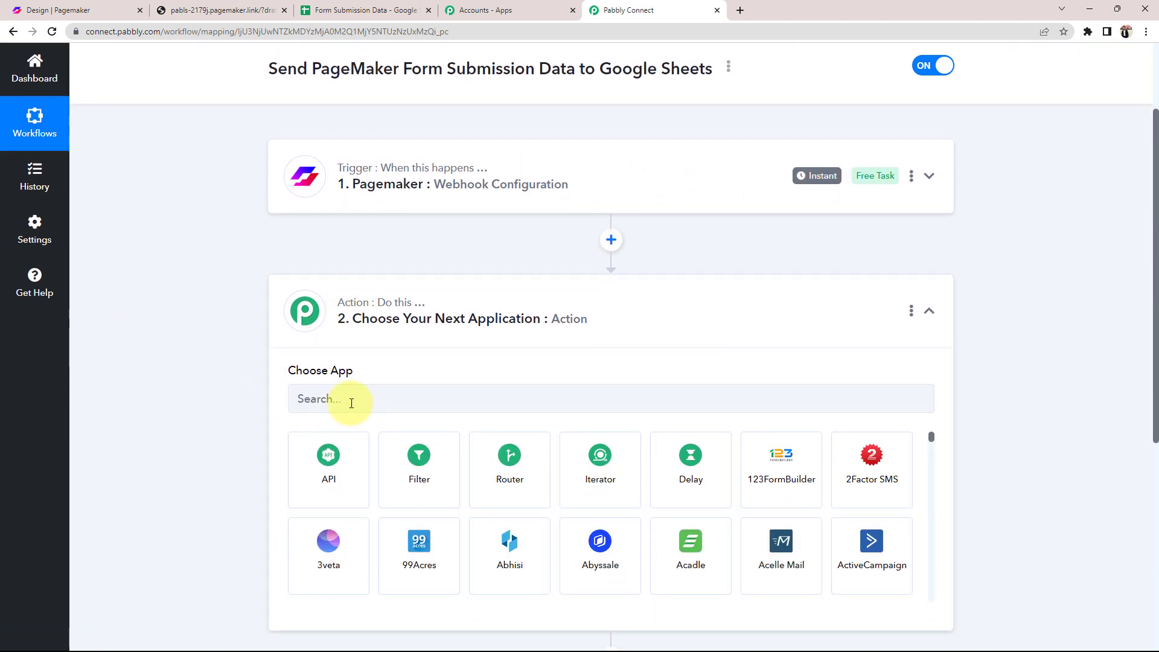
{"action": "left_click", "coordinate": [351, 404]}
{"action": "type", "text": "google"}
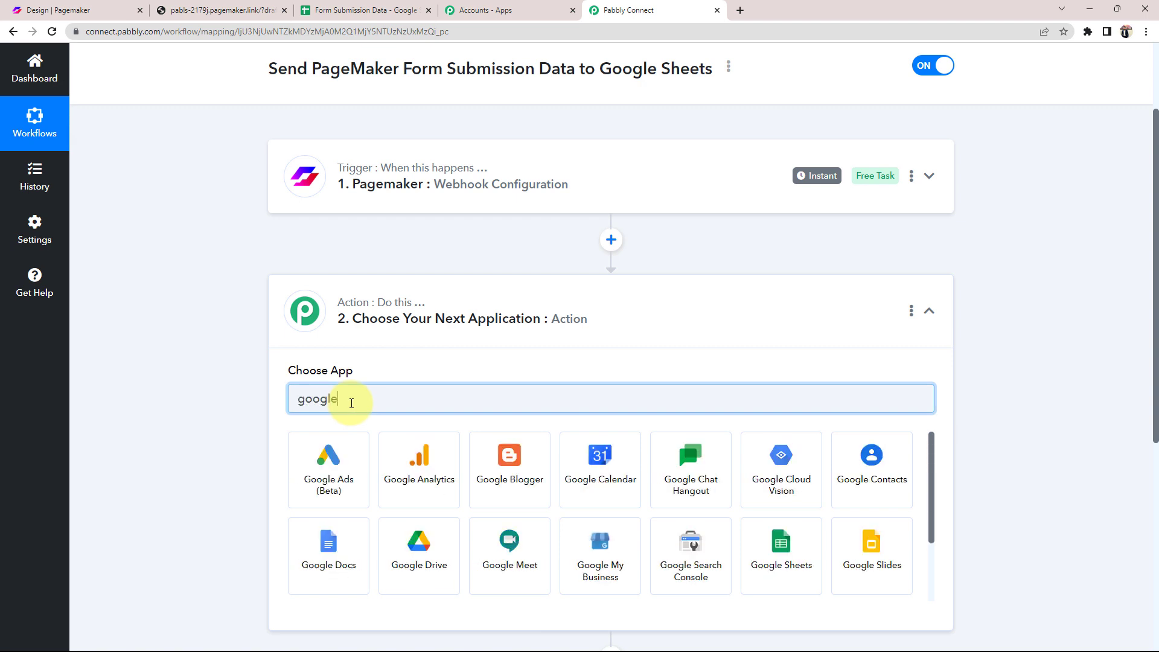
{"action": "left_click", "coordinate": [770, 547]}
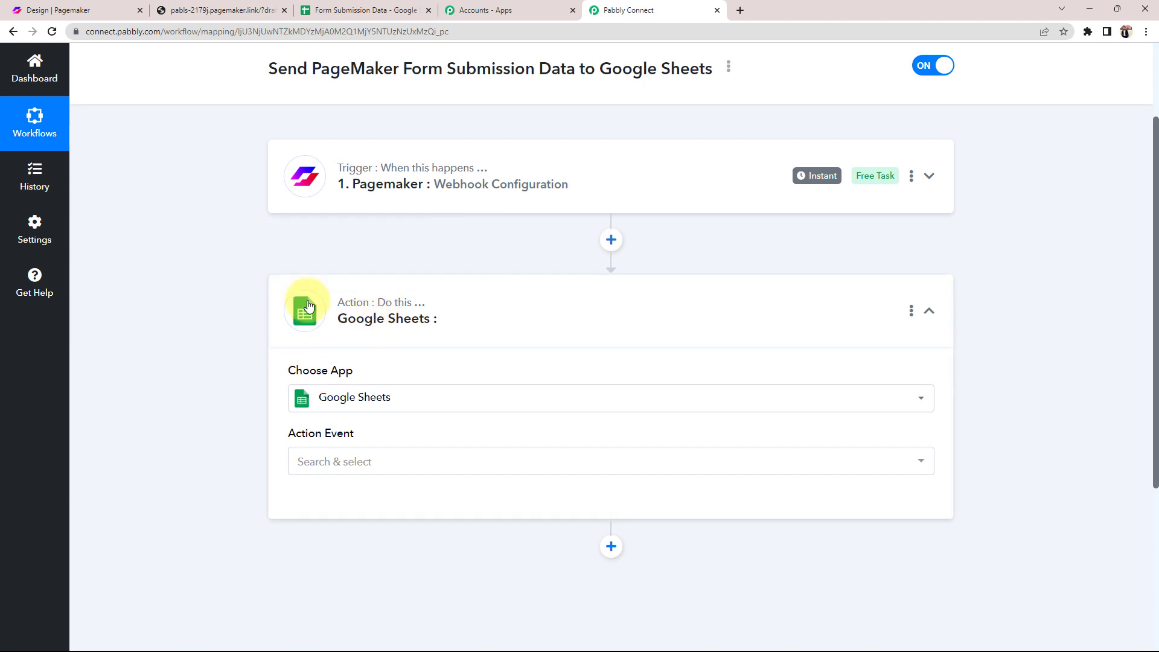
{"action": "left_click", "coordinate": [322, 465]}
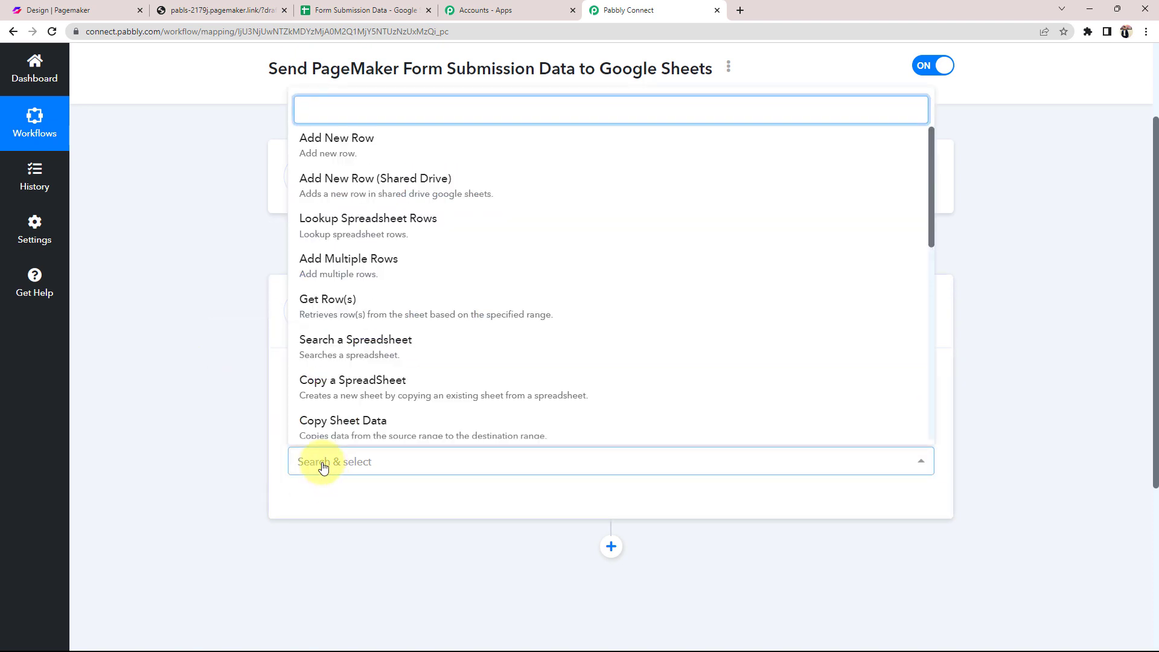
{"action": "left_click", "coordinate": [329, 148]}
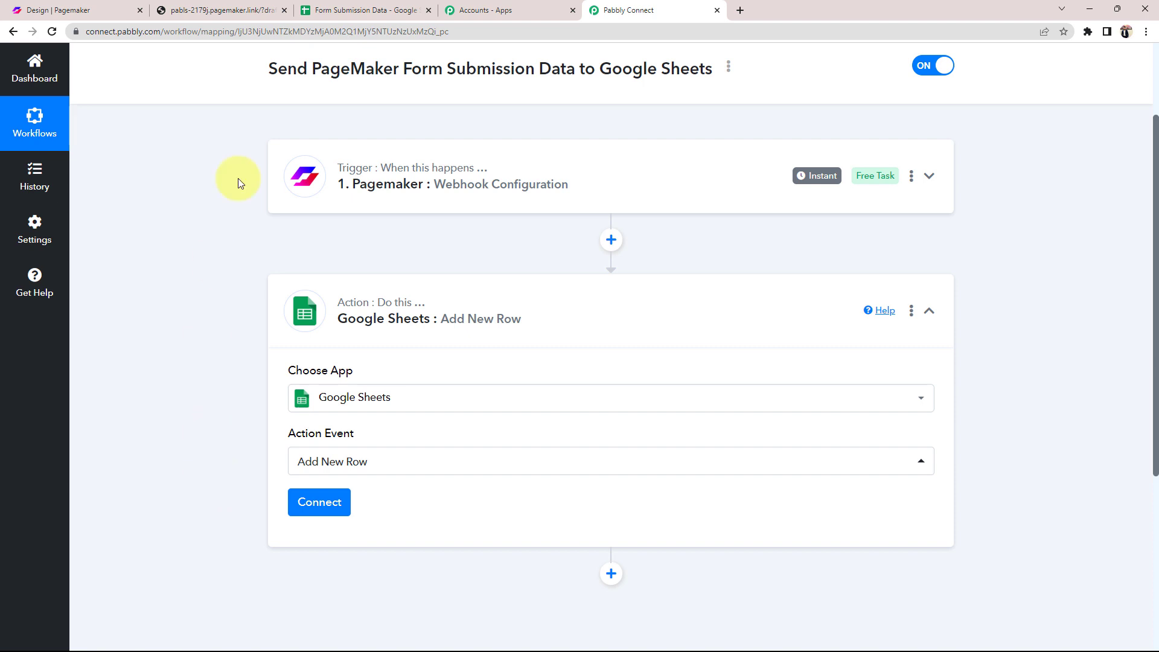
Check the target spreadsheet, then connect the action through a new Google Sheets connection, signing in with Google and allowing access.
{"action": "left_click", "coordinate": [362, 10]}
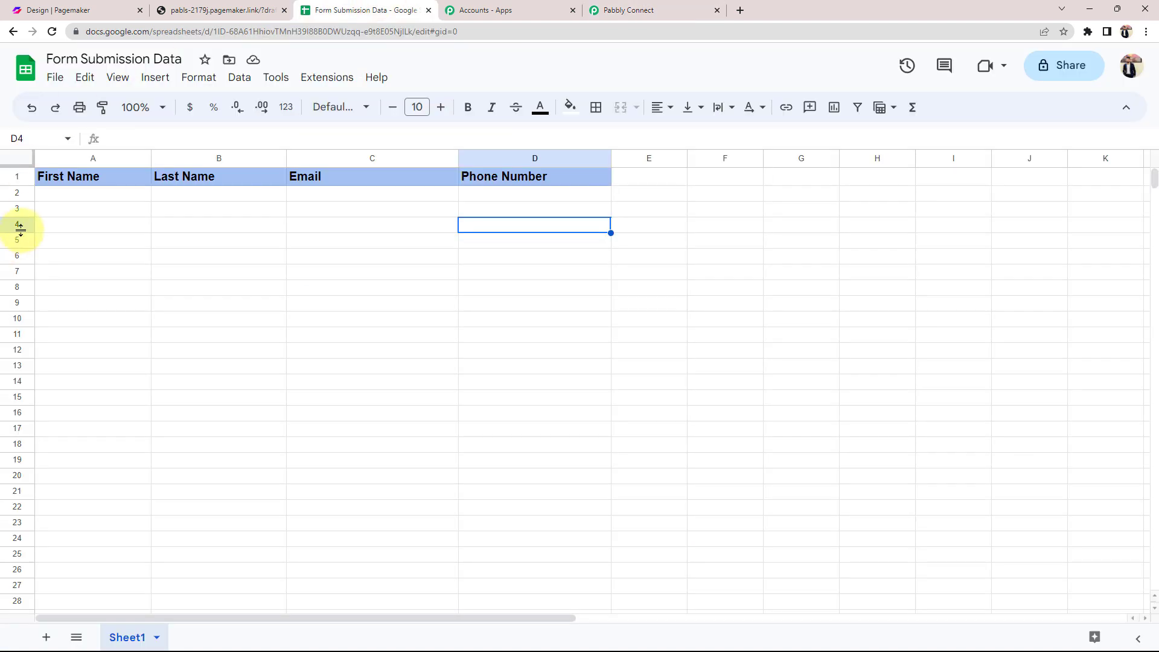
{"action": "left_click", "coordinate": [695, 10]}
{"action": "left_click", "coordinate": [323, 502]}
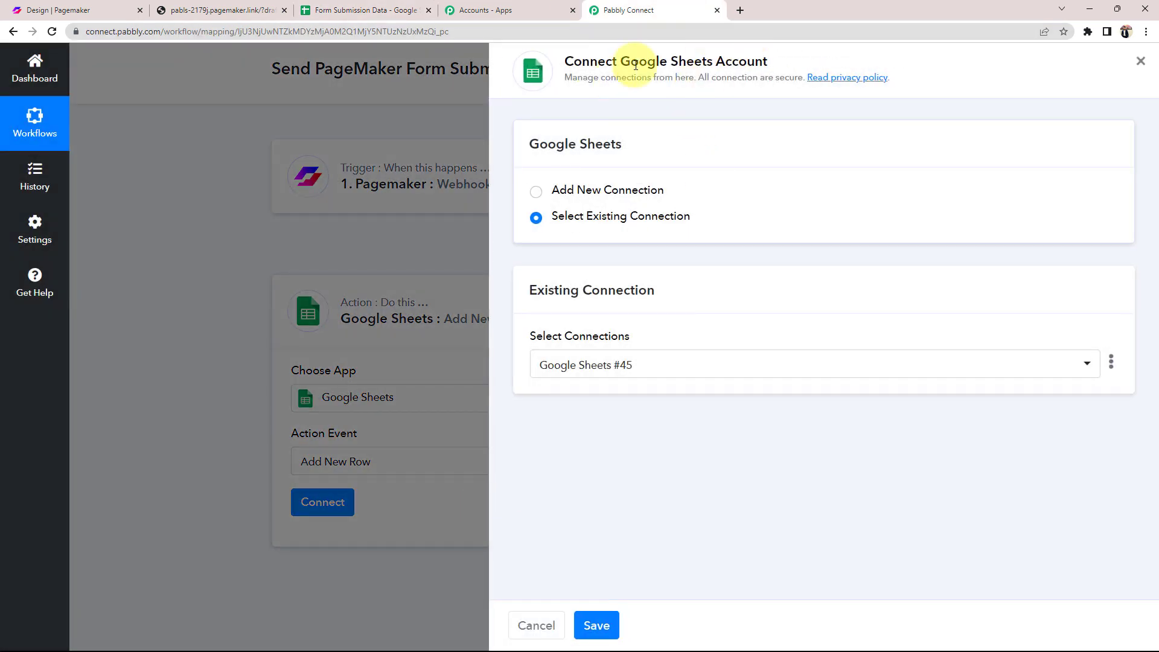
{"action": "left_click", "coordinate": [535, 192]}
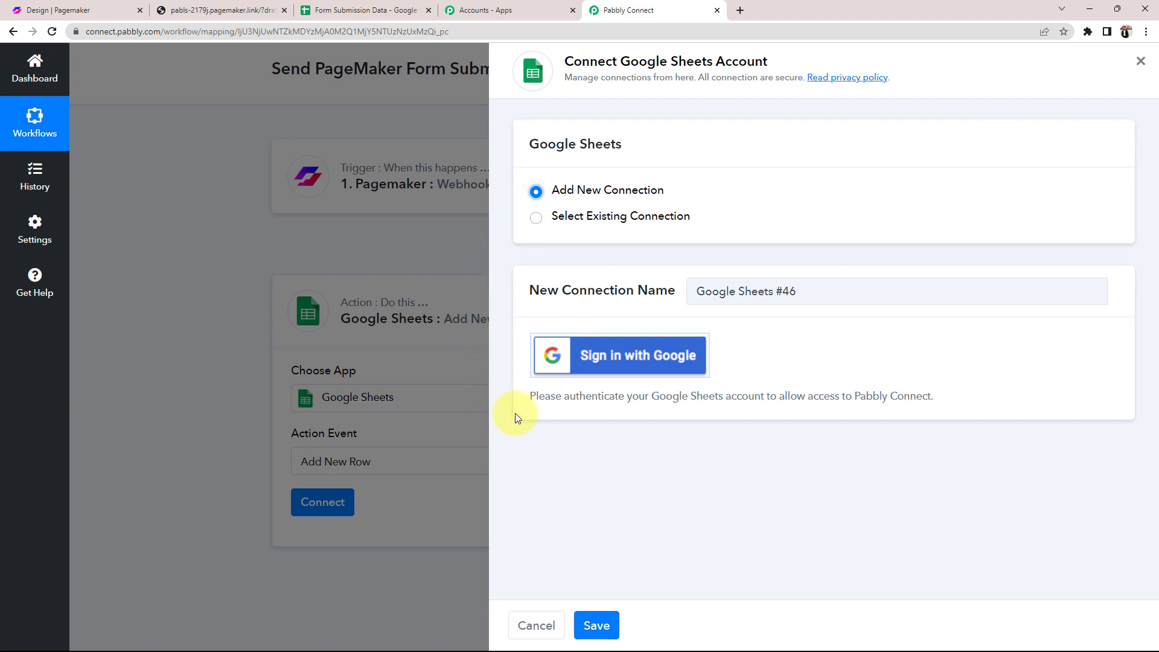
{"action": "left_click", "coordinate": [622, 355]}
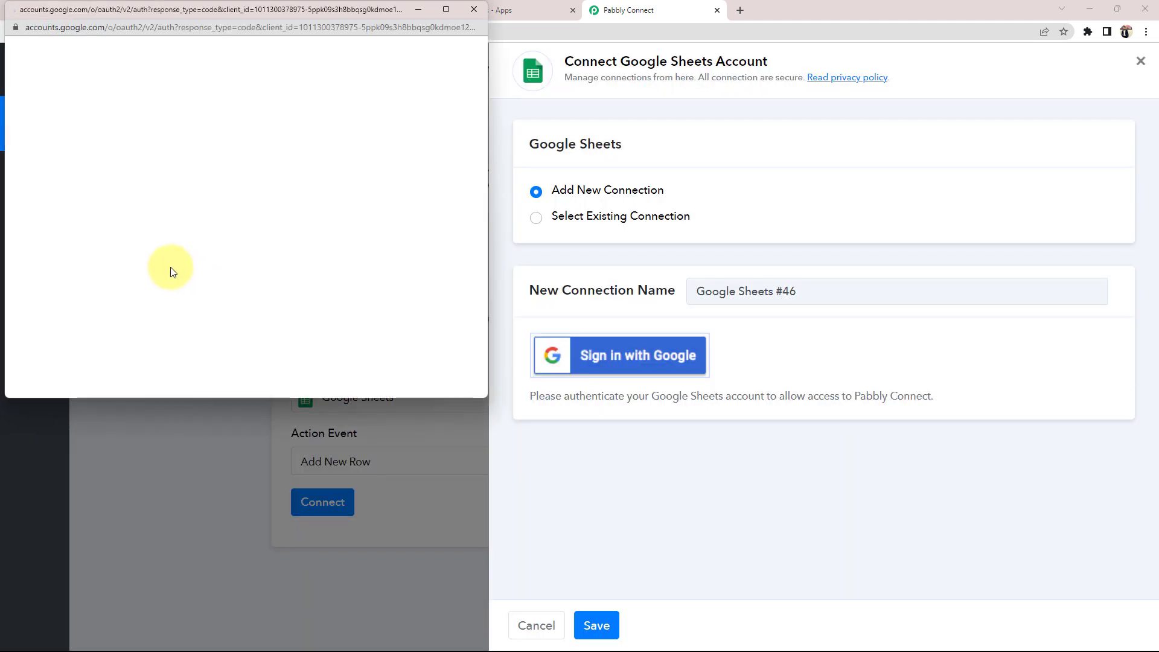
{"action": "left_click", "coordinate": [177, 241]}
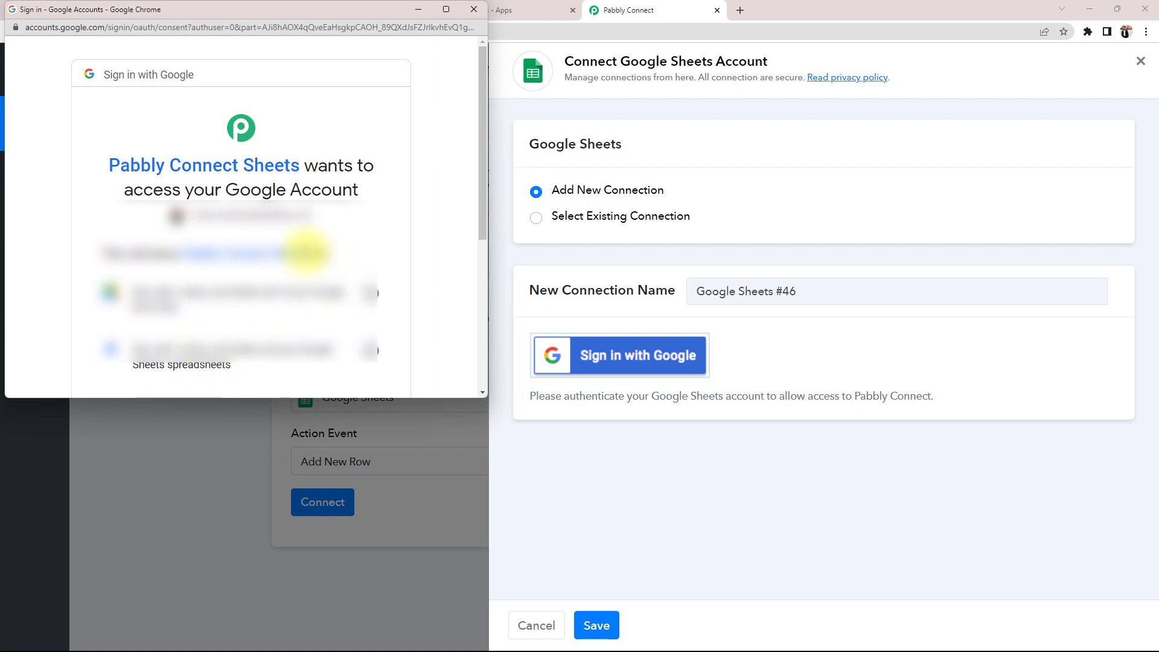
{"action": "scroll", "coordinate": [309, 254], "scroll_direction": "down", "scroll_amount": 5}
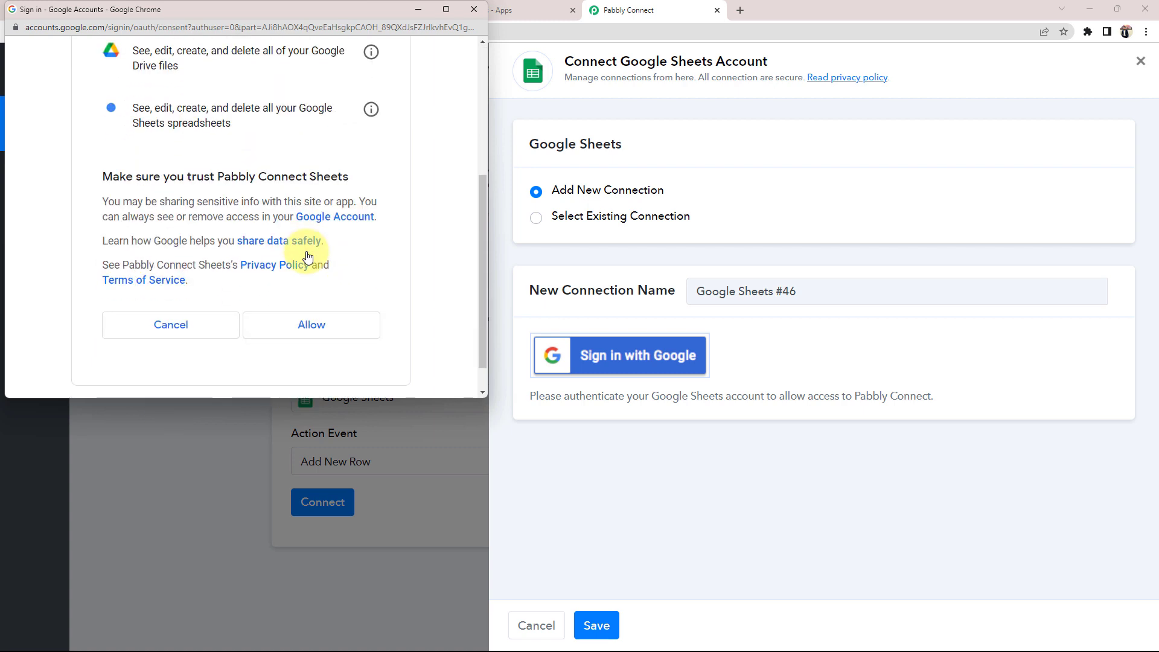
{"action": "left_click", "coordinate": [294, 326]}
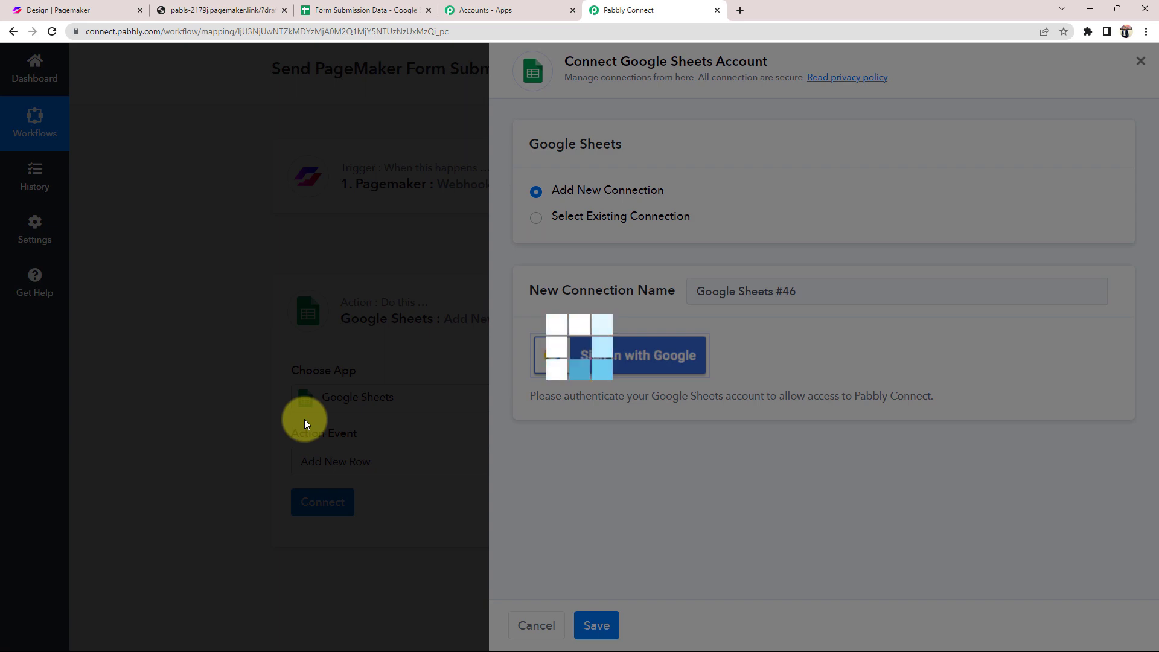
Check the target file's name in Google Sheets and set the action's spreadsheet to Form Submission Data.
{"action": "scroll", "coordinate": [264, 439], "scroll_direction": "down", "scroll_amount": 2}
{"action": "scroll", "coordinate": [263, 444], "scroll_direction": "down", "scroll_amount": 3}
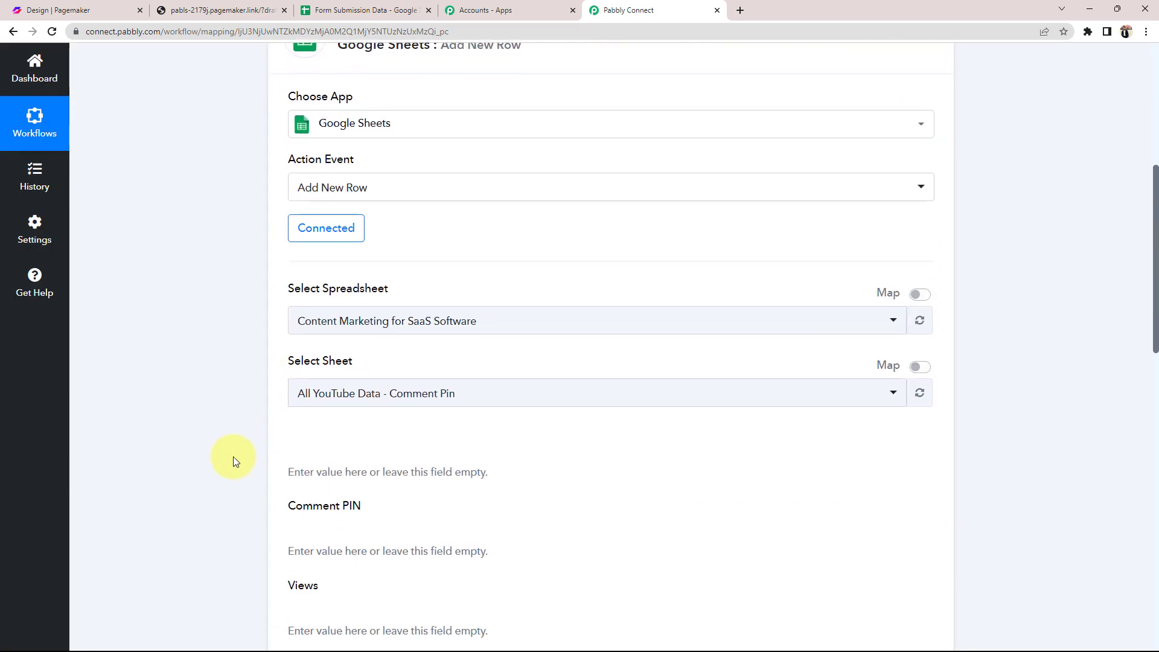
{"action": "left_click_drag", "start_coordinate": [292, 199], "coordinate": [389, 203]}
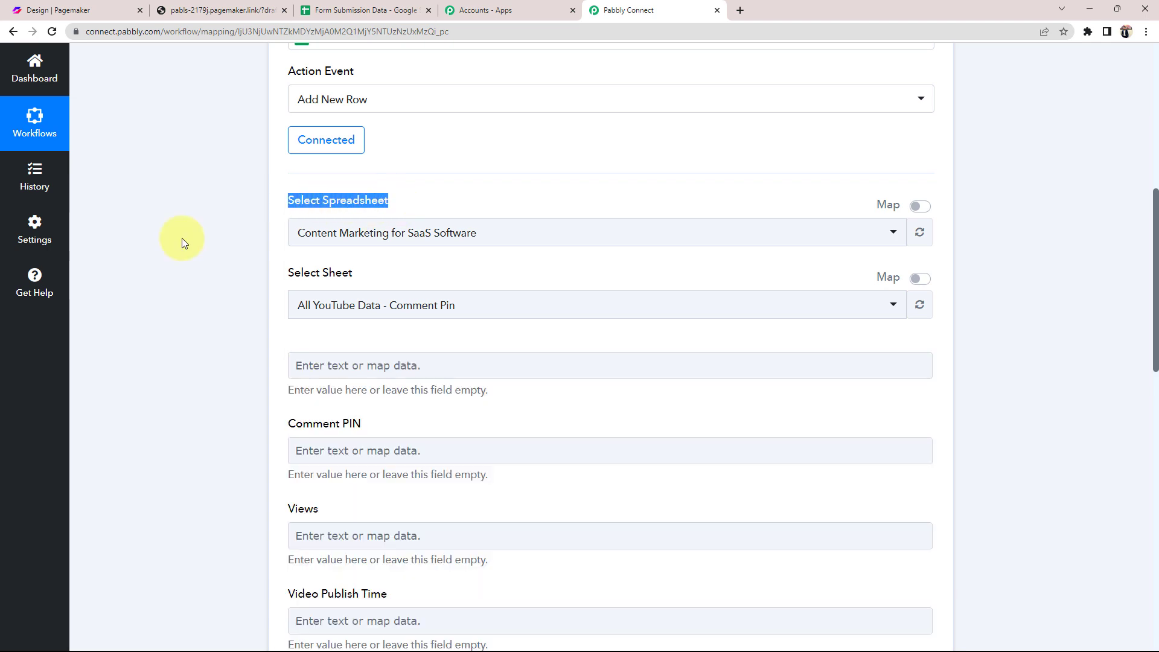
{"action": "left_click", "coordinate": [204, 263]}
{"action": "scroll", "coordinate": [157, 345], "scroll_direction": "down", "scroll_amount": 1}
{"action": "scroll", "coordinate": [157, 345], "scroll_direction": "down", "scroll_amount": 2}
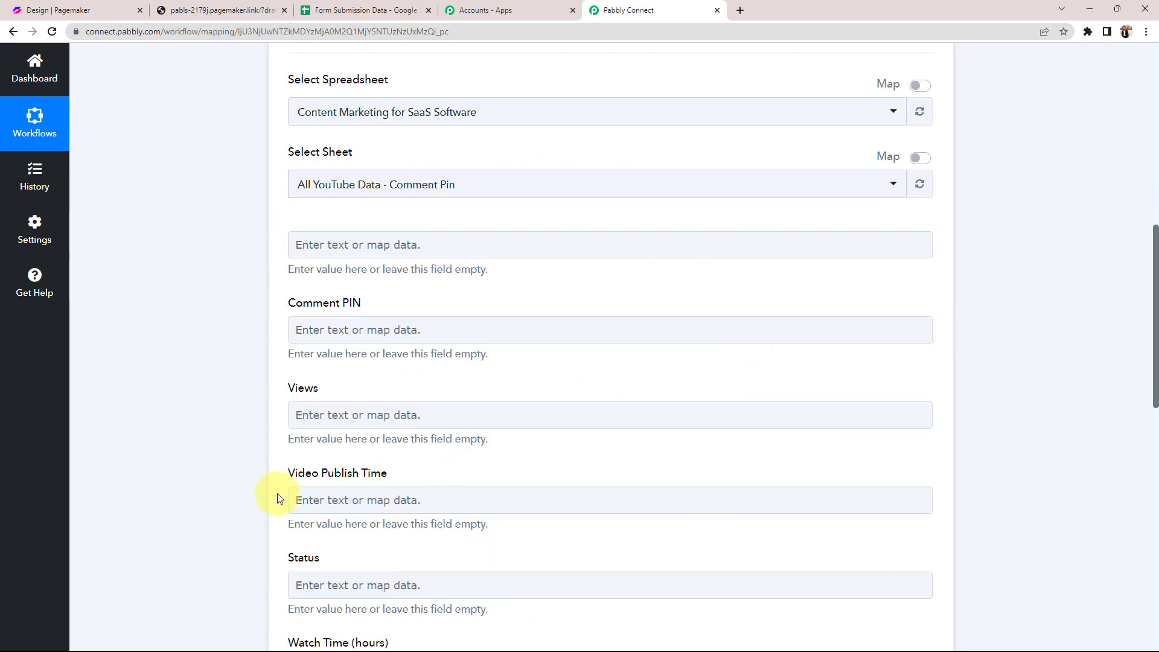
{"action": "scroll", "coordinate": [273, 304], "scroll_direction": "up", "scroll_amount": 3}
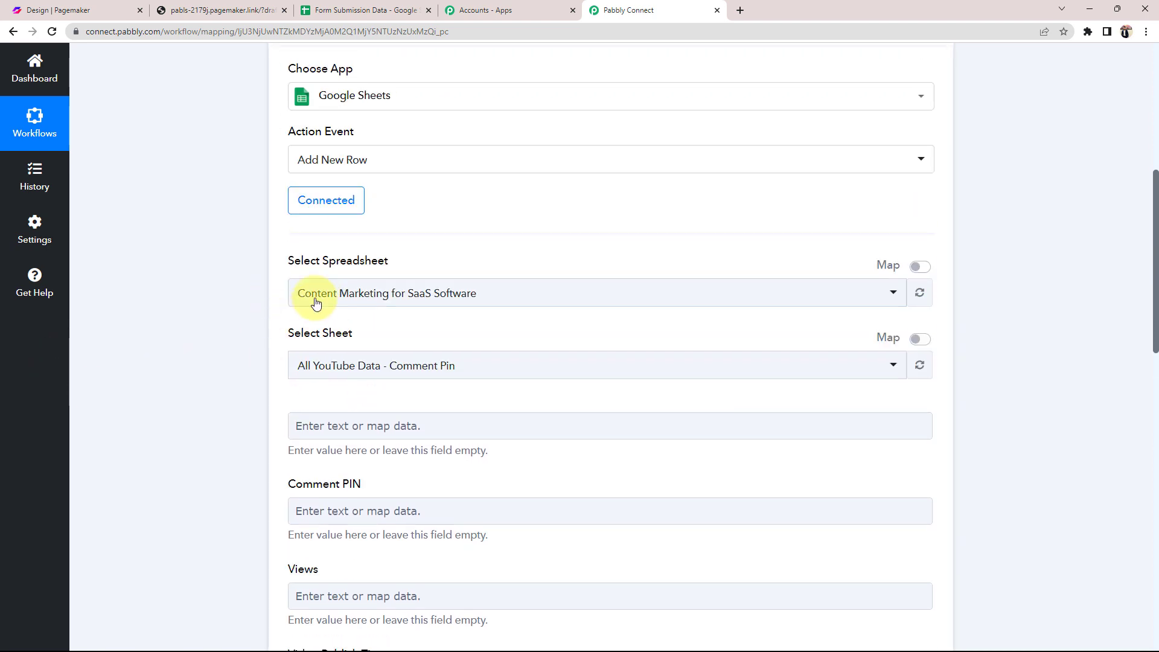
{"action": "left_click", "coordinate": [342, 299]}
{"action": "left_click", "coordinate": [377, 10]}
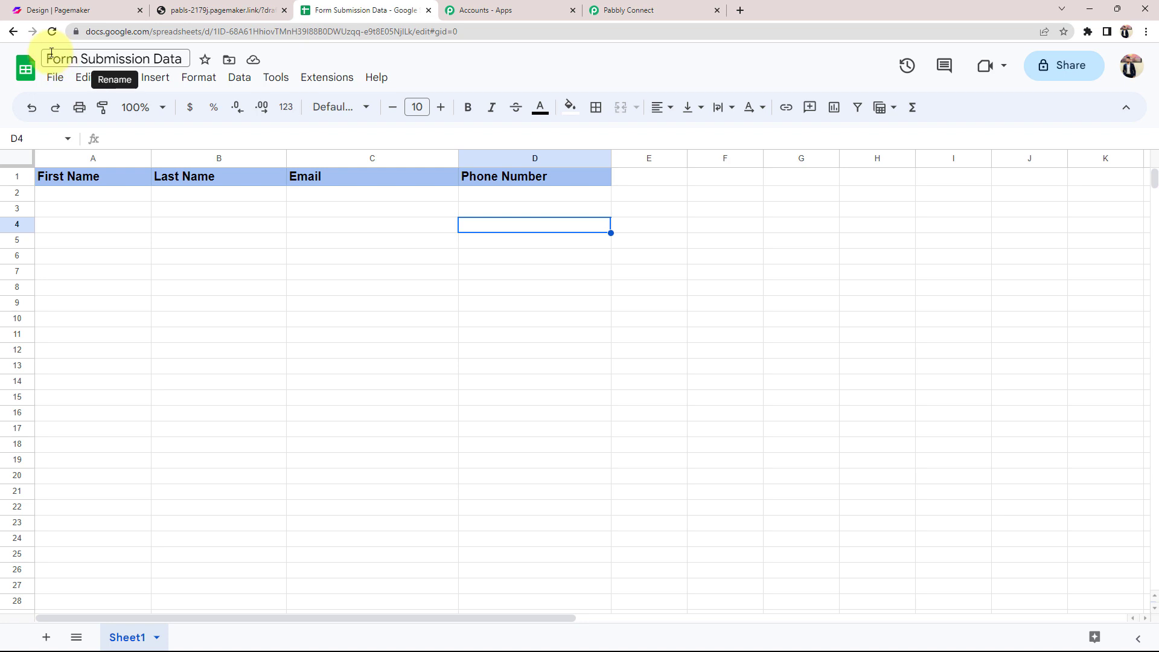
{"action": "left_click", "coordinate": [85, 57]}
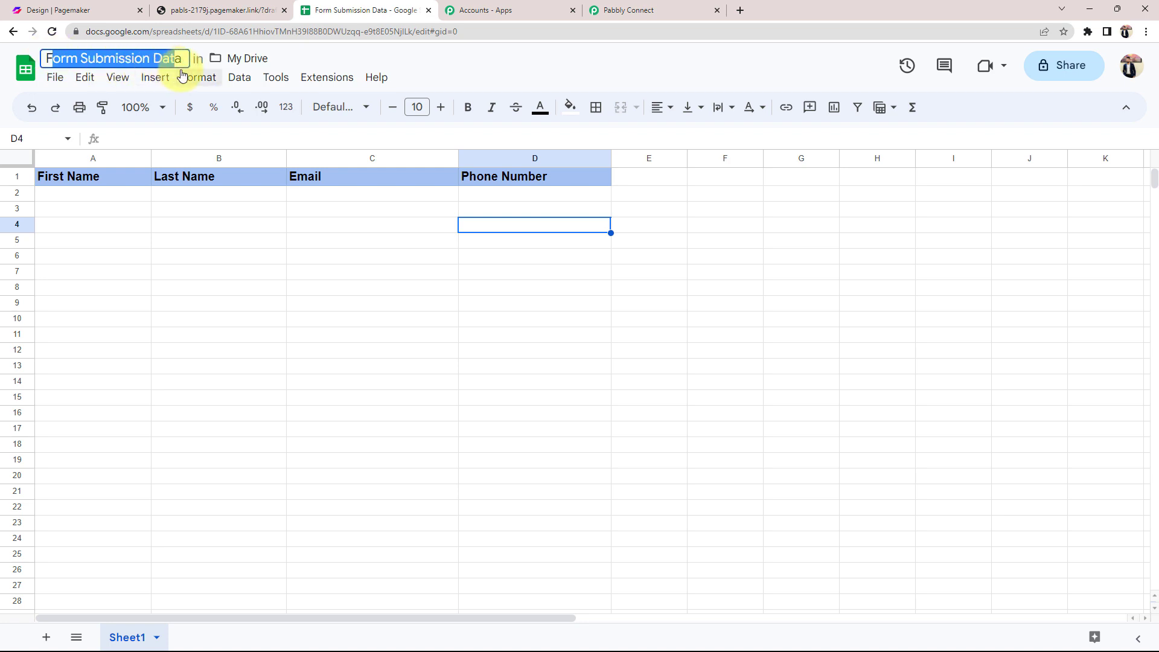
{"action": "left_click", "coordinate": [211, 266]}
{"action": "left_click", "coordinate": [622, 10]}
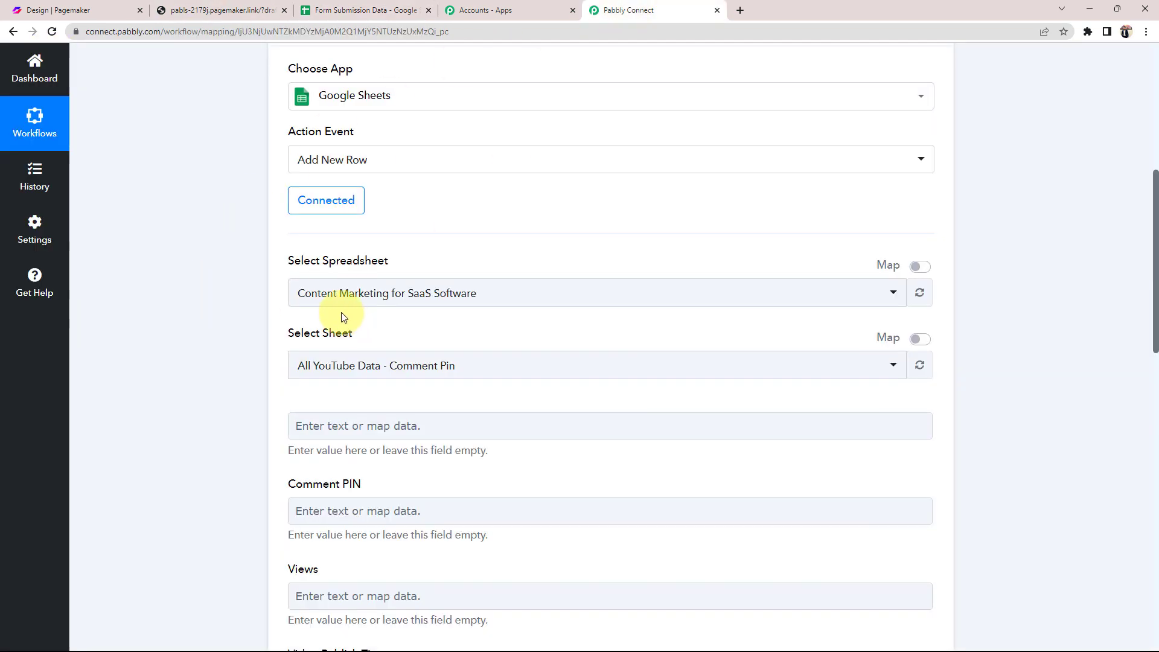
{"action": "left_click", "coordinate": [293, 298]}
{"action": "left_click", "coordinate": [346, 384]}
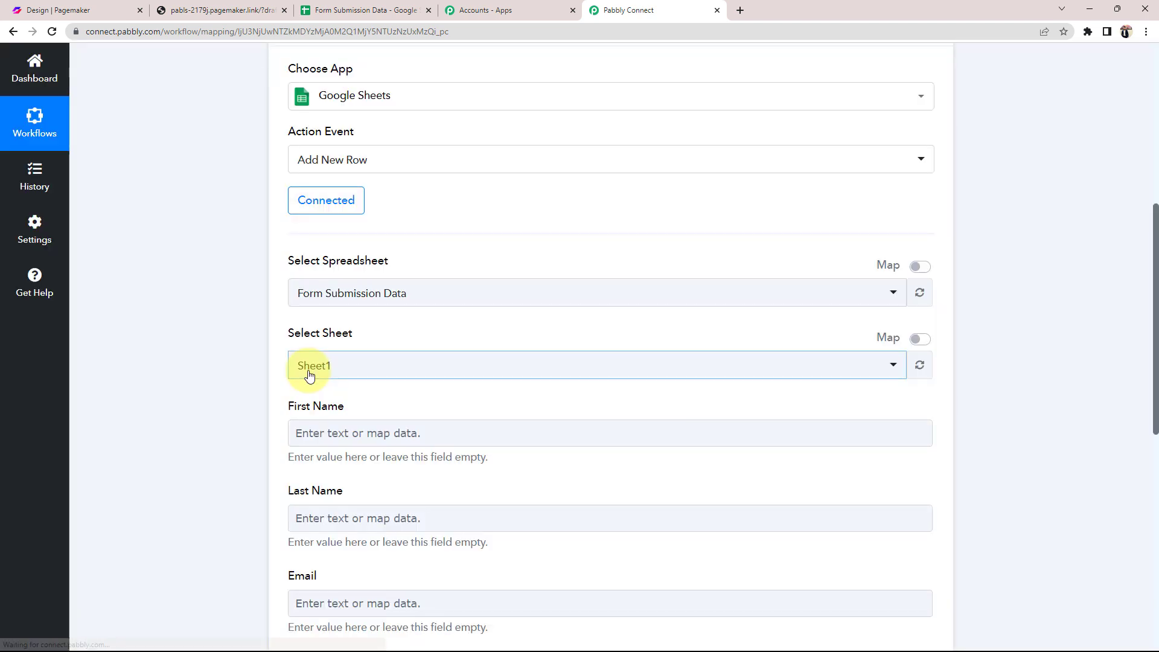
Set the action's sheet to Sheet1 and check it against the sheet name in the spreadsheet.
{"action": "left_click", "coordinate": [309, 366]}
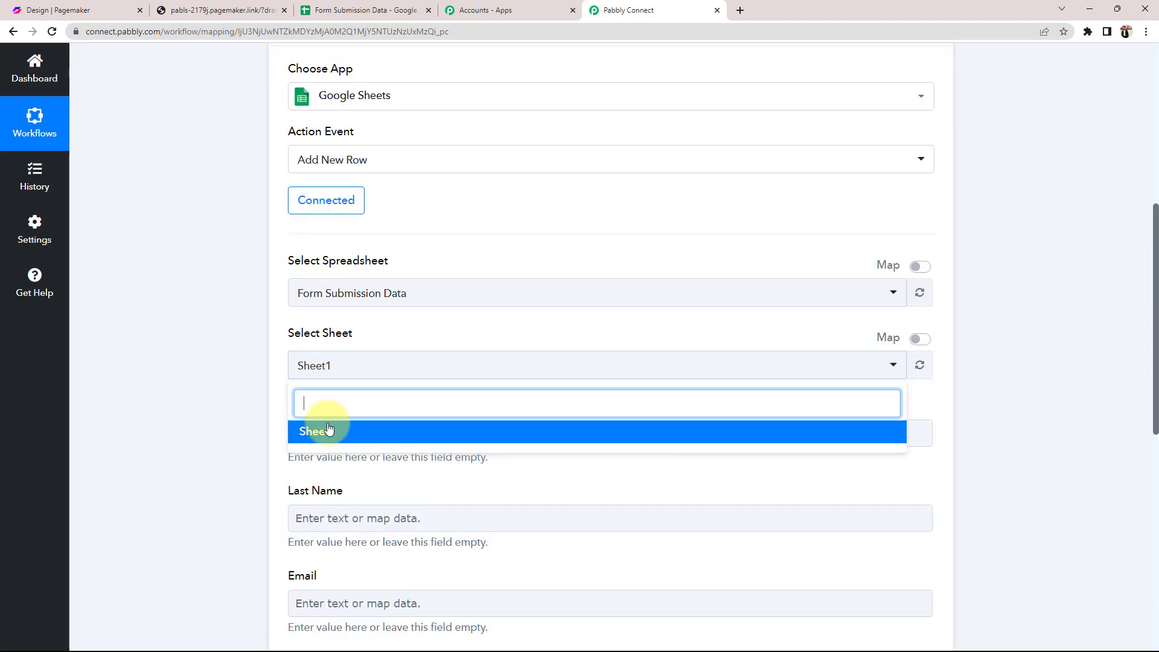
{"action": "left_click", "coordinate": [329, 430]}
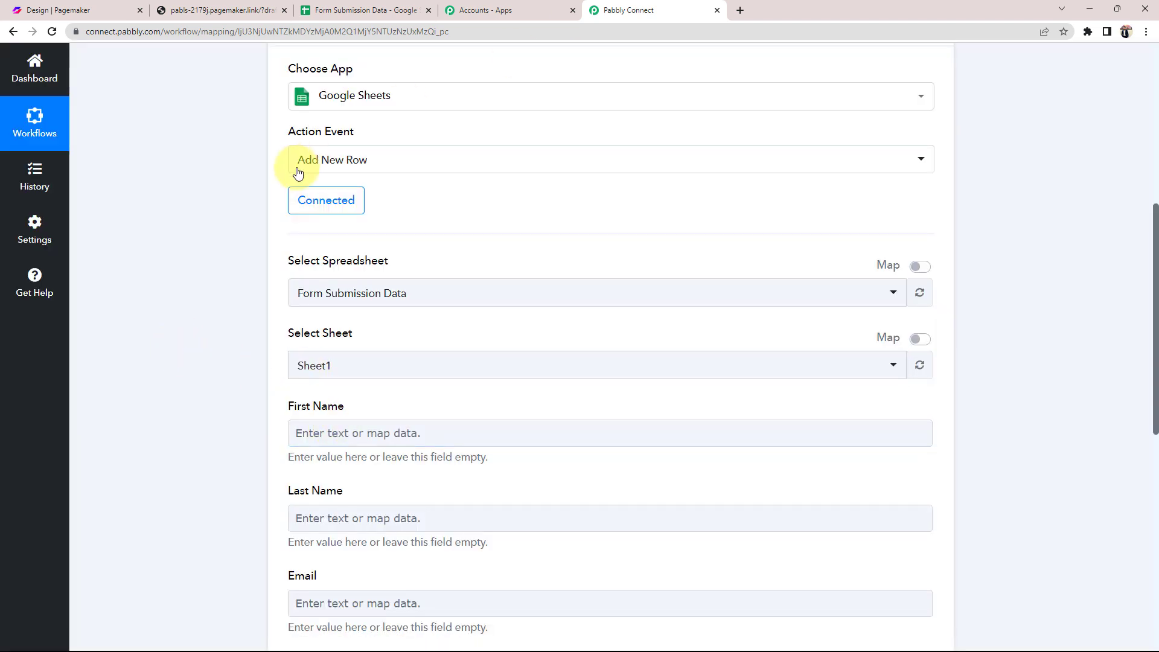
{"action": "left_click", "coordinate": [362, 10]}
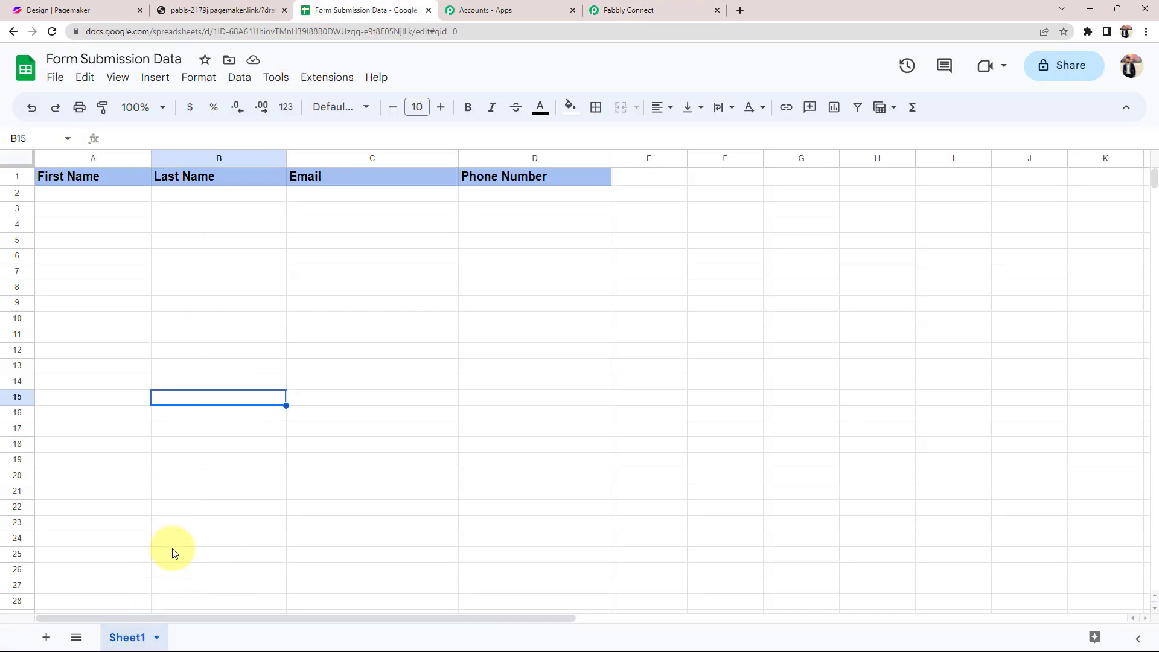
{"action": "left_click", "coordinate": [685, 7]}
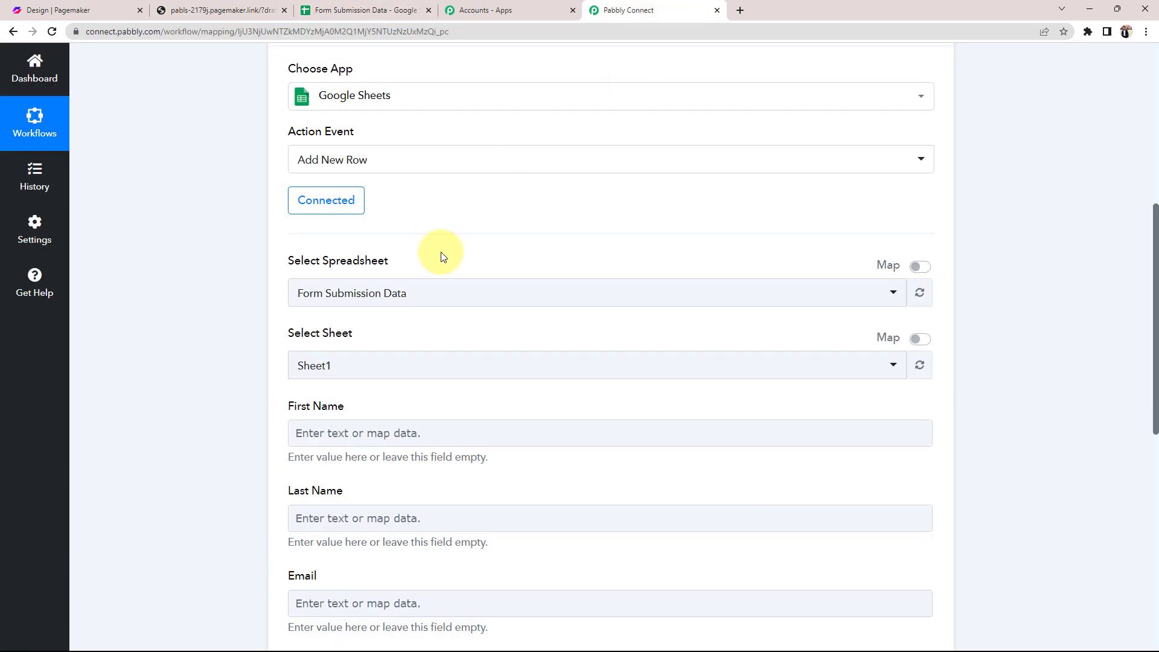
Compare the action's First Name, Last Name, Email and Phone Number fields with the column headings in the spreadsheet.
{"action": "scroll", "coordinate": [137, 398], "scroll_direction": "down", "scroll_amount": 3}
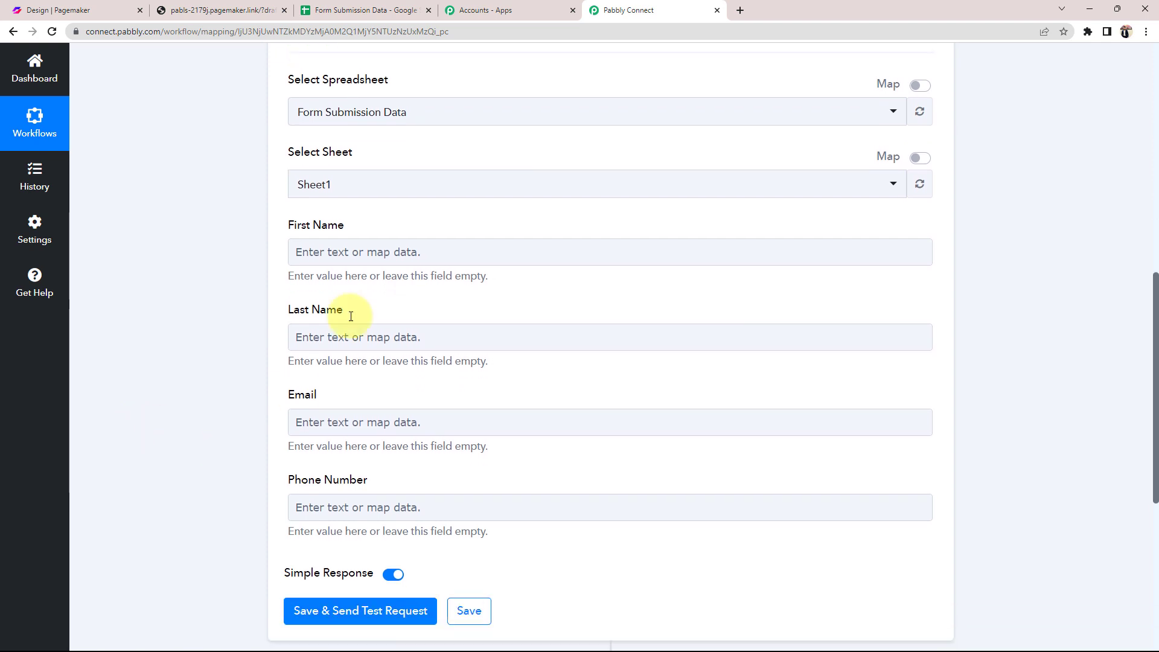
{"action": "left_click_drag", "start_coordinate": [300, 81], "coordinate": [420, 81]}
{"action": "left_click", "coordinate": [208, 199]}
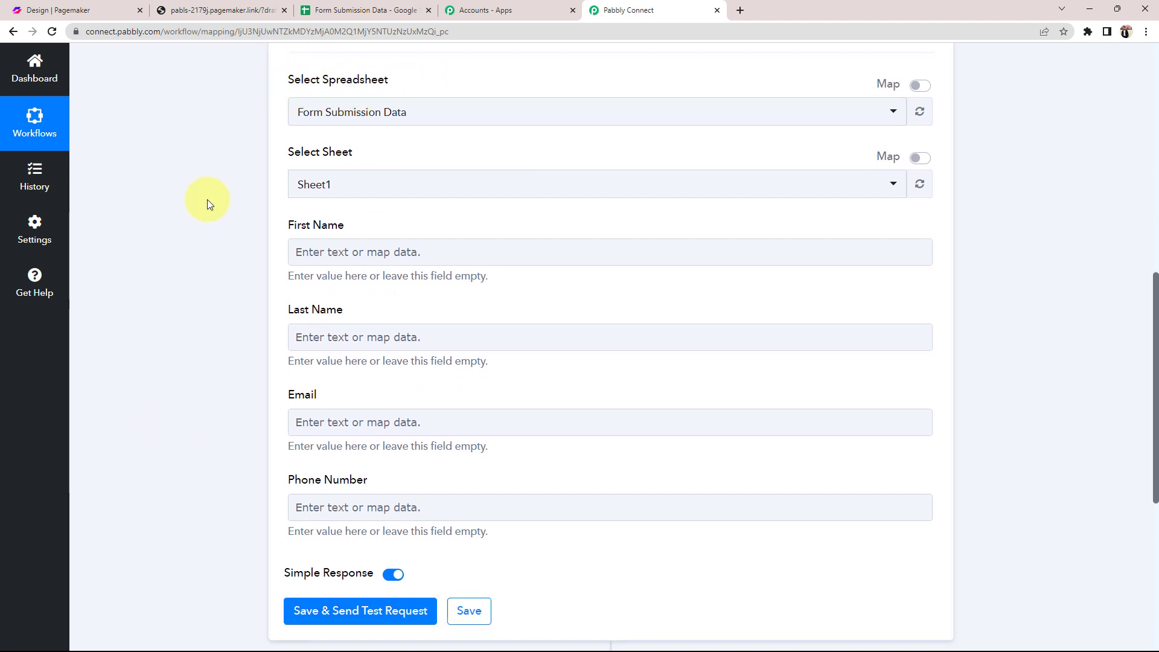
{"action": "triple_click", "coordinate": [304, 230]}
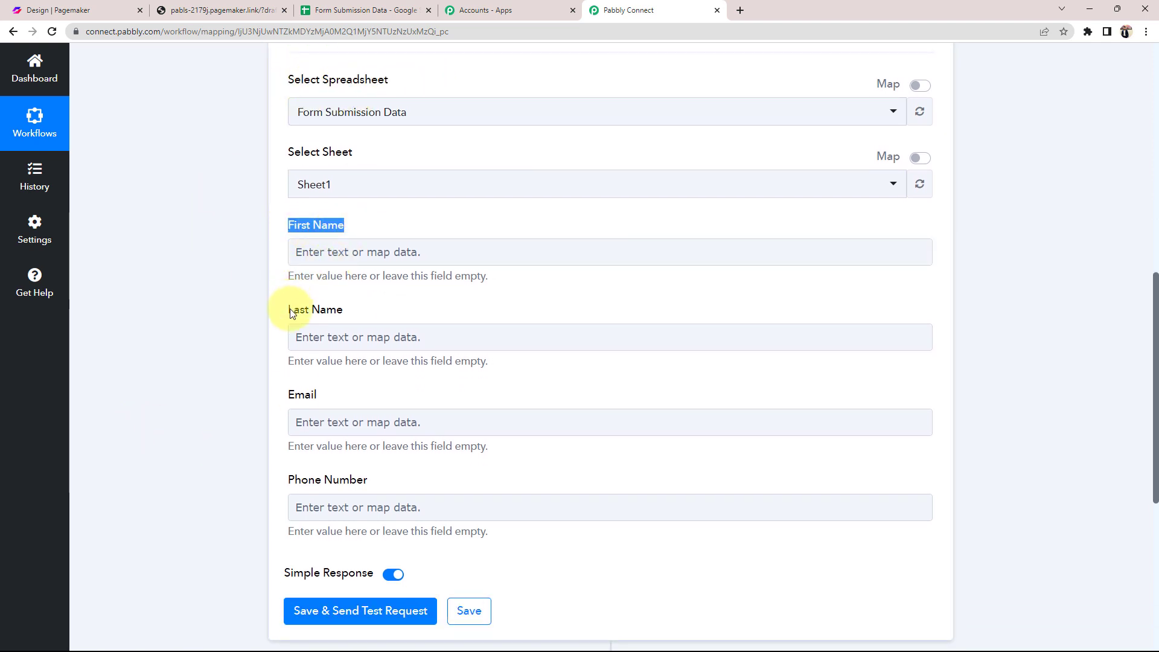
{"action": "left_click", "coordinate": [423, 5]}
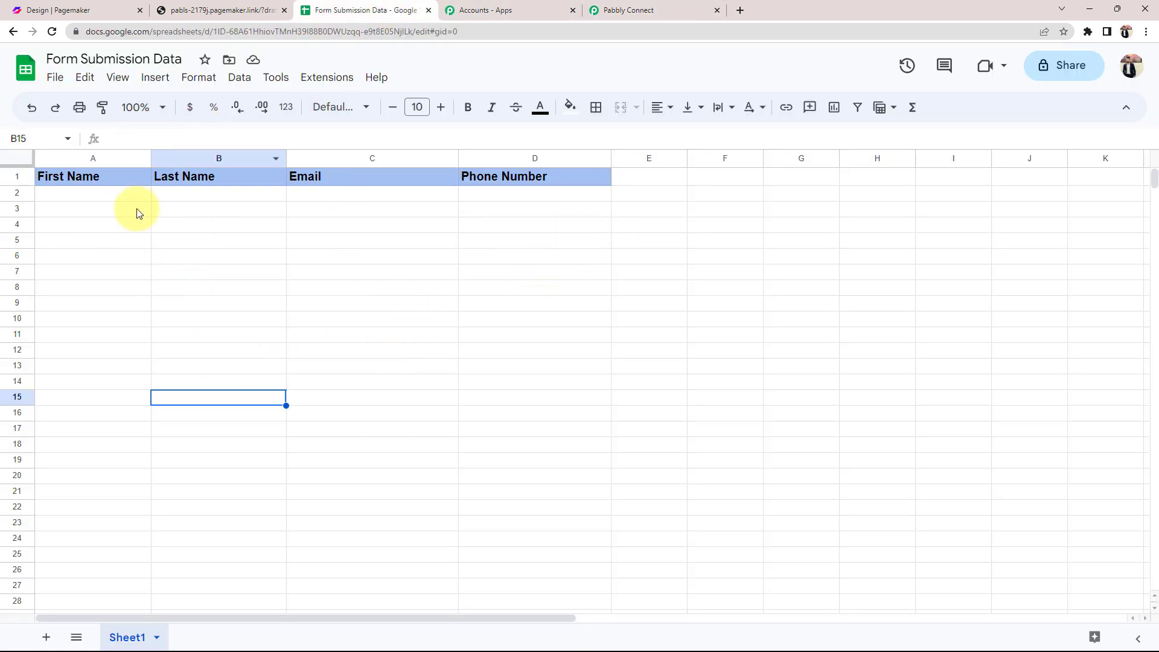
{"action": "left_click", "coordinate": [624, 5]}
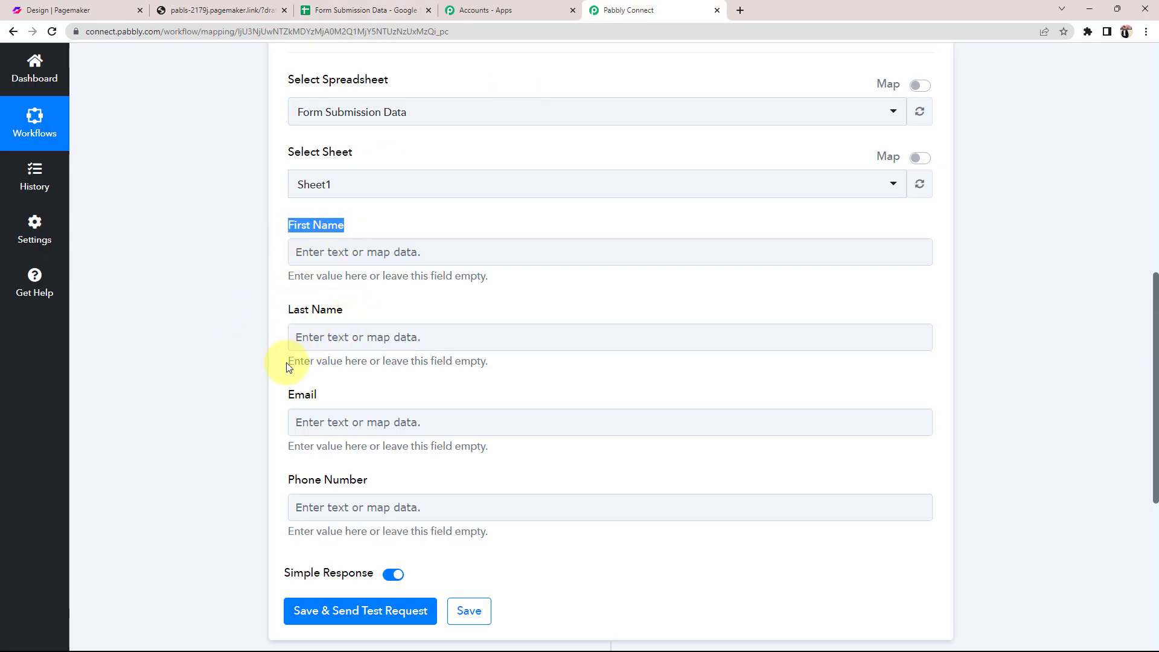
{"action": "left_click", "coordinate": [168, 414]}
Expand the Pagemaker trigger and locate the received first name value that belongs in the action's First Name field.
{"action": "left_click", "coordinate": [316, 252]}
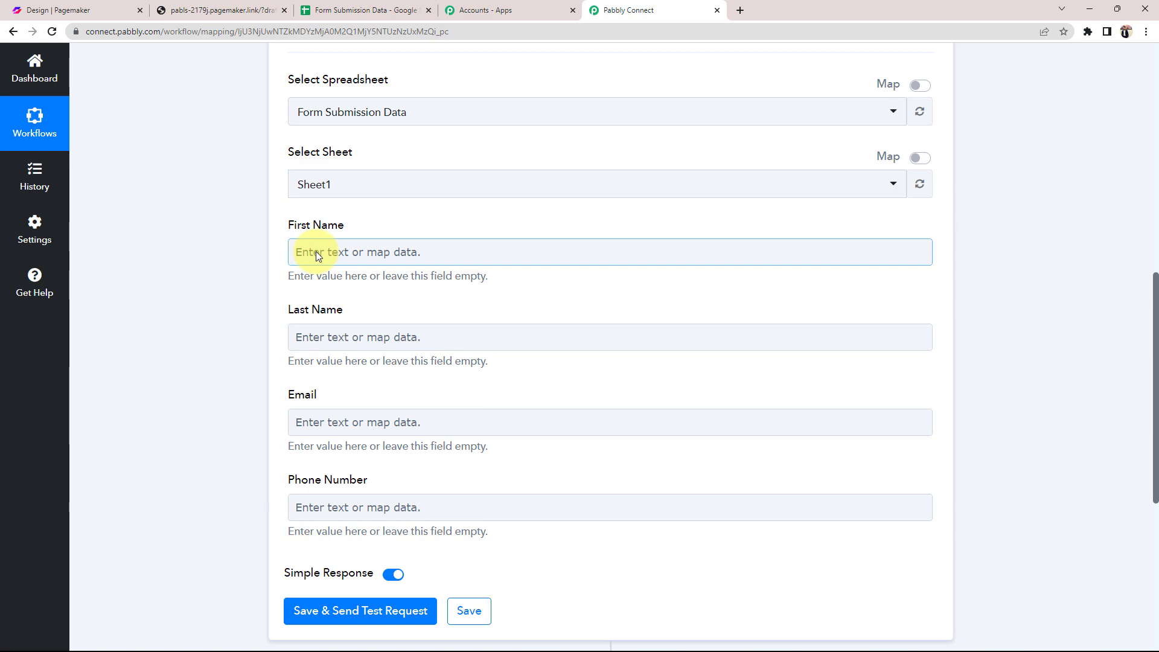
{"action": "scroll", "coordinate": [317, 251], "scroll_direction": "up", "scroll_amount": 8}
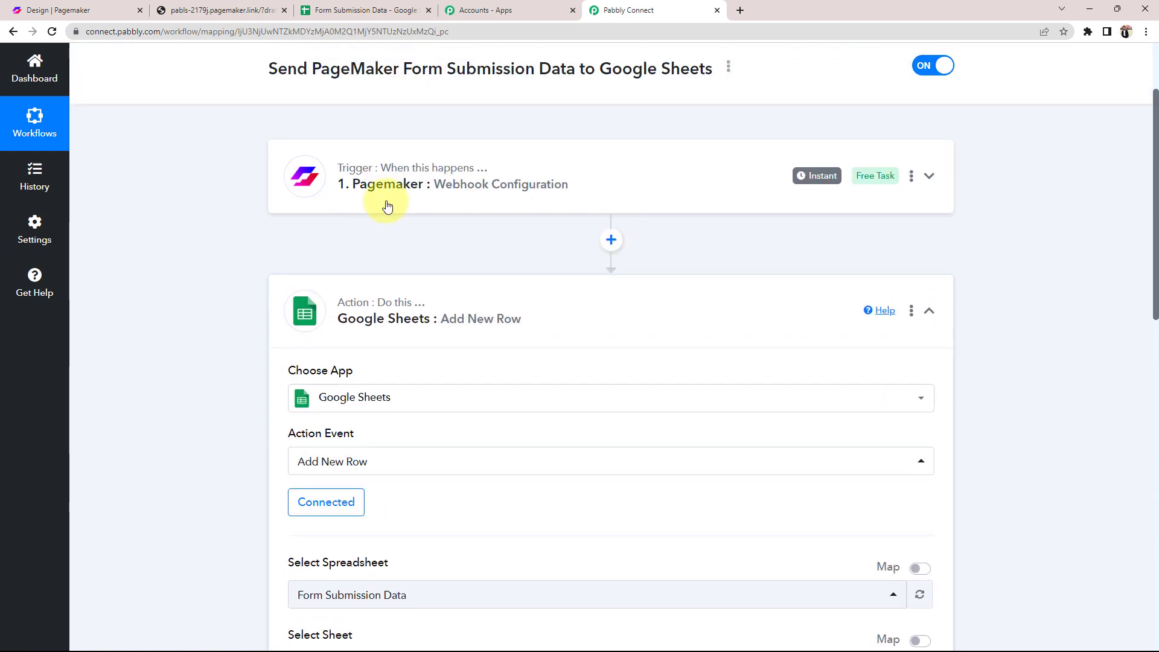
{"action": "left_click", "coordinate": [387, 207]}
{"action": "scroll", "coordinate": [230, 345], "scroll_direction": "down", "scroll_amount": 9}
{"action": "left_click", "coordinate": [634, 416]}
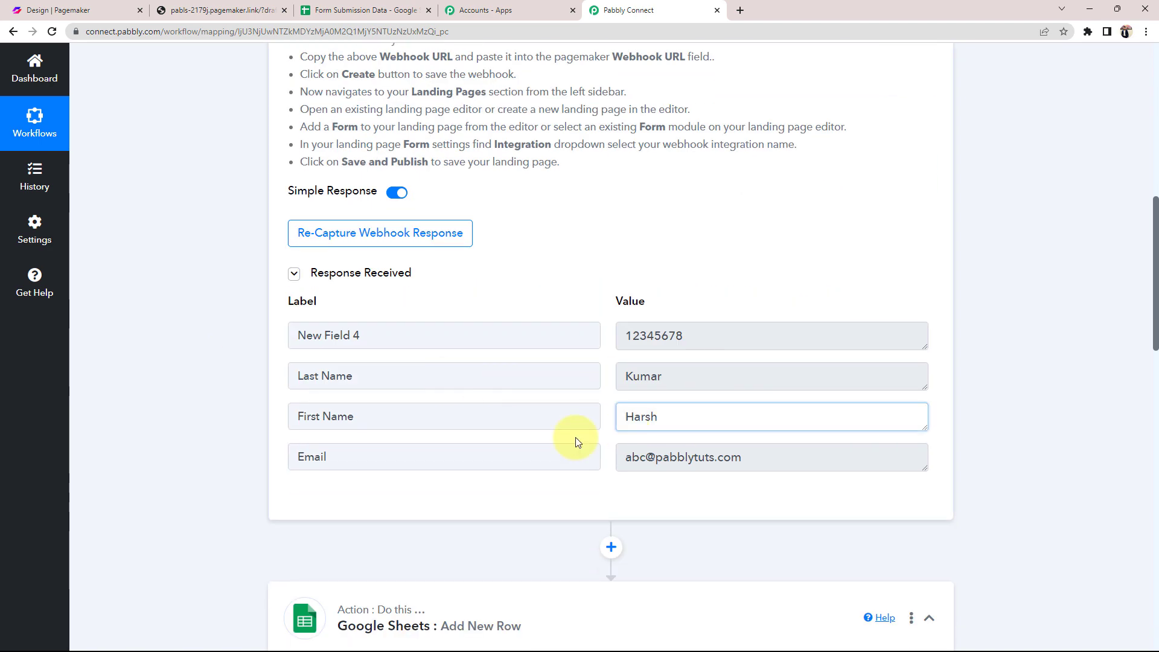
Map the First Name value from the Pagemaker trigger into the Google Sheets action's First Name field.
{"action": "left_click_drag", "start_coordinate": [671, 417], "coordinate": [575, 437]}
{"action": "left_click_drag", "start_coordinate": [686, 380], "coordinate": [555, 390]}
{"action": "scroll", "coordinate": [279, 447], "scroll_direction": "down", "scroll_amount": 12}
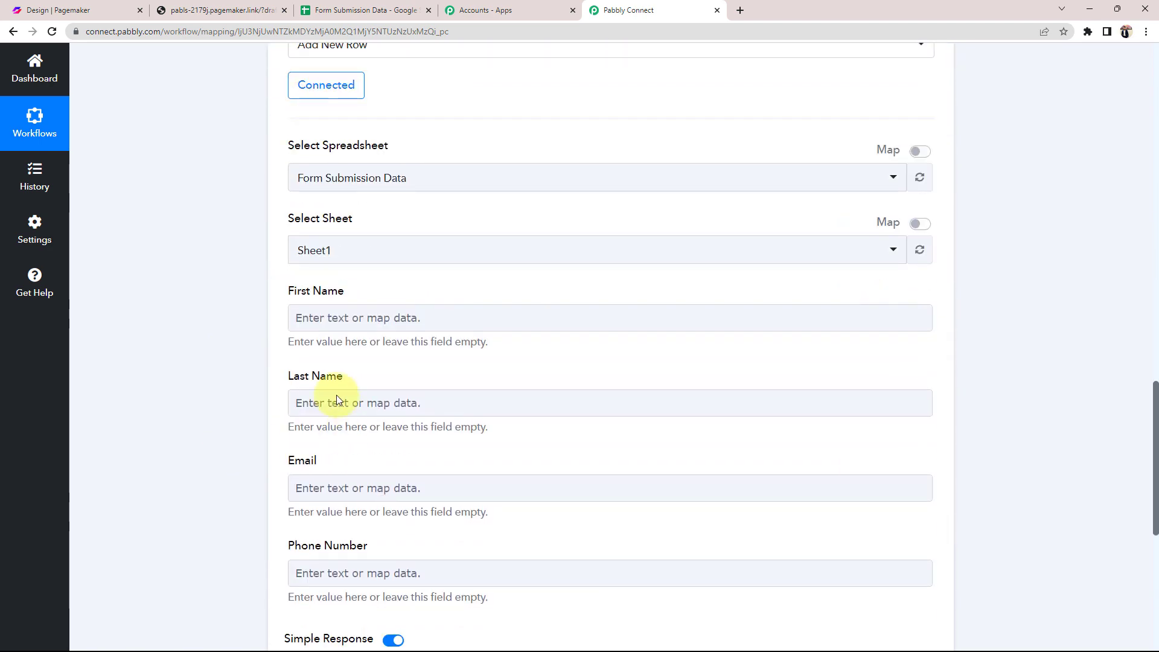
{"action": "scroll", "coordinate": [336, 399], "scroll_direction": "down", "scroll_amount": 1}
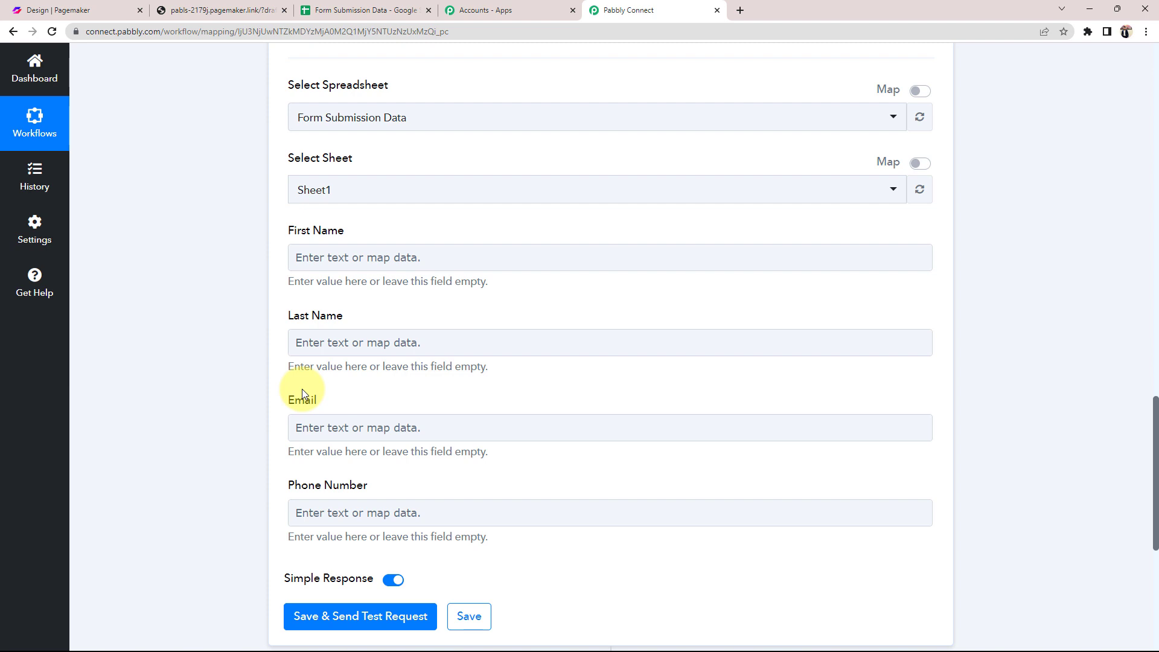
{"action": "left_click", "coordinate": [324, 260]}
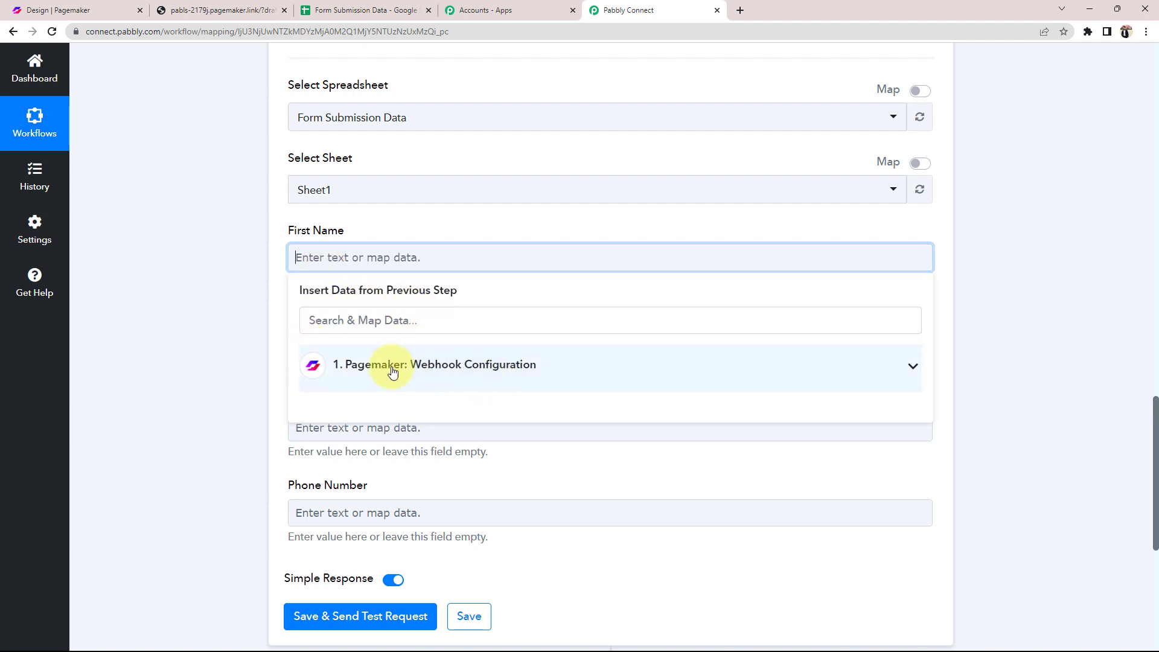
{"action": "left_click", "coordinate": [909, 369]}
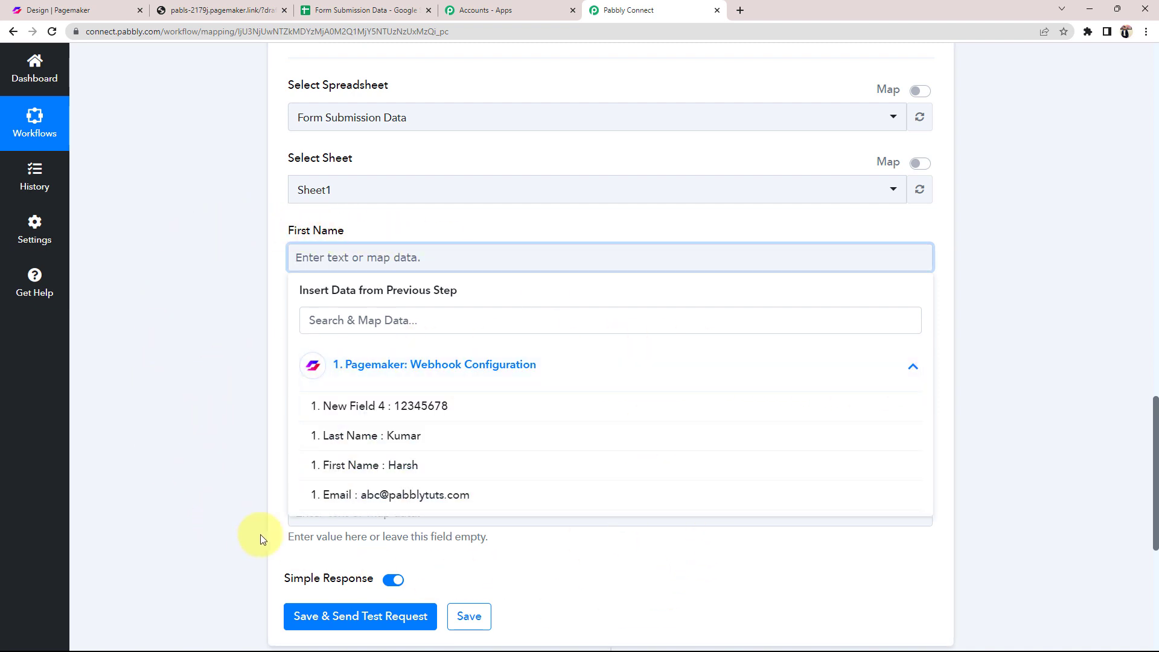
{"action": "left_click", "coordinate": [376, 471]}
{"action": "left_click", "coordinate": [199, 326]}
Map the Last Name value from the Pagemaker trigger into the action's Last Name field.
{"action": "left_click", "coordinate": [315, 350]}
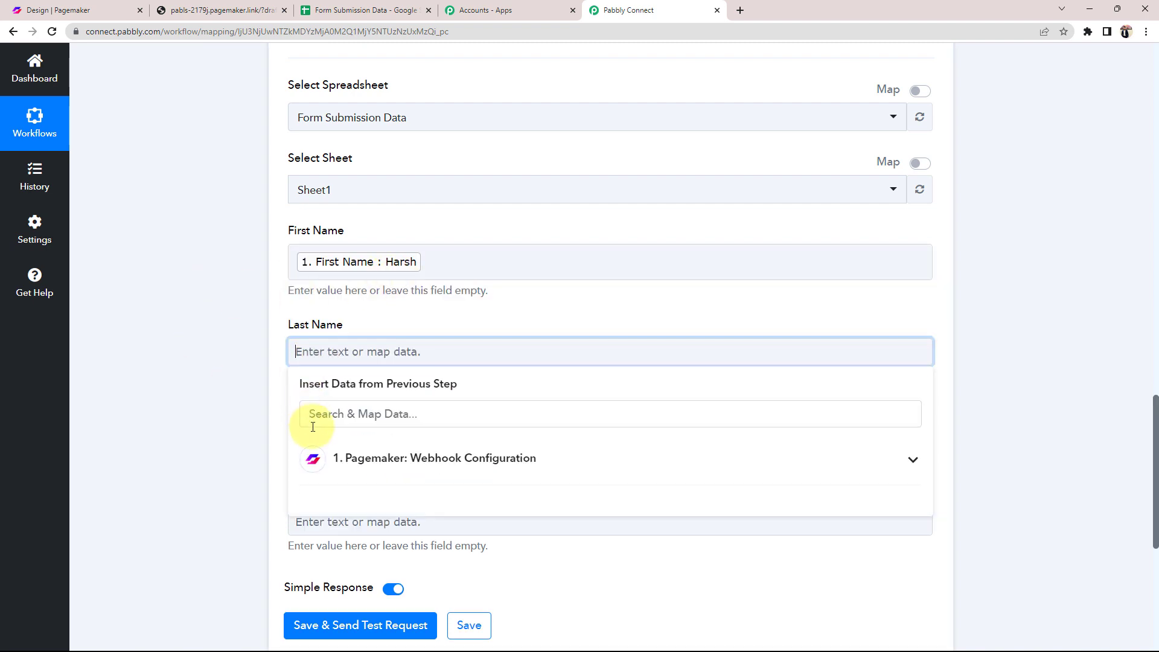
{"action": "left_click", "coordinate": [310, 460]}
{"action": "left_click", "coordinate": [331, 530]}
{"action": "left_click", "coordinate": [185, 475]}
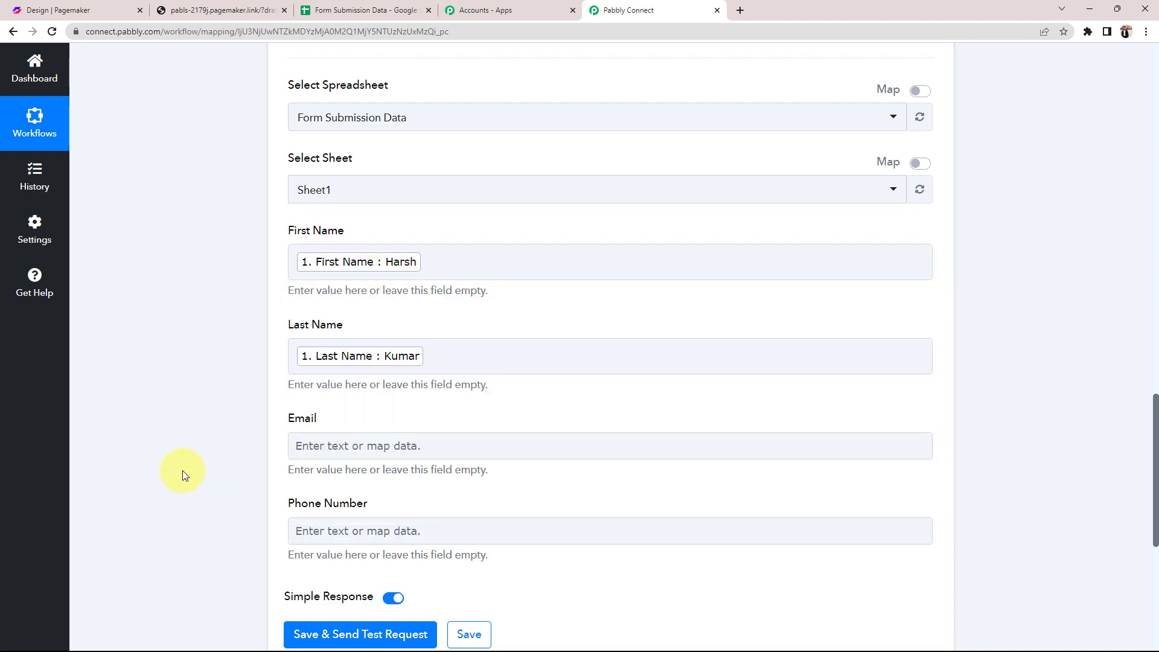
Map the Email value from the Pagemaker trigger into the action's Email field.
{"action": "scroll", "coordinate": [185, 475], "scroll_direction": "down", "scroll_amount": 2}
{"action": "left_click", "coordinate": [329, 329]}
{"action": "left_click", "coordinate": [347, 431]}
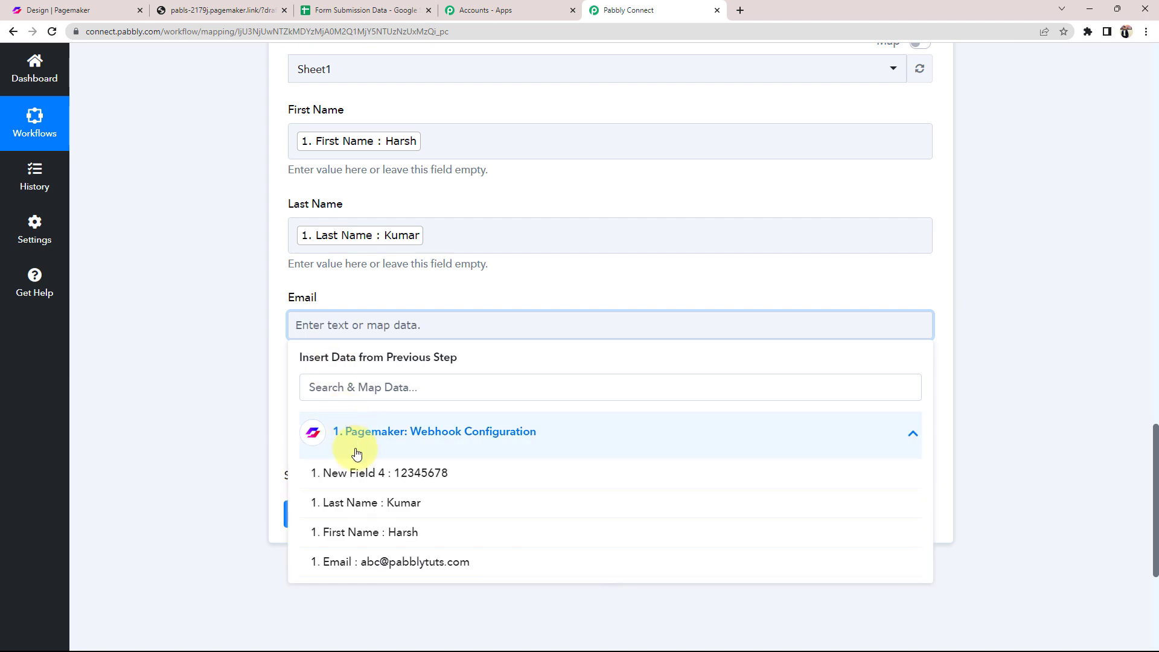
{"action": "left_click", "coordinate": [392, 560]}
{"action": "left_click", "coordinate": [167, 361]}
Map the New Field 4 value from the Pagemaker trigger into the action's Phone Number field.
{"action": "left_click", "coordinate": [351, 419]}
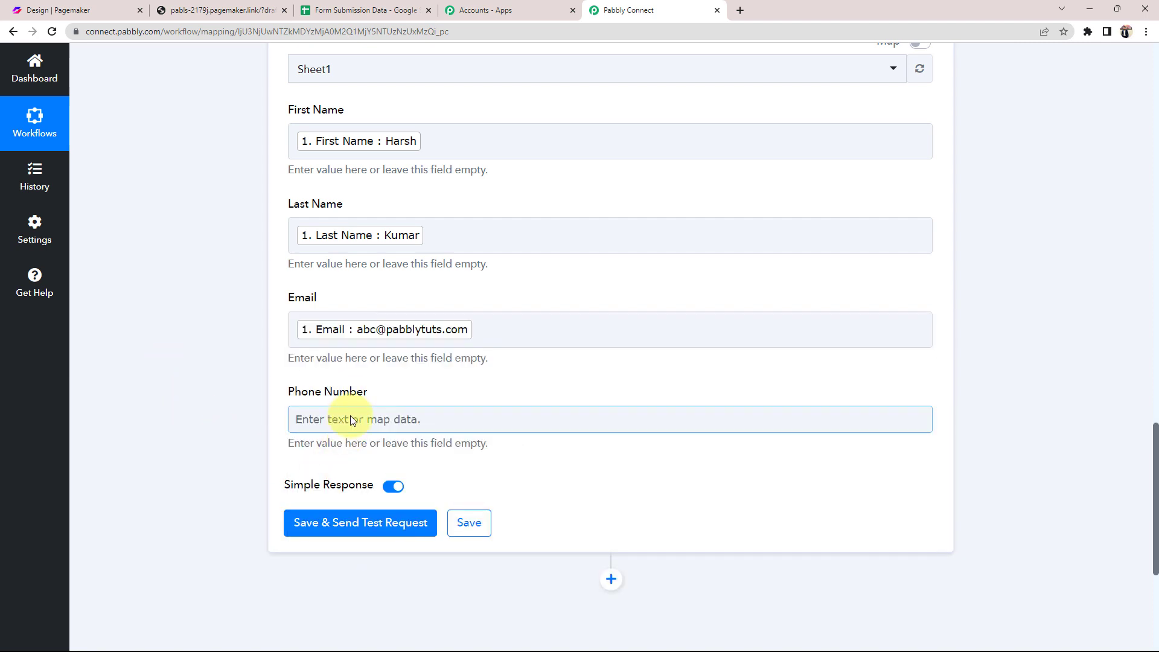
{"action": "left_click", "coordinate": [406, 525]}
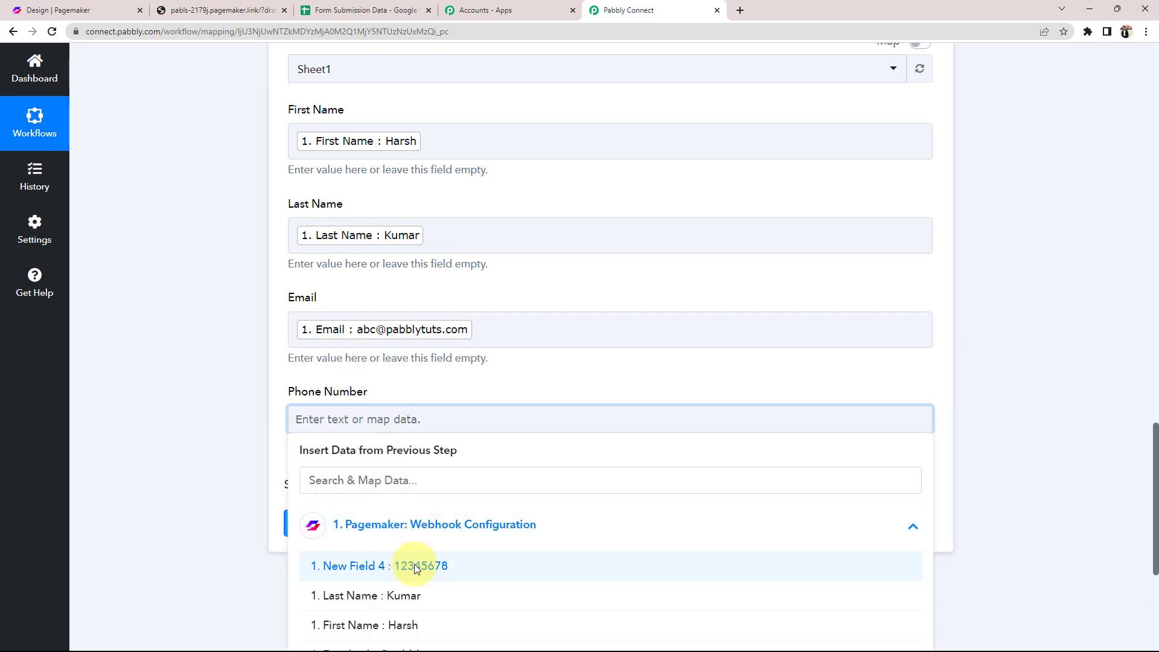
{"action": "left_click", "coordinate": [414, 565]}
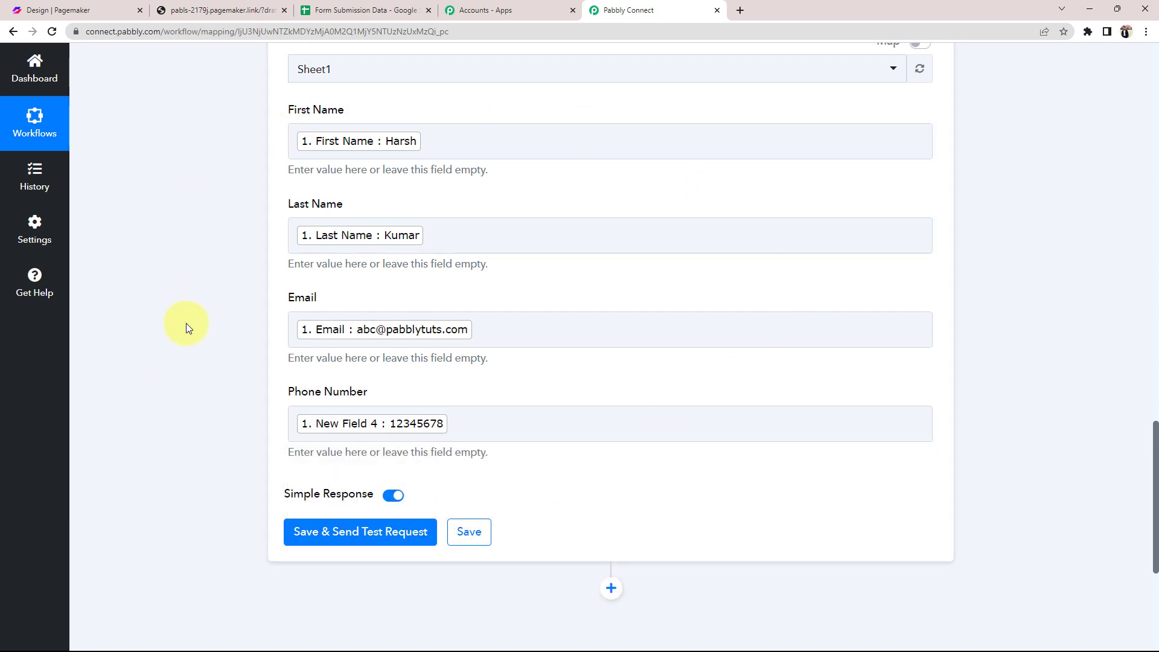
Compare the action's mapped fields with the spreadsheet's columns and the fields of the Pagemaker form.
{"action": "scroll", "coordinate": [187, 324], "scroll_direction": "up", "scroll_amount": 1}
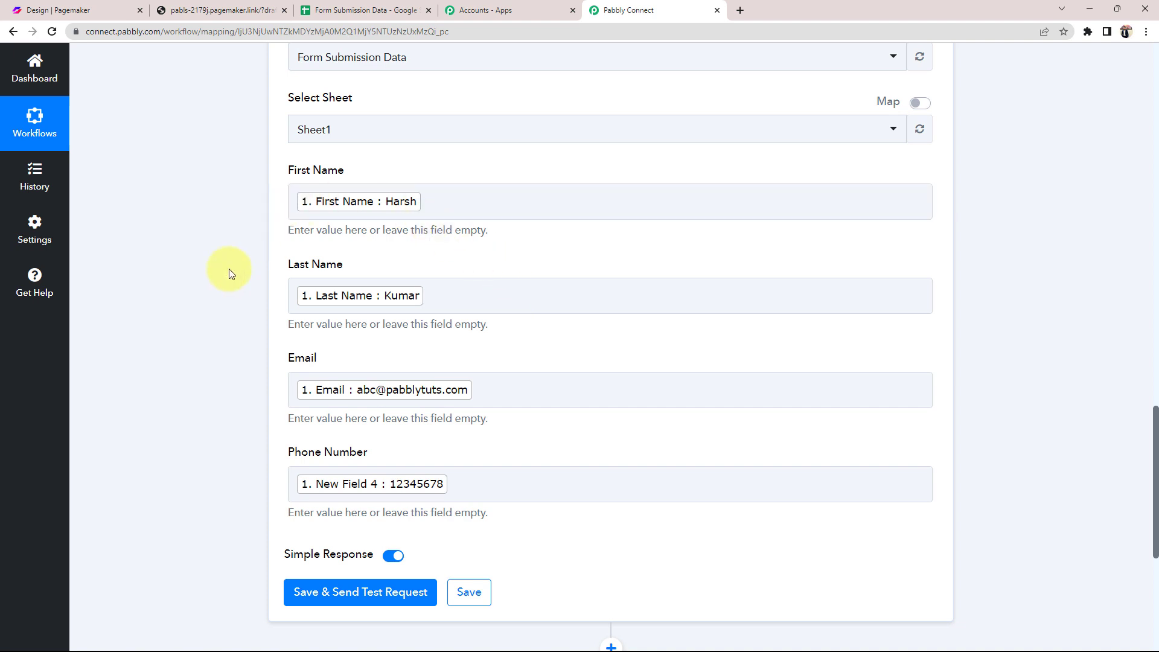
{"action": "left_click", "coordinate": [362, 10]}
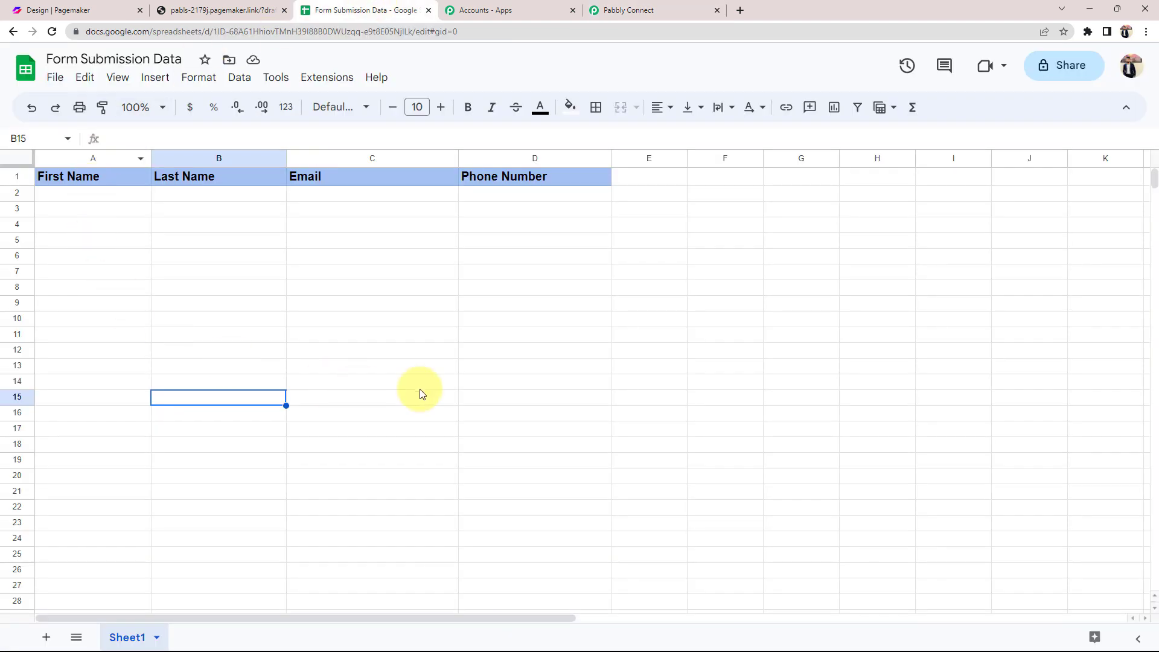
{"action": "left_click", "coordinate": [628, 11]}
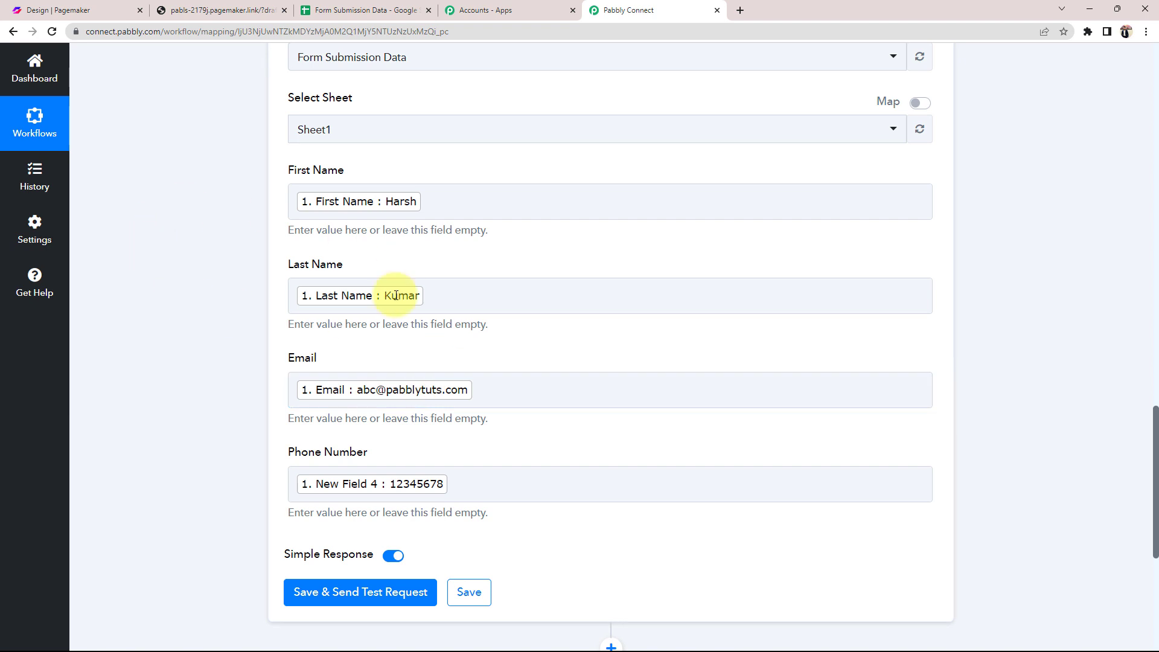
{"action": "left_click", "coordinate": [58, 10]}
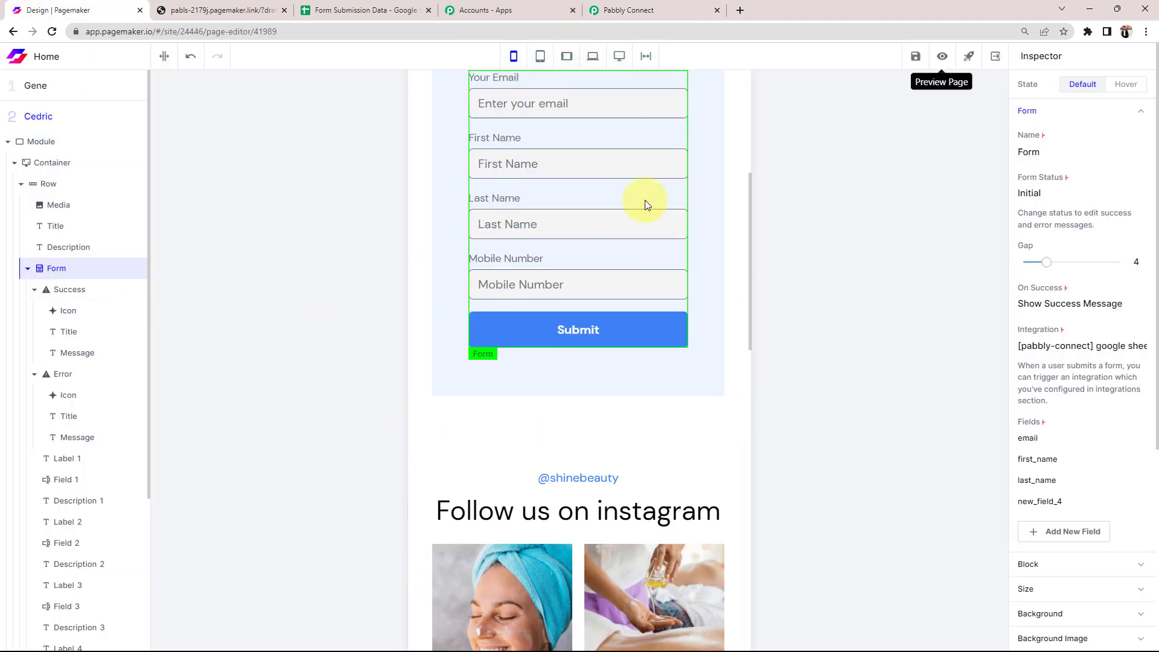
{"action": "double_click", "coordinate": [472, 197]}
{"action": "left_click", "coordinate": [277, 261]}
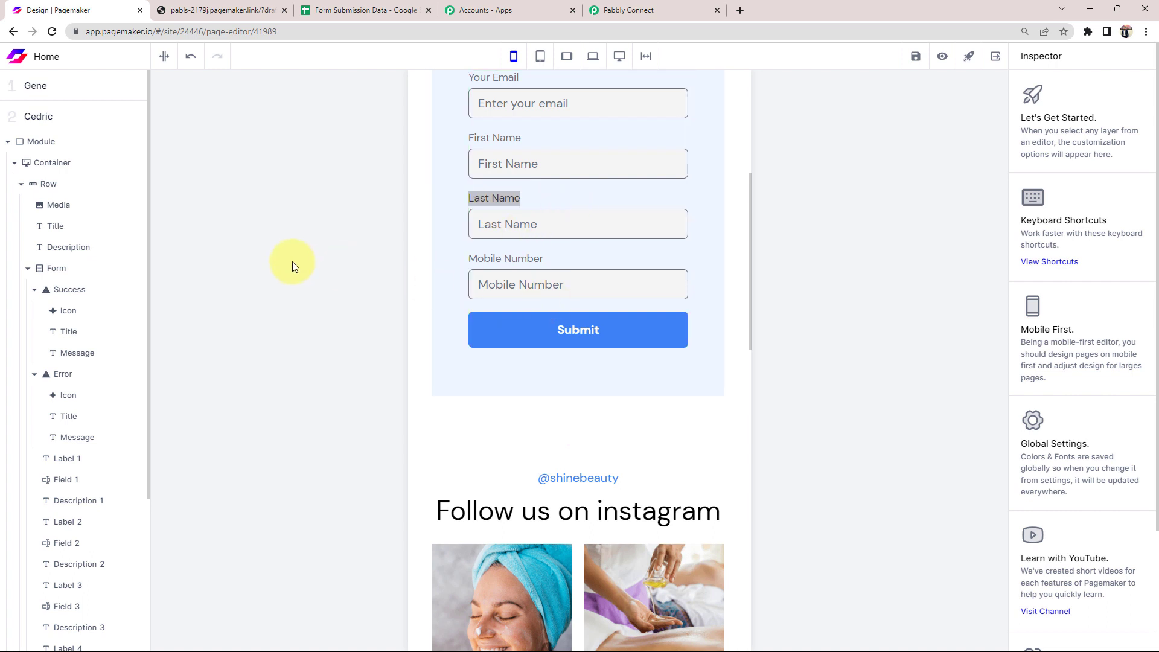
{"action": "left_click", "coordinate": [684, 7]}
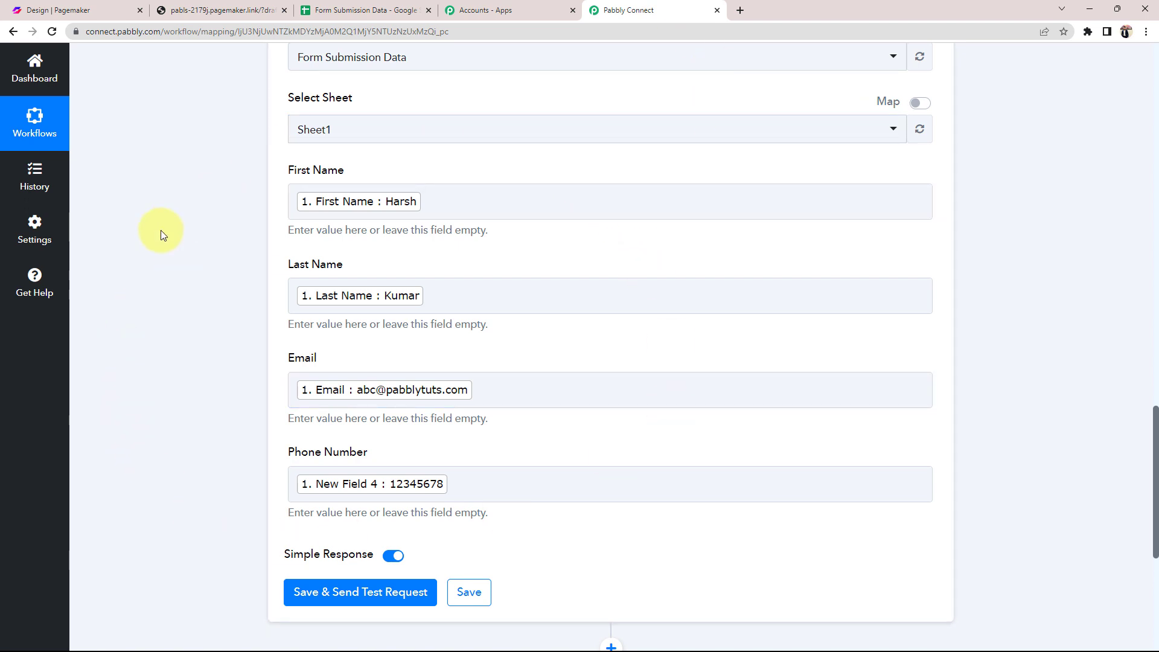
Check the cells of row 2 under the First Name to Phone Number headings in the Form Submission Data spreadsheet.
{"action": "left_click", "coordinate": [301, 10]}
{"action": "left_click", "coordinate": [85, 197]}
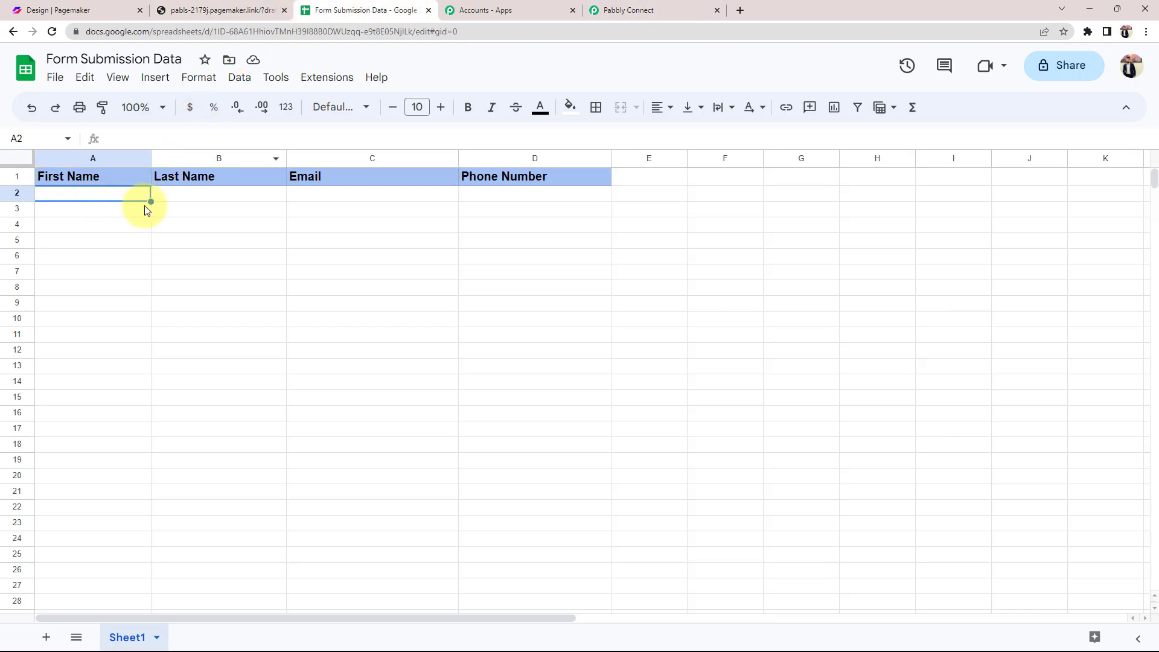
{"action": "left_click", "coordinate": [477, 195]}
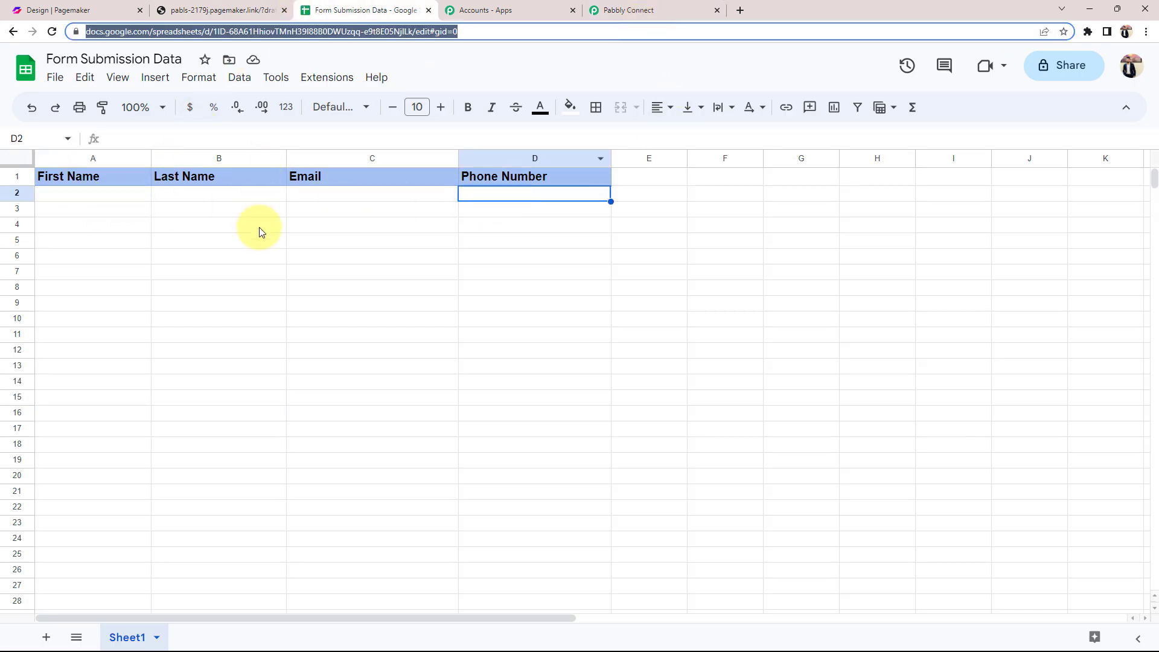
{"action": "left_click", "coordinate": [664, 8]}
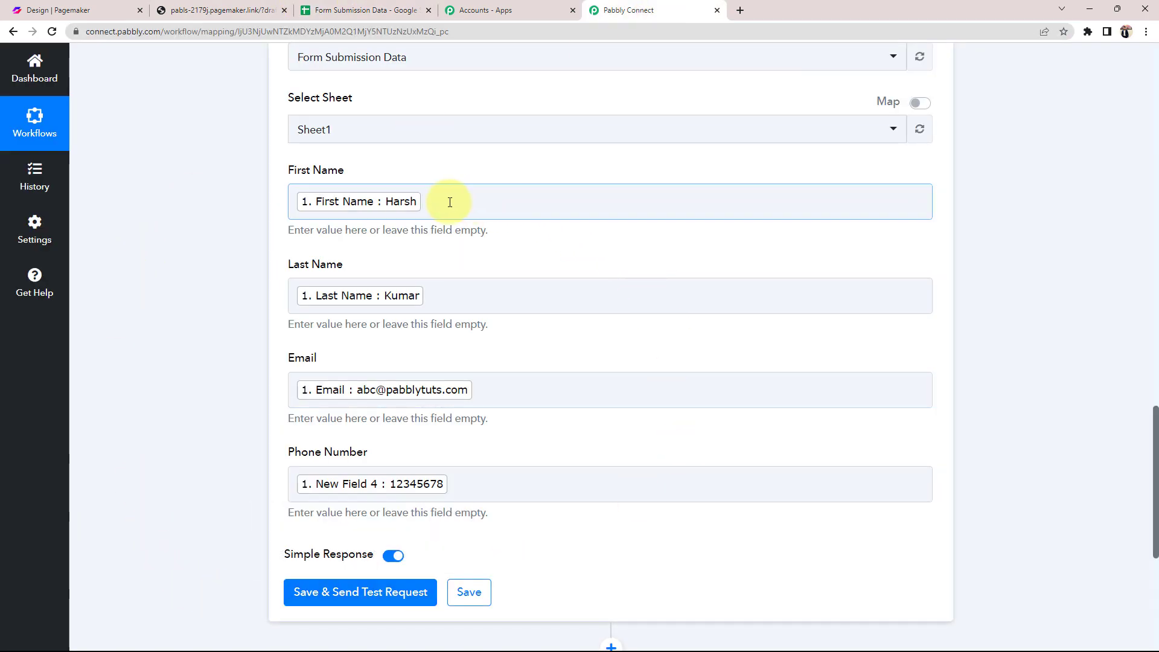
{"action": "left_click", "coordinate": [546, 209]}
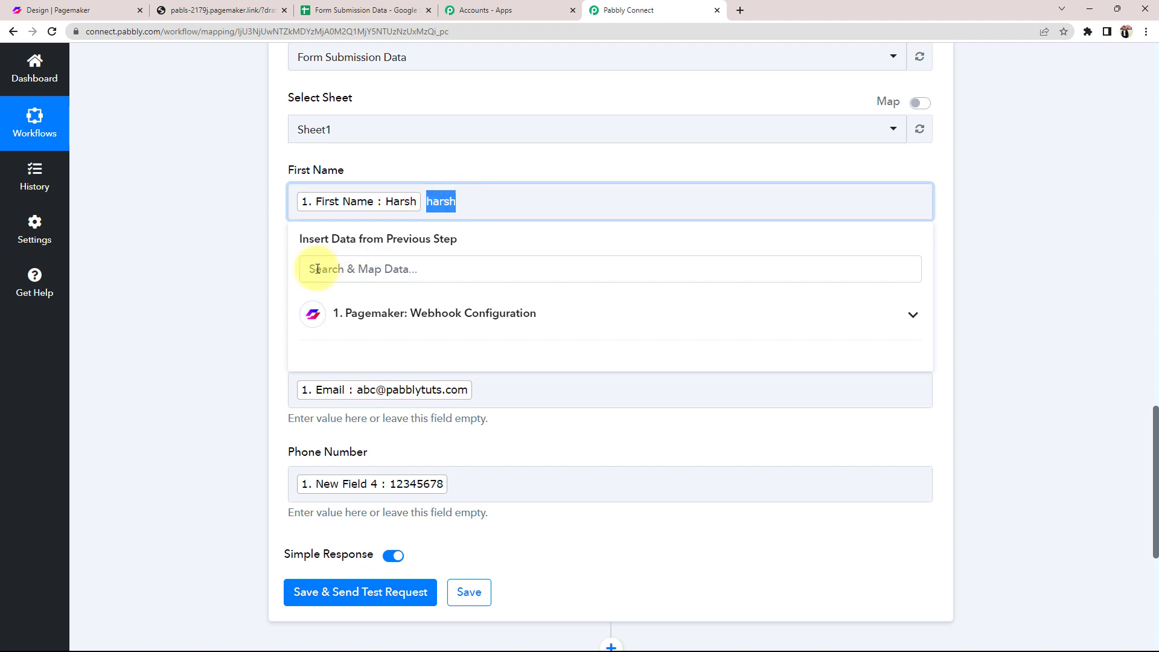
{"action": "key", "text": "BackSpace"}
{"action": "left_click", "coordinate": [206, 287]}
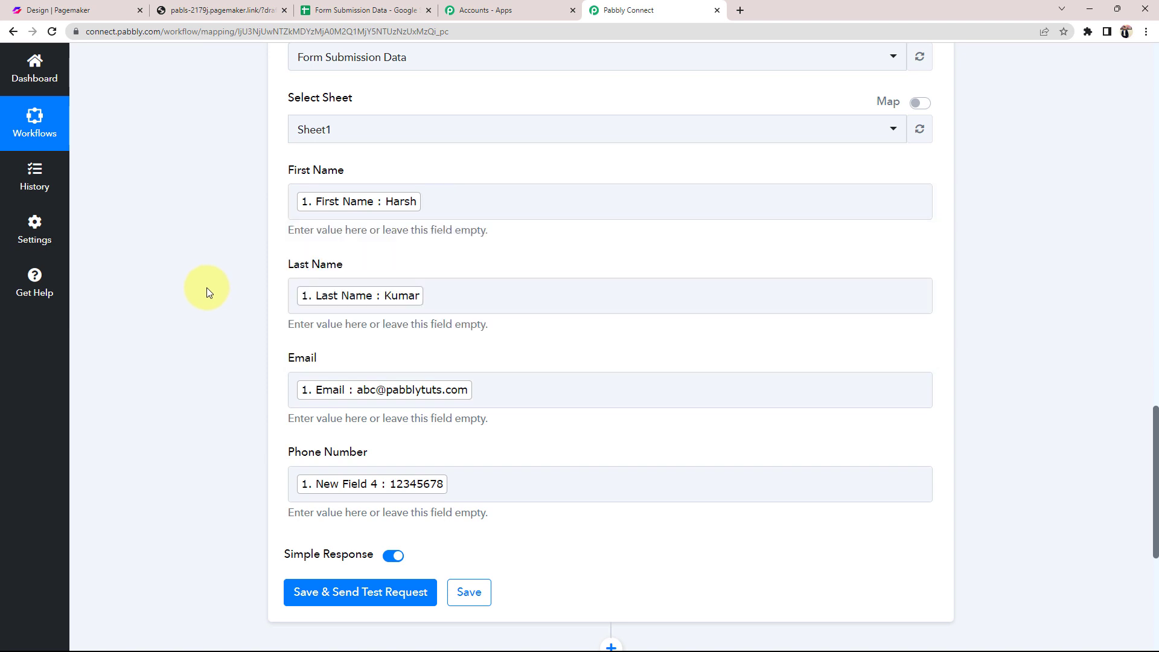
Save the Google Sheets action with a test request and review the response it receives.
{"action": "scroll", "coordinate": [226, 444], "scroll_direction": "down", "scroll_amount": 2}
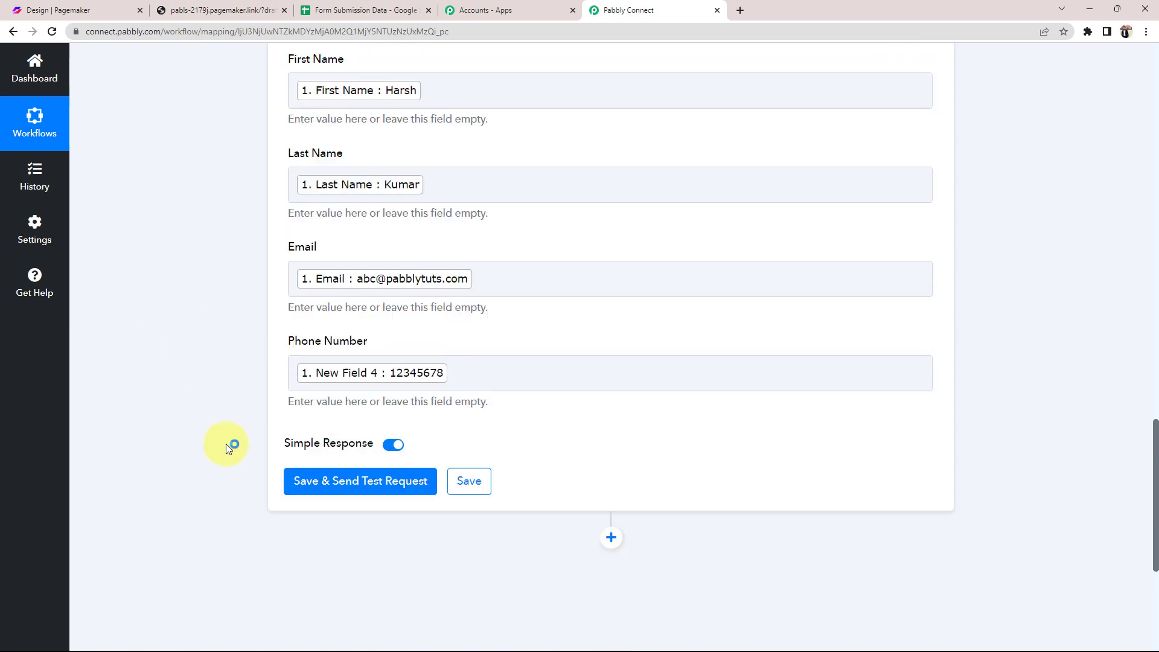
{"action": "left_click", "coordinate": [348, 470]}
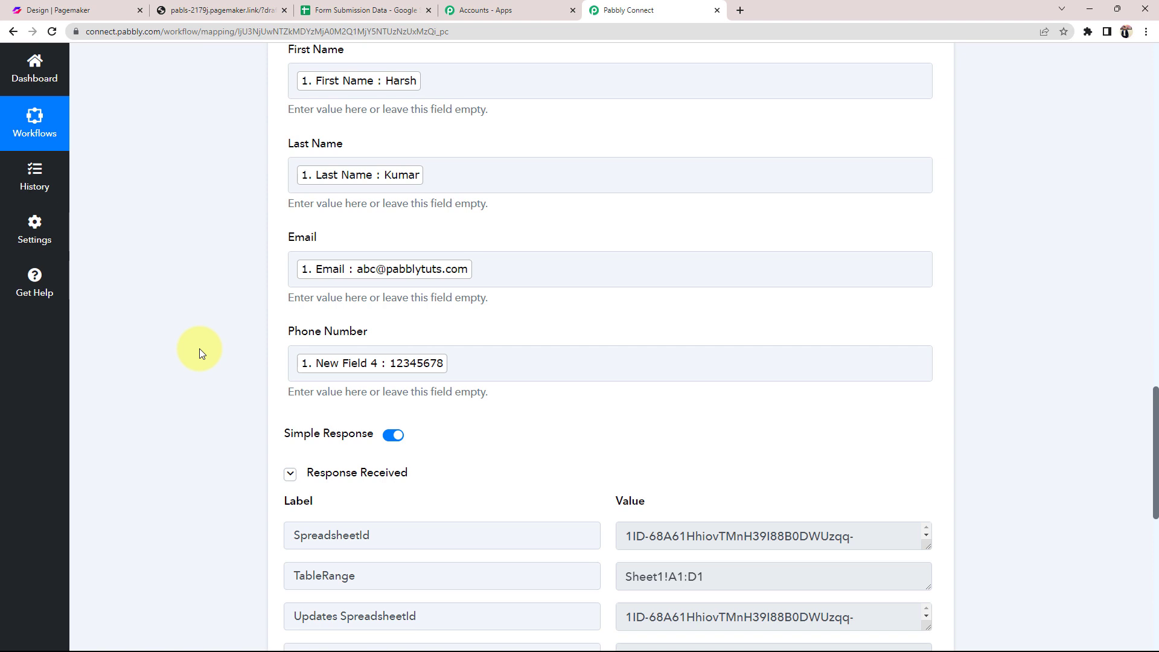
{"action": "scroll", "coordinate": [199, 349], "scroll_direction": "down", "scroll_amount": 6}
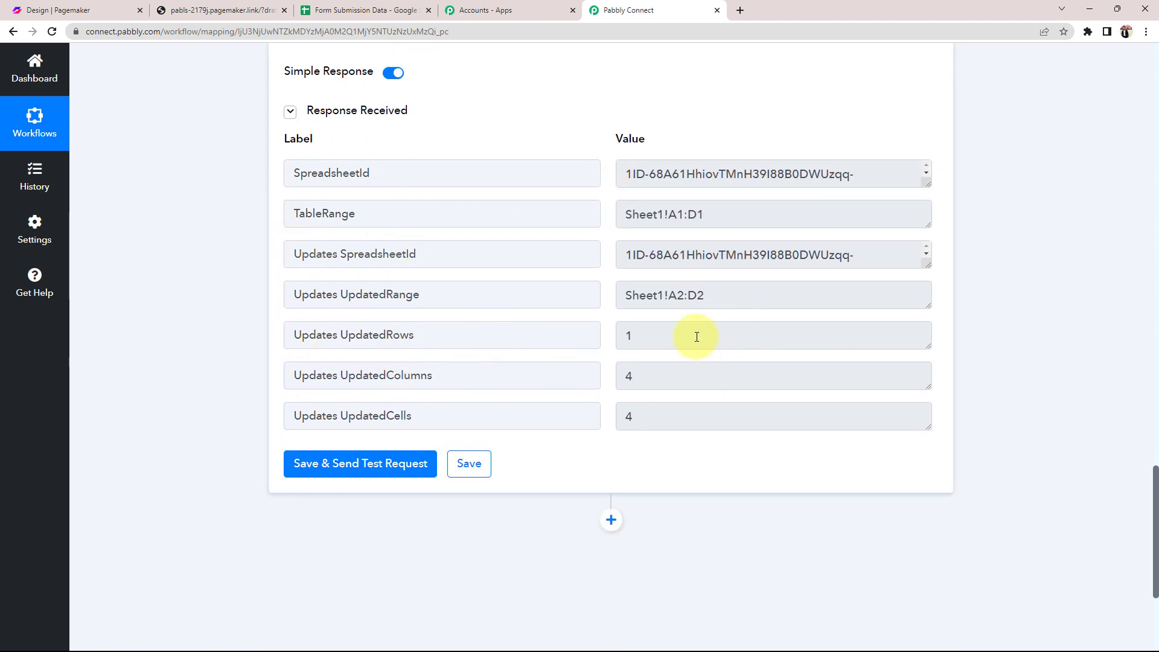
{"action": "scroll", "coordinate": [426, 311], "scroll_direction": "up", "scroll_amount": 8}
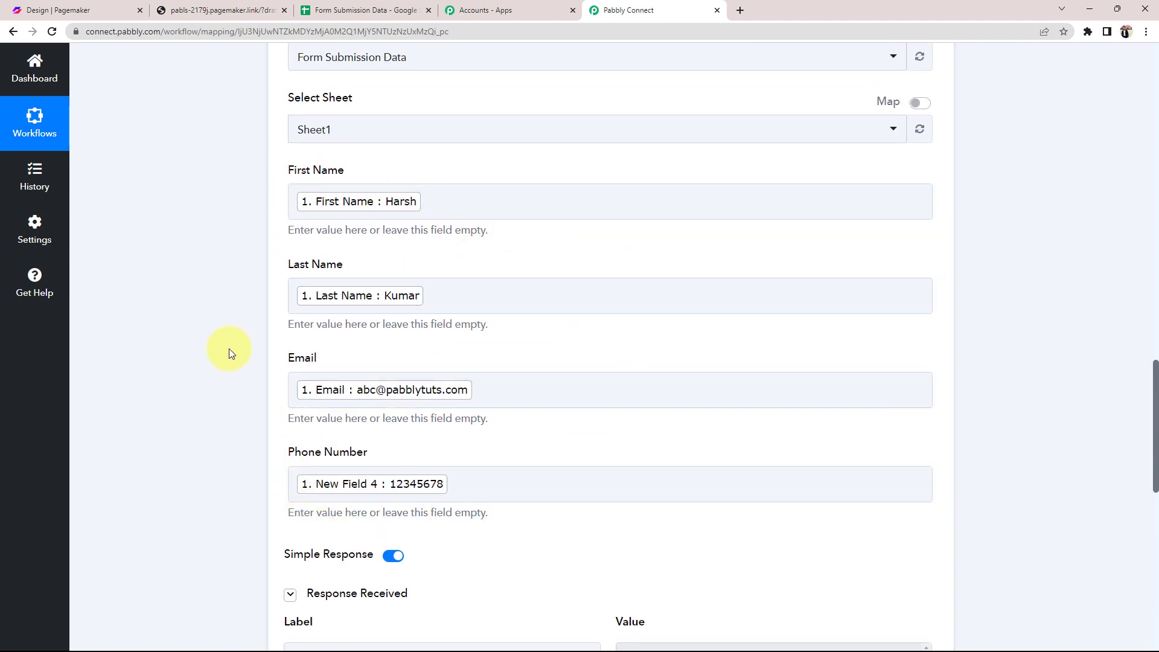
Check row 2 of the Form Submission Data spreadsheet for the test submission's name, email and phone number.
{"action": "left_click", "coordinate": [339, 11]}
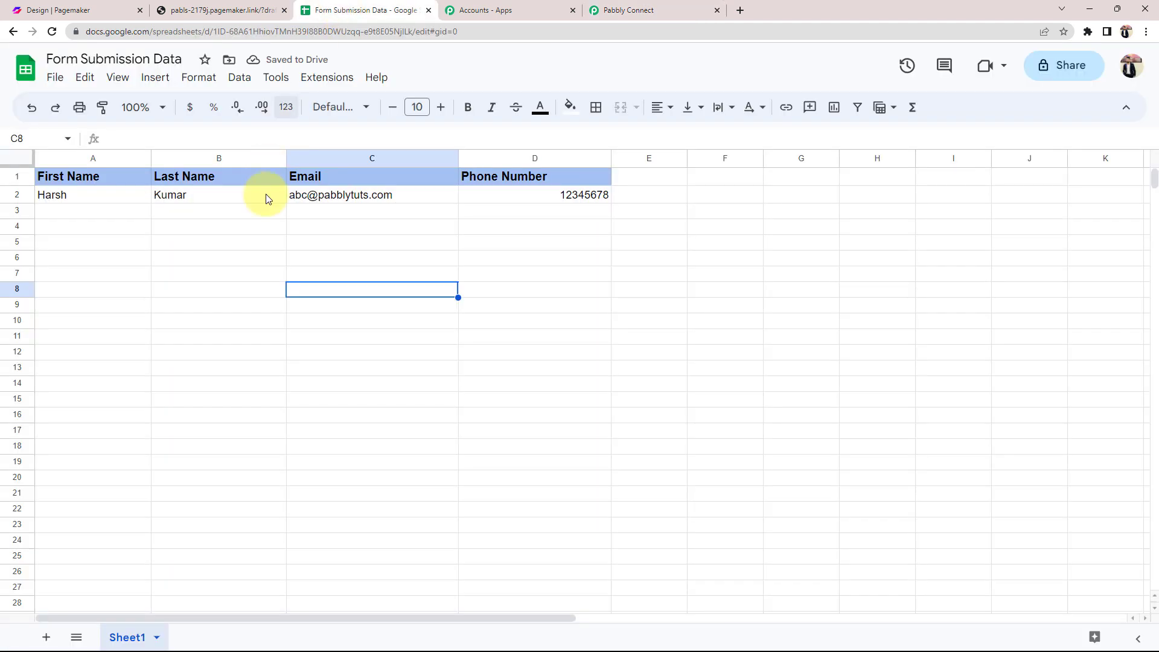
{"action": "left_click", "coordinate": [160, 238]}
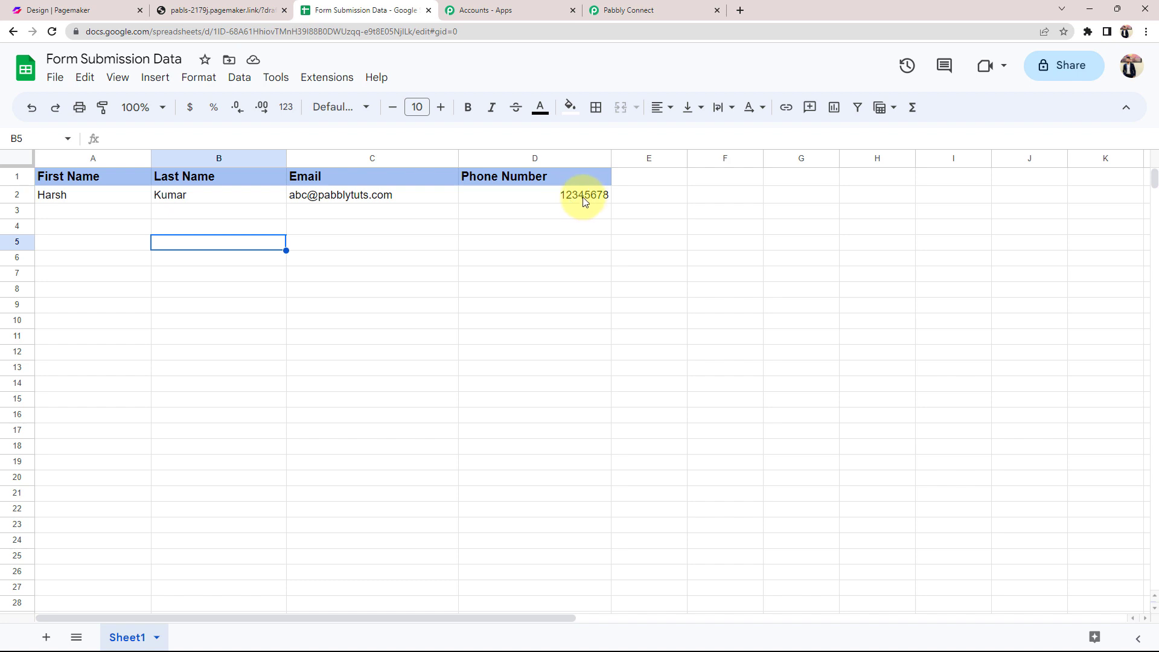
{"action": "left_click", "coordinate": [499, 261]}
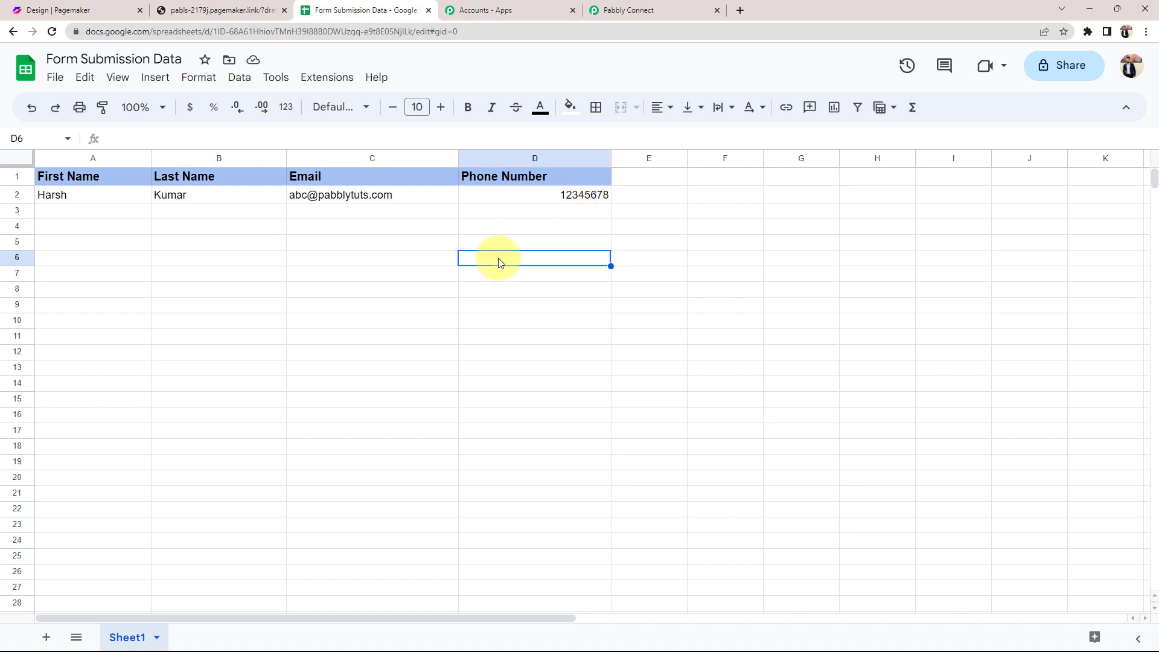
{"action": "left_click", "coordinate": [604, 10]}
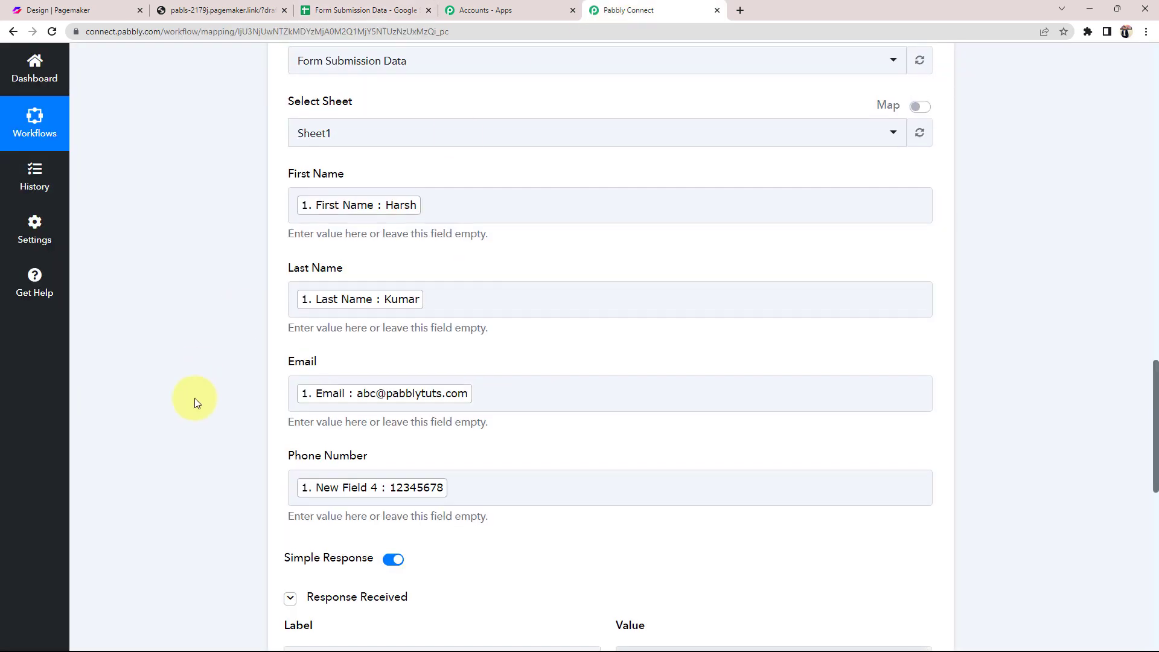
Collapse the Google Sheets action and the Pagemaker trigger to show the workflow overview.
{"action": "scroll", "coordinate": [195, 397], "scroll_direction": "up", "scroll_amount": 9}
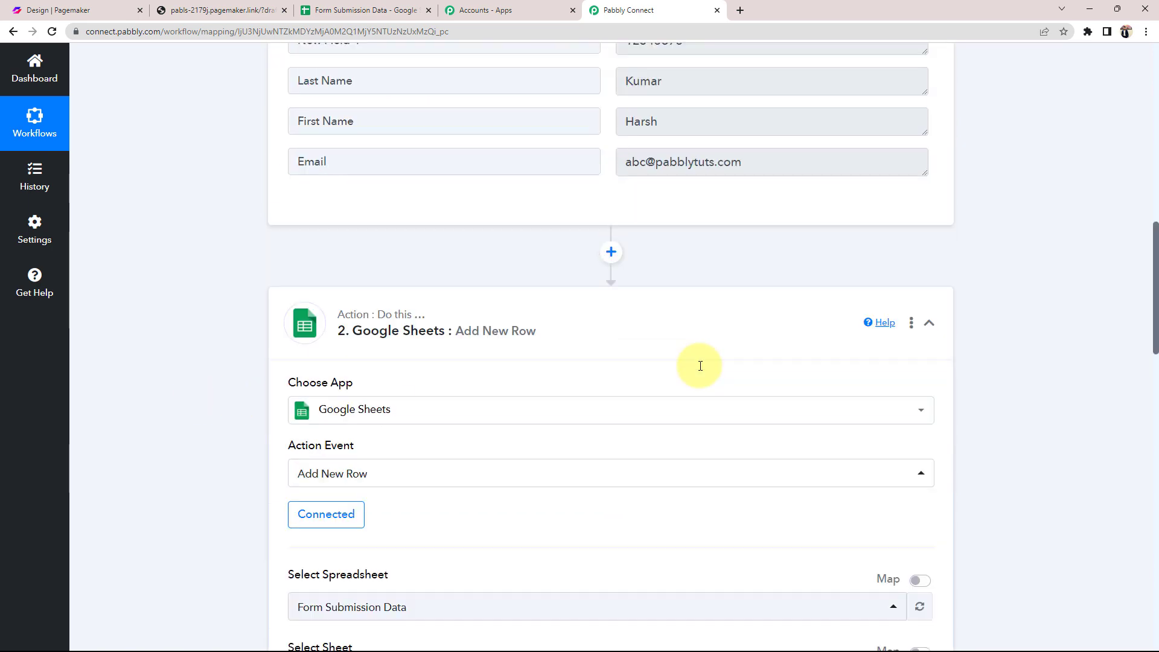
{"action": "left_click", "coordinate": [604, 324]}
{"action": "scroll", "coordinate": [604, 326], "scroll_direction": "up", "scroll_amount": 10}
{"action": "scroll", "coordinate": [604, 320], "scroll_direction": "up", "scroll_amount": 2}
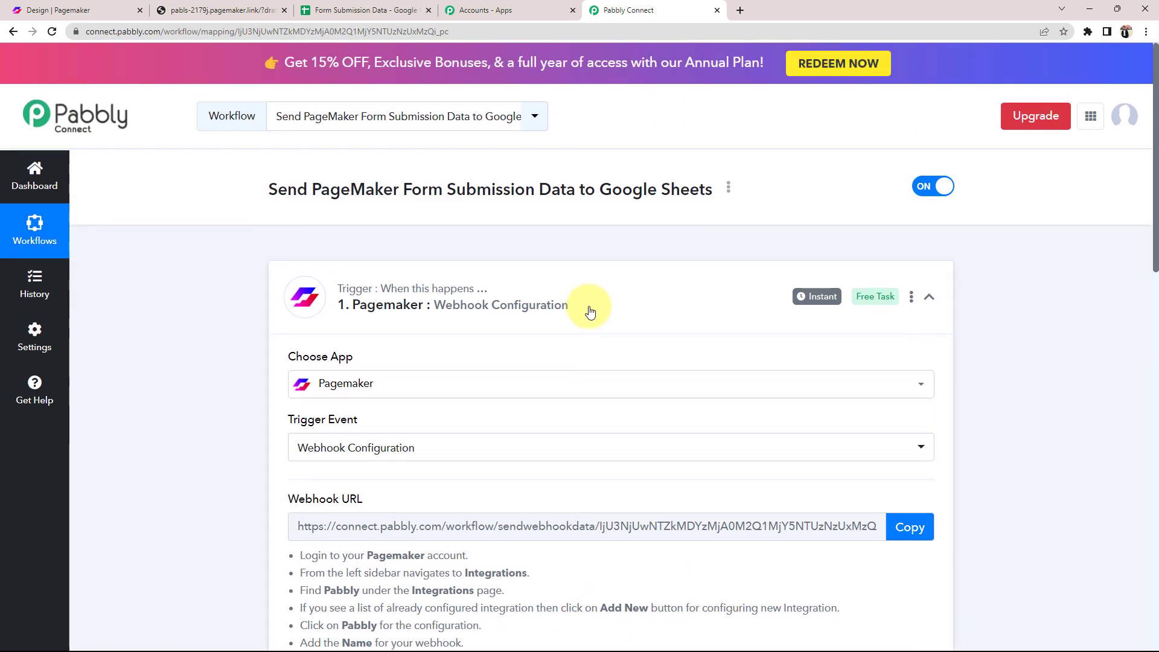
{"action": "left_click", "coordinate": [587, 305]}
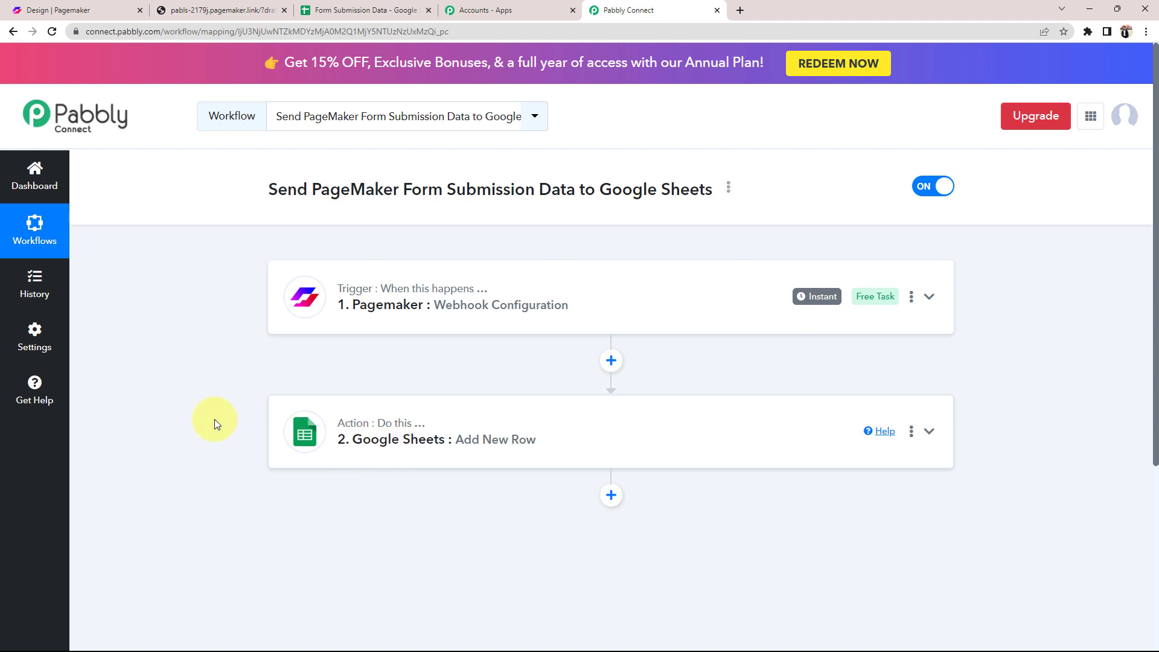
Review the Pagemaker form alongside the rows in the Form Submission Data spreadsheet, ending in the Pagemaker editor.
{"action": "left_click", "coordinate": [103, 11]}
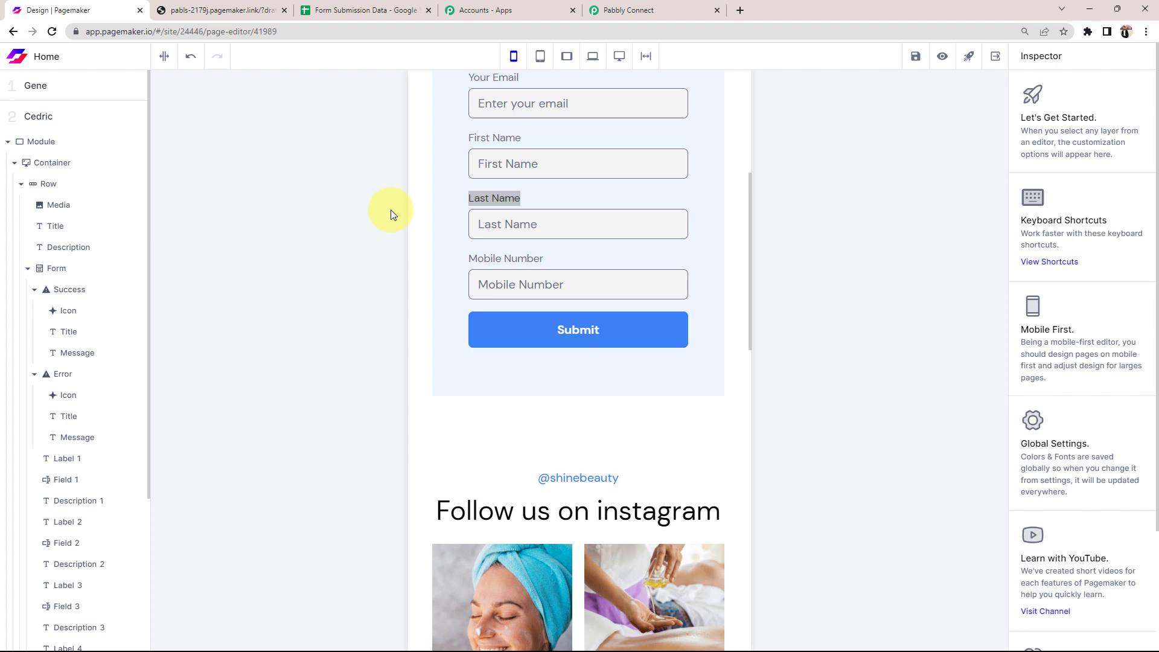
{"action": "left_click", "coordinate": [338, 10]}
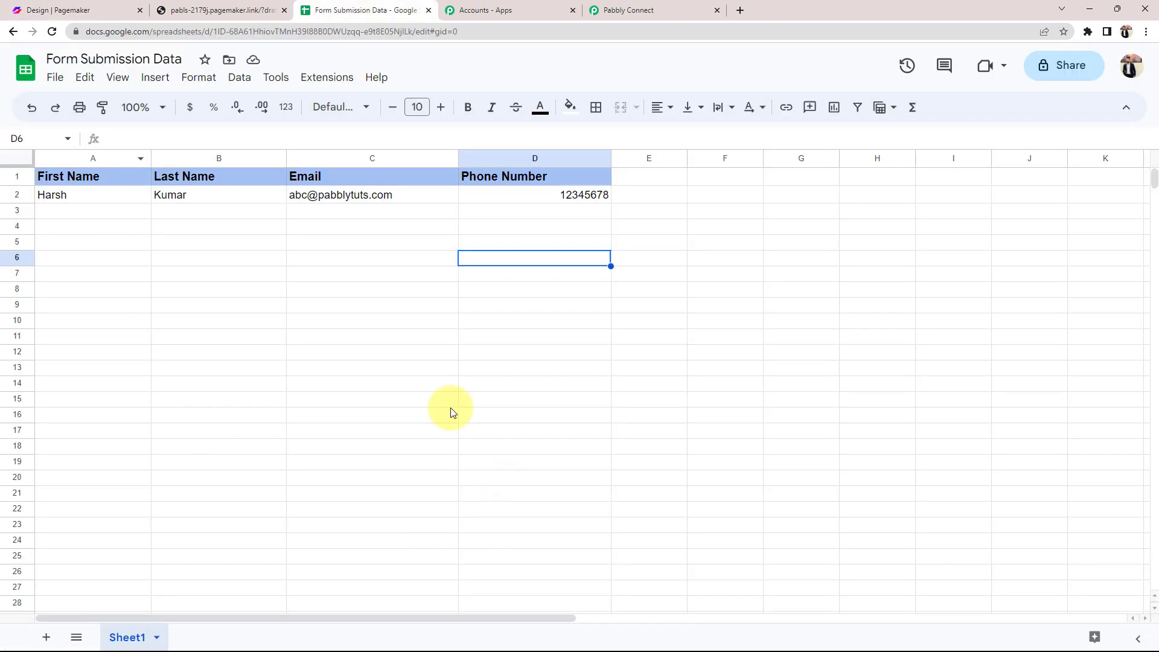
{"action": "left_click", "coordinate": [79, 10]}
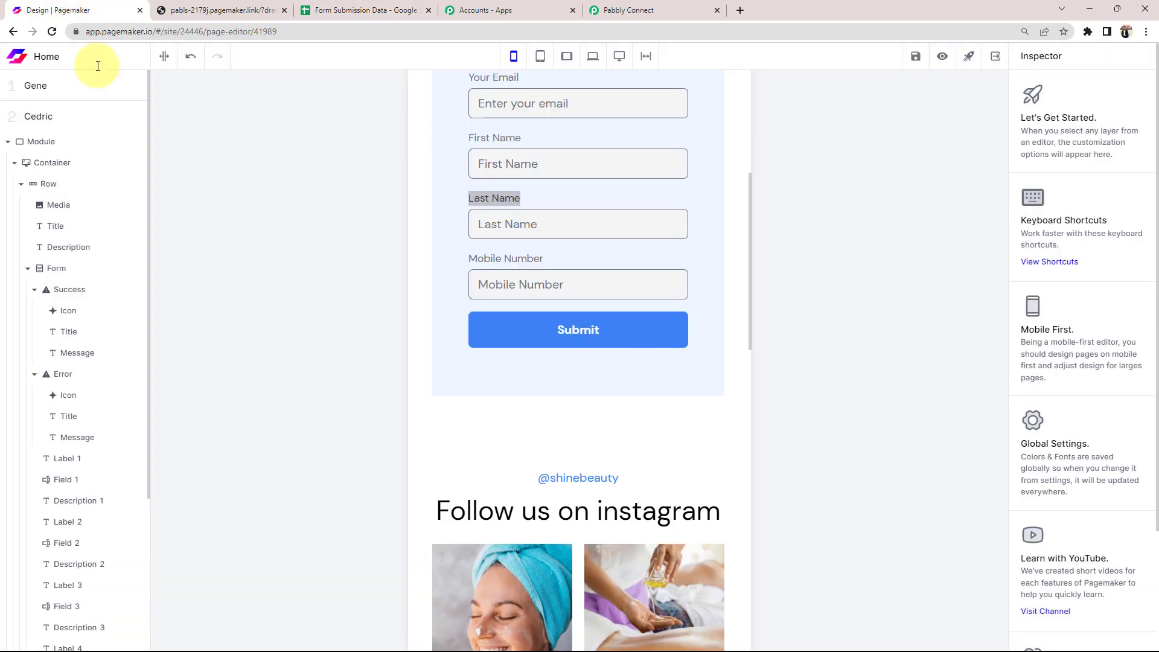
Preview the Pagemaker page, autofill its form with the second saved contact's email, first name, last name and mobile number, and submit it.
{"action": "left_click", "coordinate": [942, 57]}
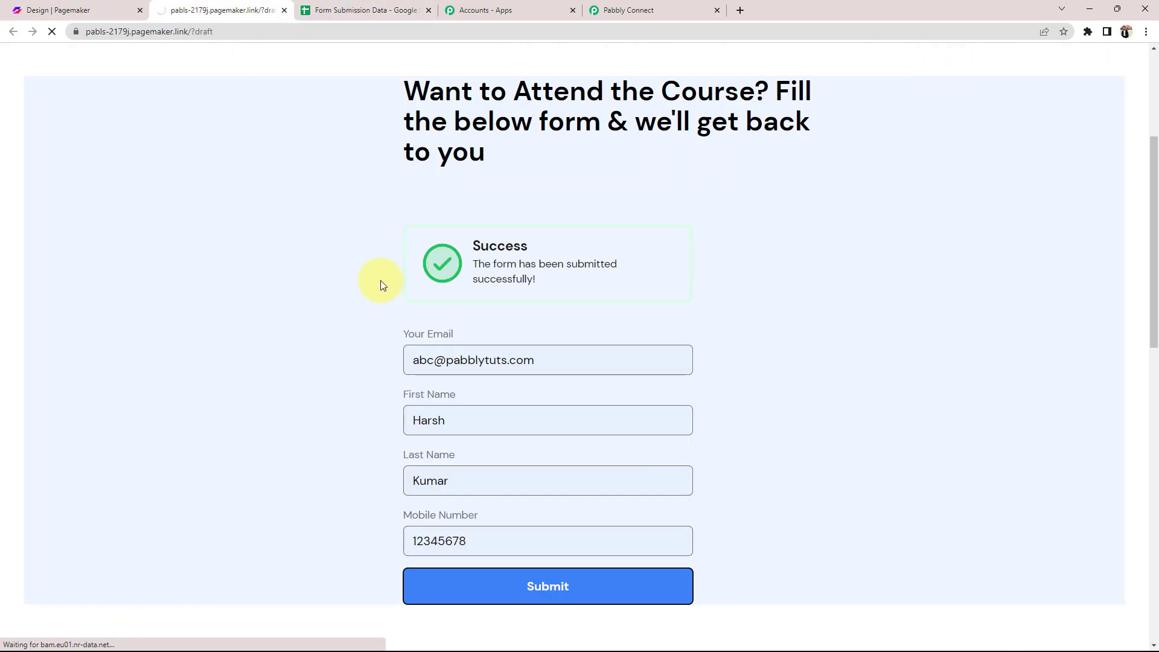
{"action": "scroll", "coordinate": [285, 472], "scroll_direction": "down", "scroll_amount": 3}
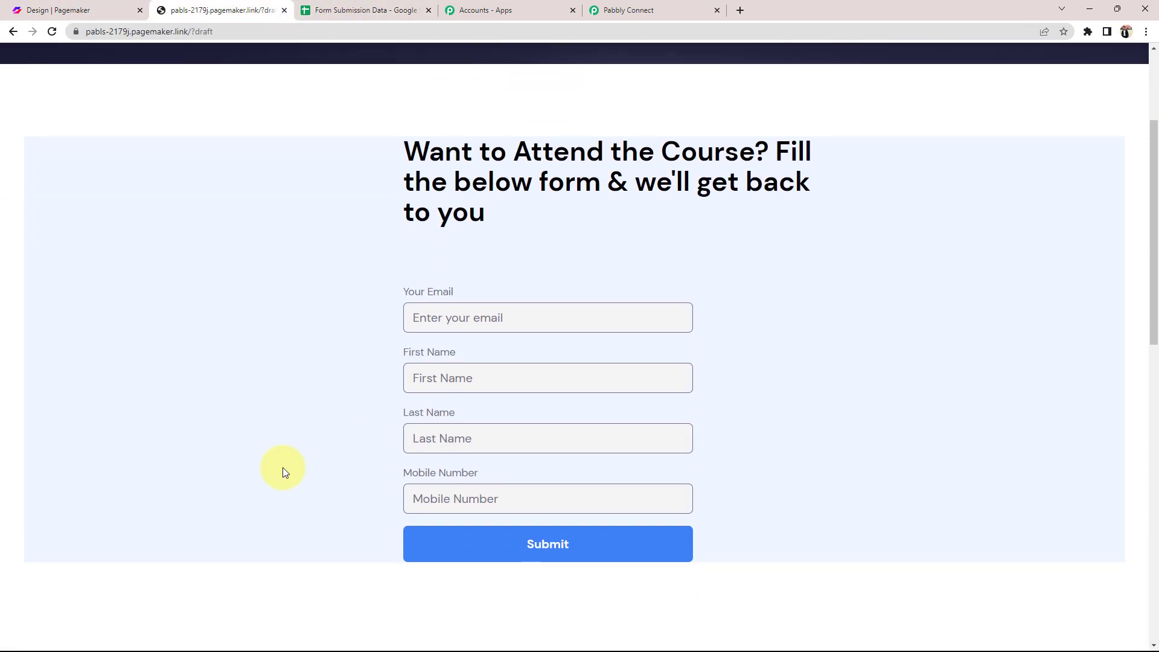
{"action": "left_click", "coordinate": [421, 319]}
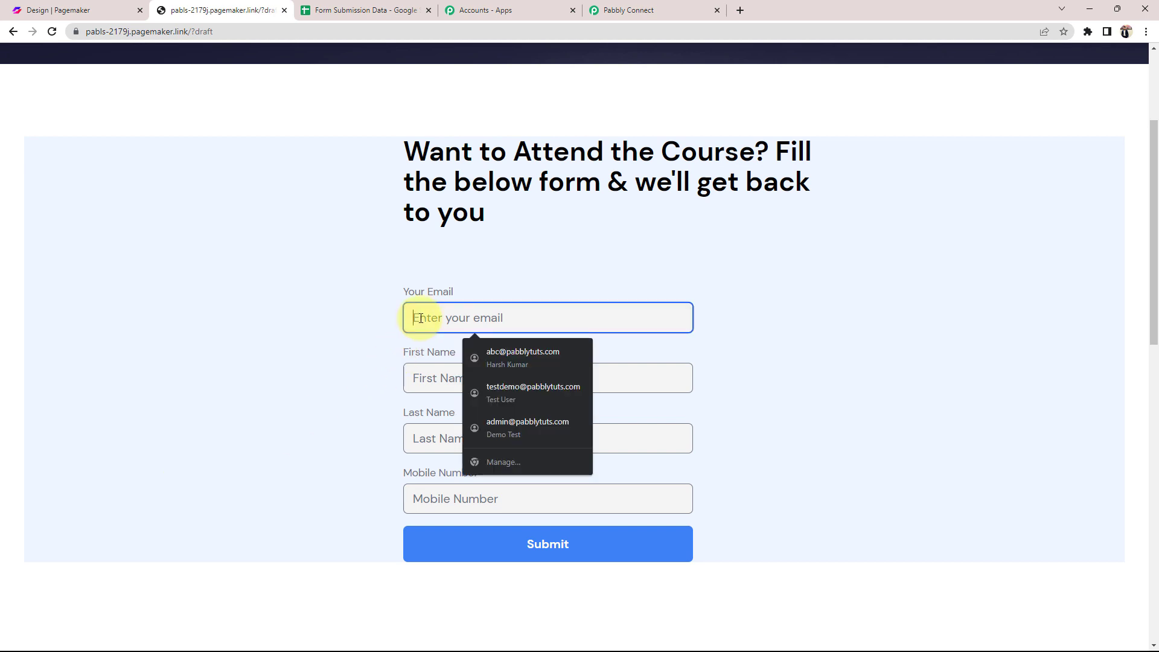
{"action": "left_click", "coordinate": [505, 394]}
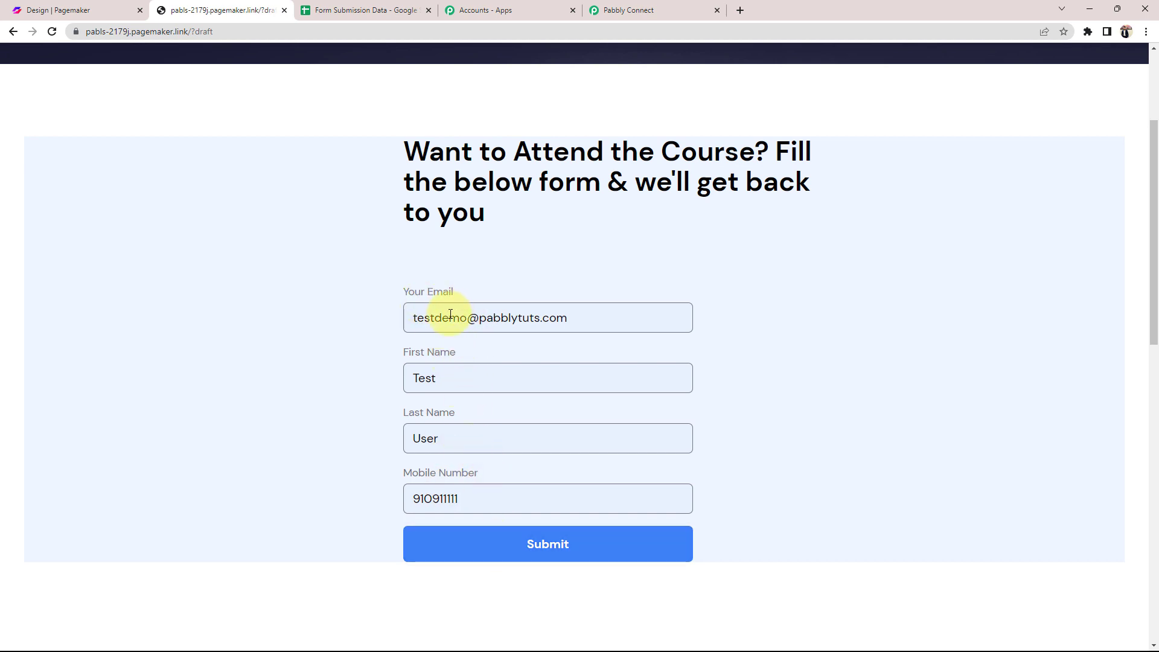
{"action": "left_click", "coordinate": [544, 553]}
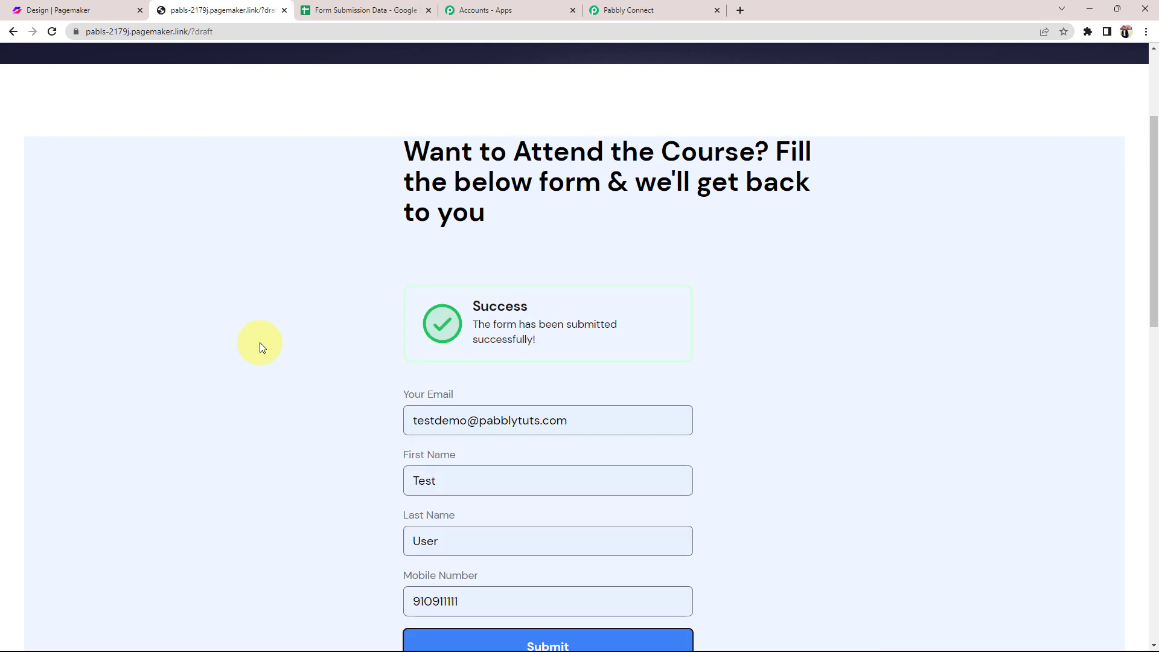
{"action": "scroll", "coordinate": [423, 372], "scroll_direction": "down", "scroll_amount": 1}
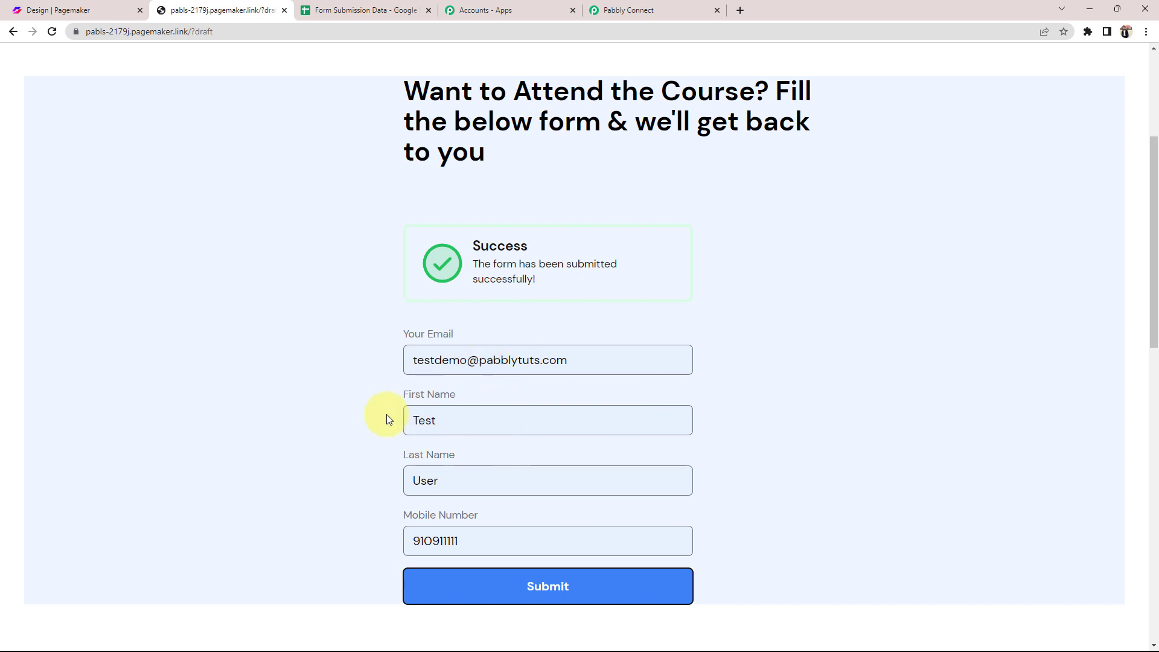
Compare row 3 of the Form Submission Data spreadsheet with the submitted Pagemaker form, ending in the Pabbly Connect workflow.
{"action": "left_click", "coordinate": [381, 10]}
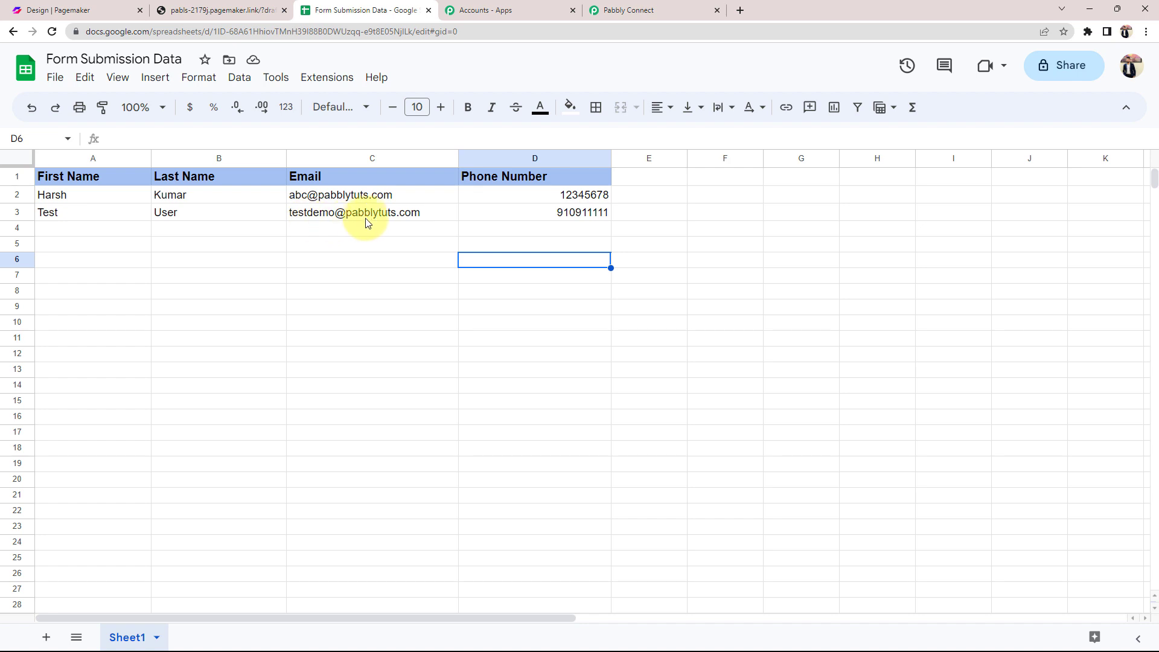
{"action": "left_click", "coordinate": [199, 13]}
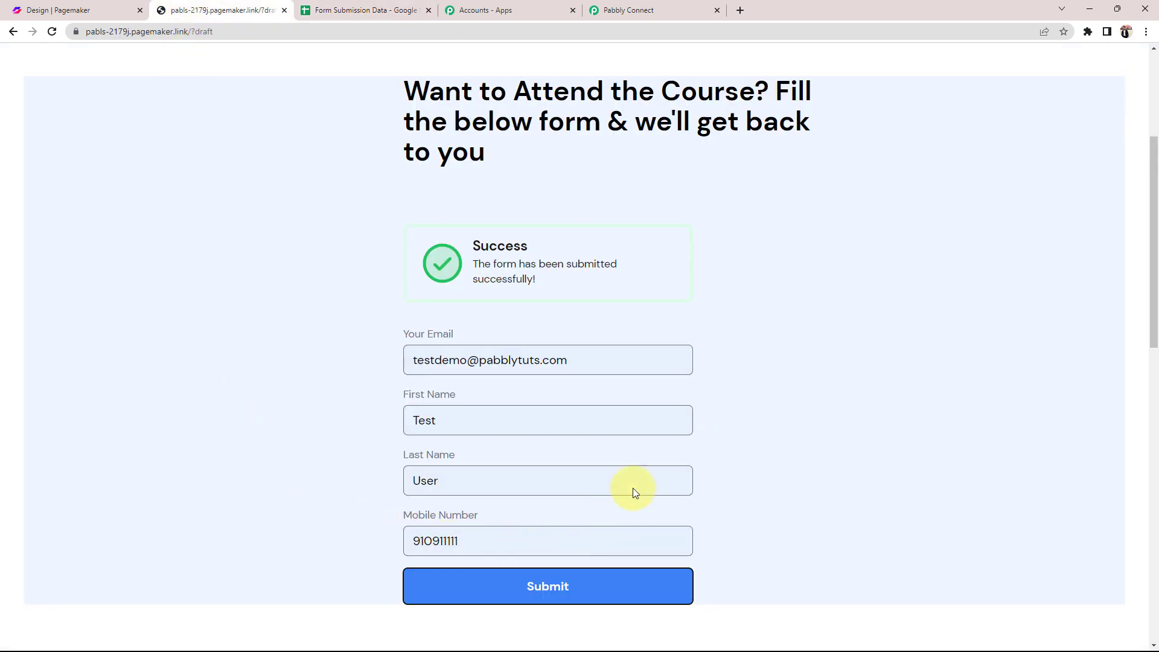
{"action": "left_click", "coordinate": [333, 11]}
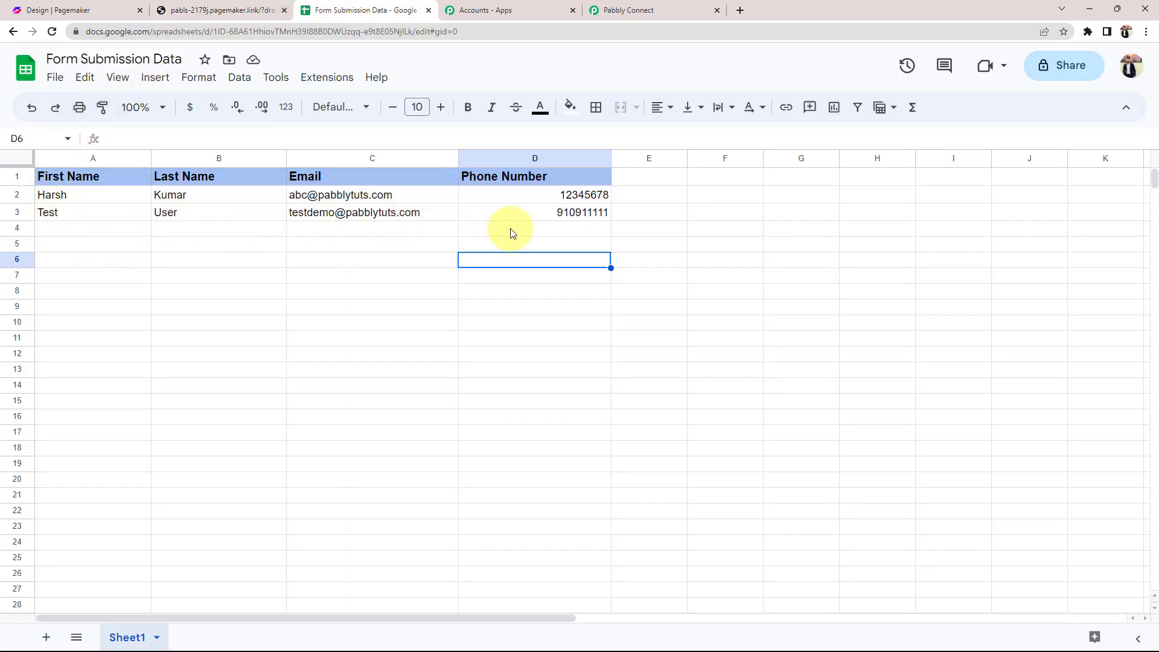
{"action": "left_click", "coordinate": [622, 10]}
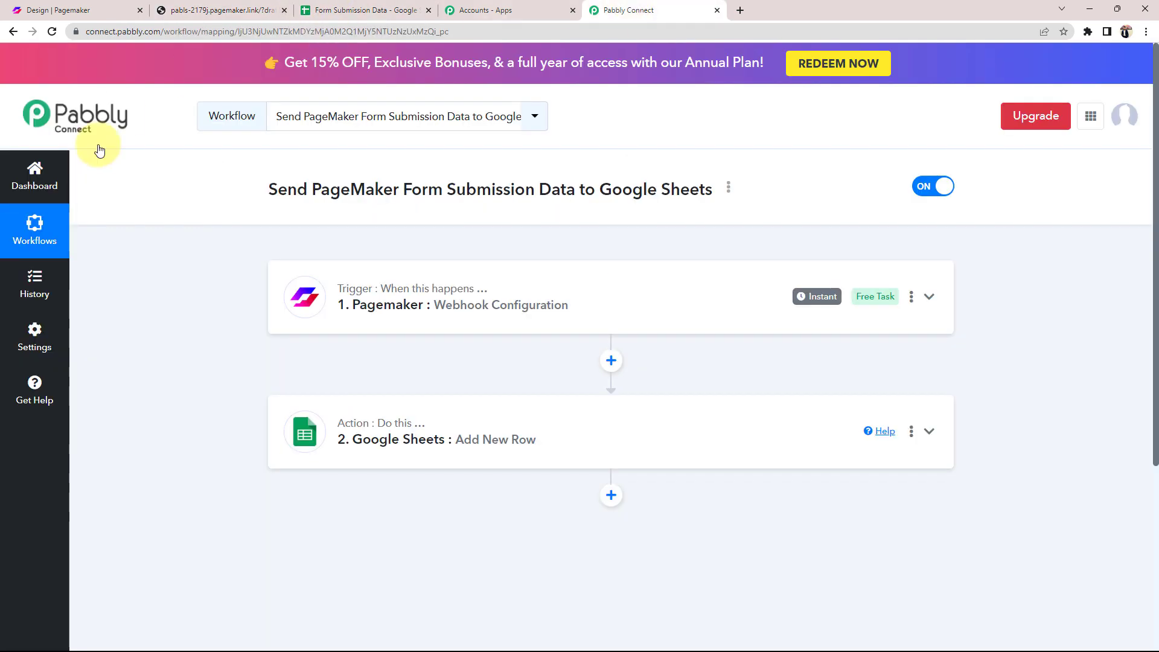